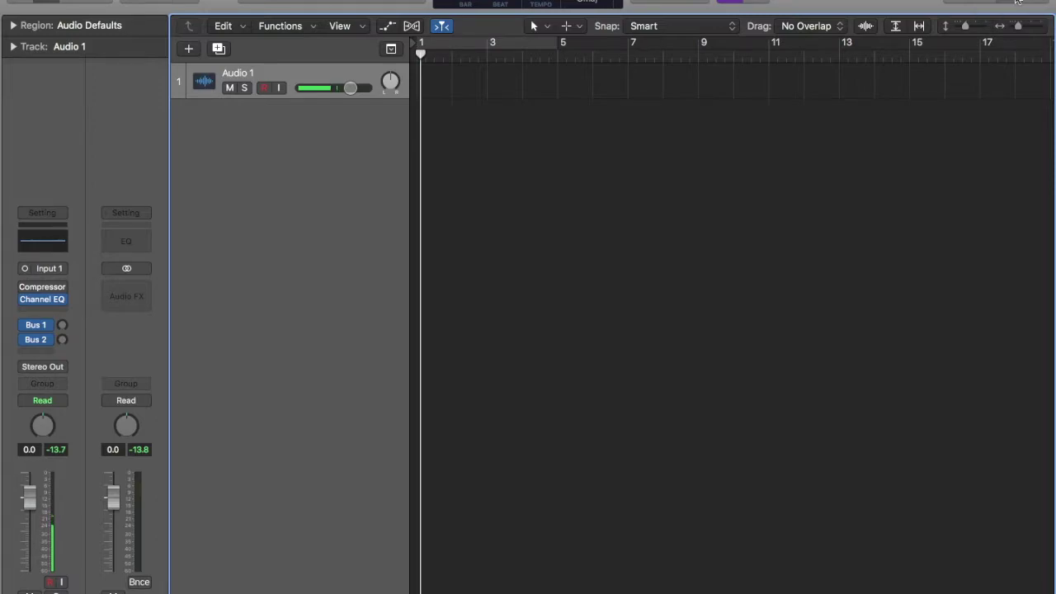
# Show the file browser and audition several loops from the incendium - phonetics loop kit, including apropos, grassroots, dawn of the dead and syrup
pyautogui.click(1017, 2)
pyautogui.click(1036, 3)
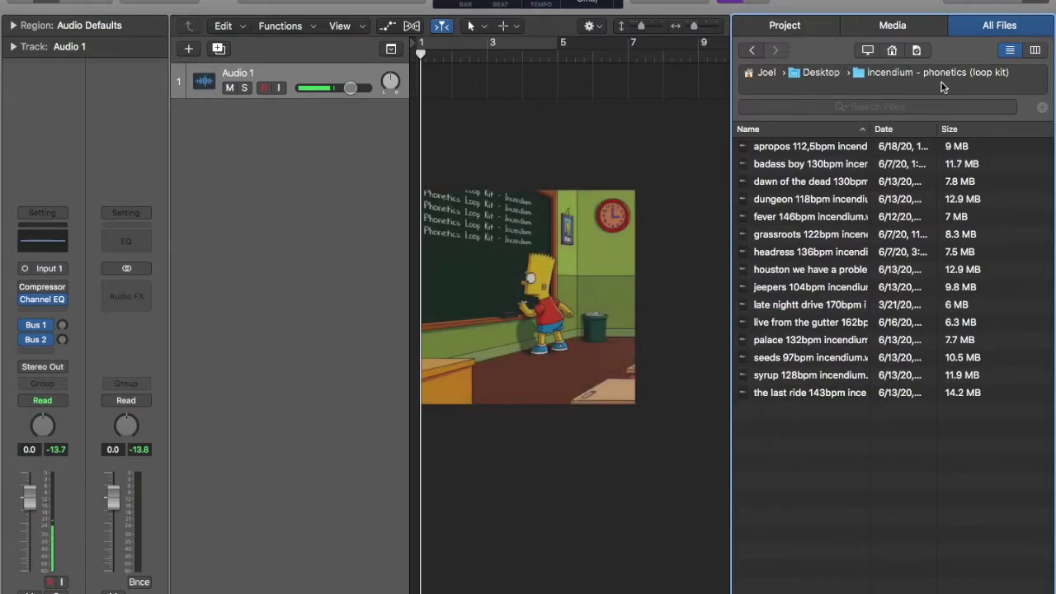
pyautogui.click(798, 148)
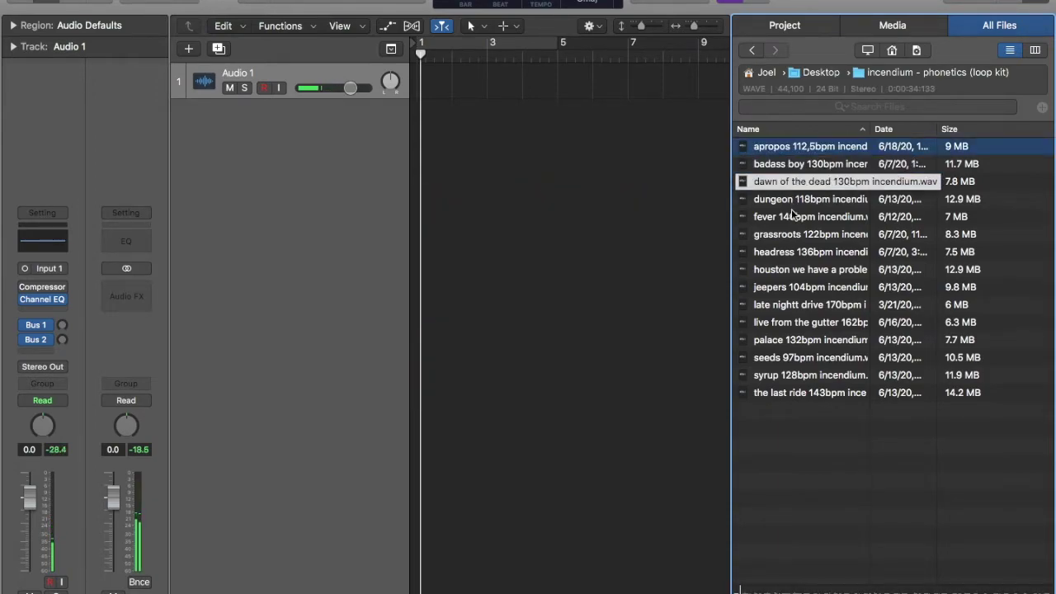
pyautogui.click(794, 233)
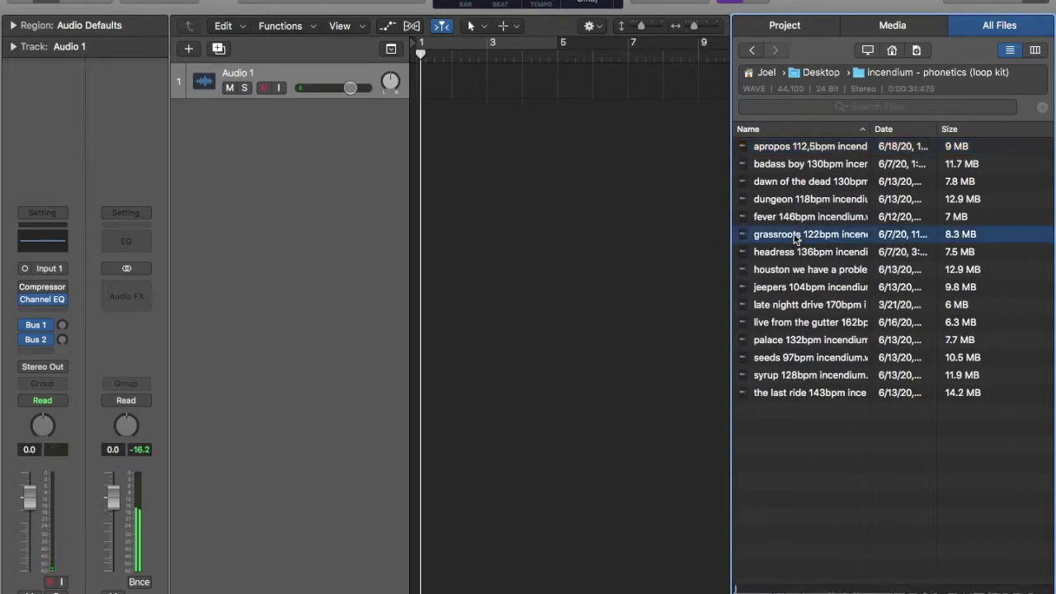
pyautogui.click(797, 253)
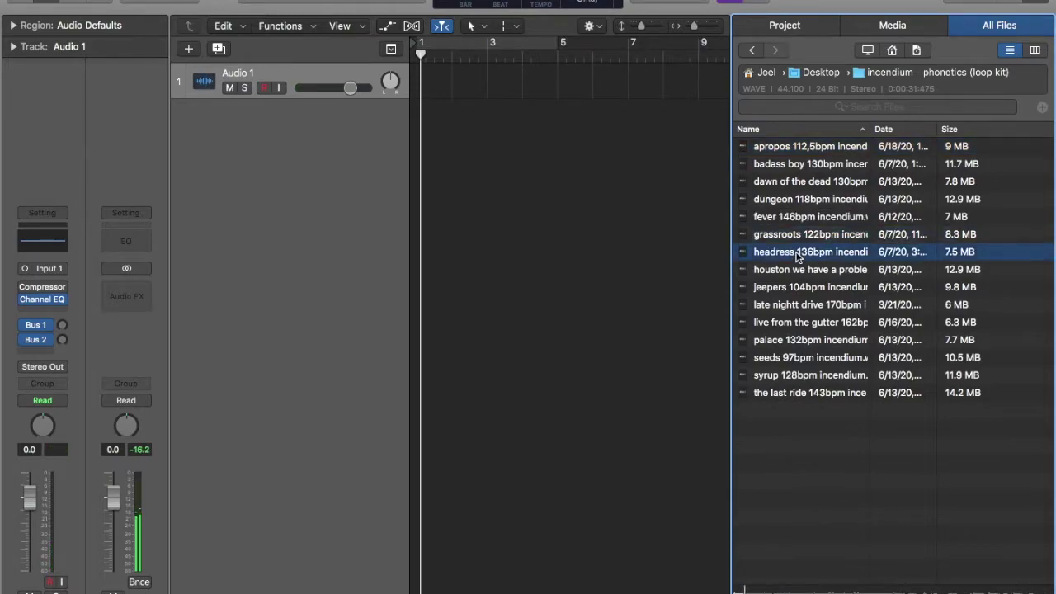
pyautogui.click(805, 177)
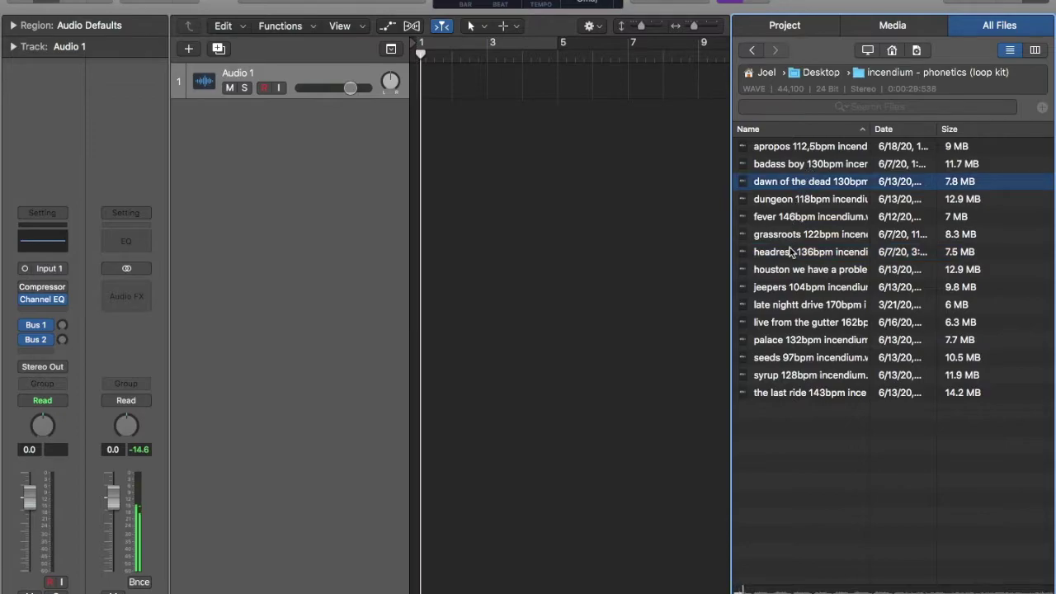
pyautogui.click(784, 306)
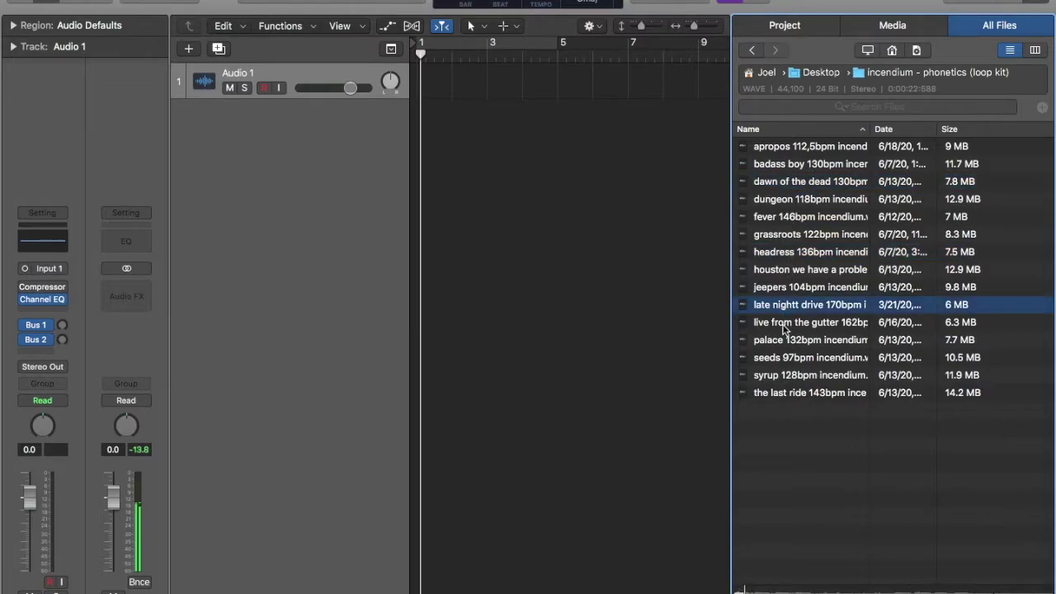
pyautogui.click(784, 325)
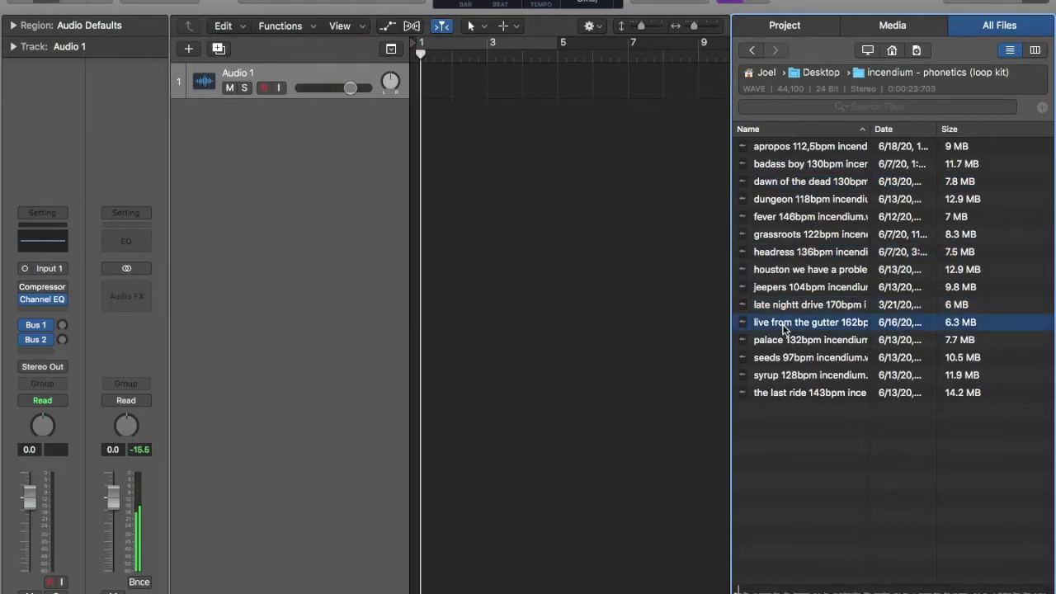
pyautogui.click(781, 375)
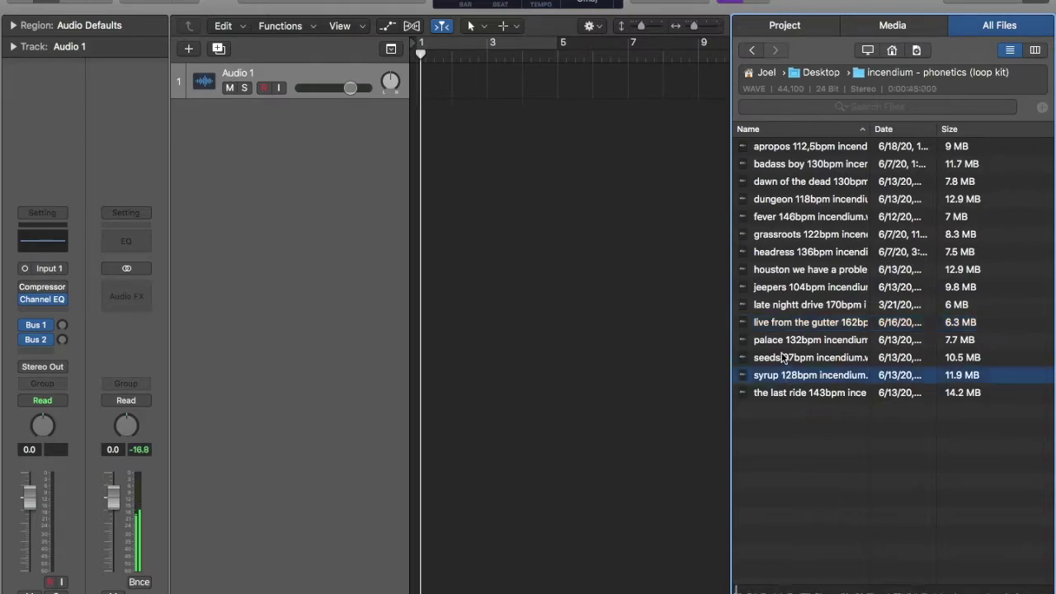
pyautogui.click(711, 337)
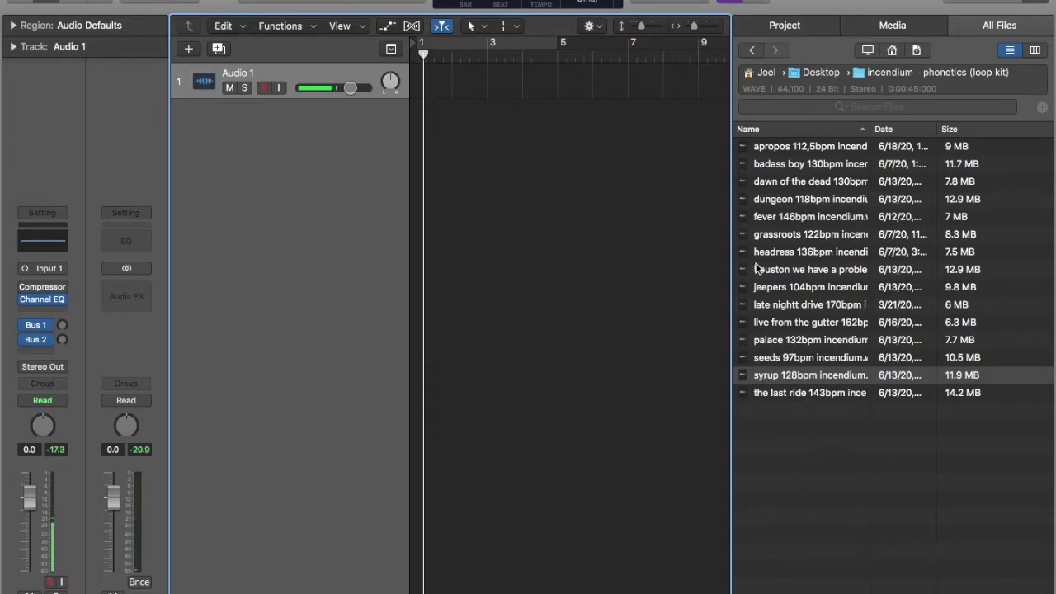
# Preview the dungeon 118bpm incendium loop and add it on a new track starting at bar 1
pyautogui.click(782, 204)
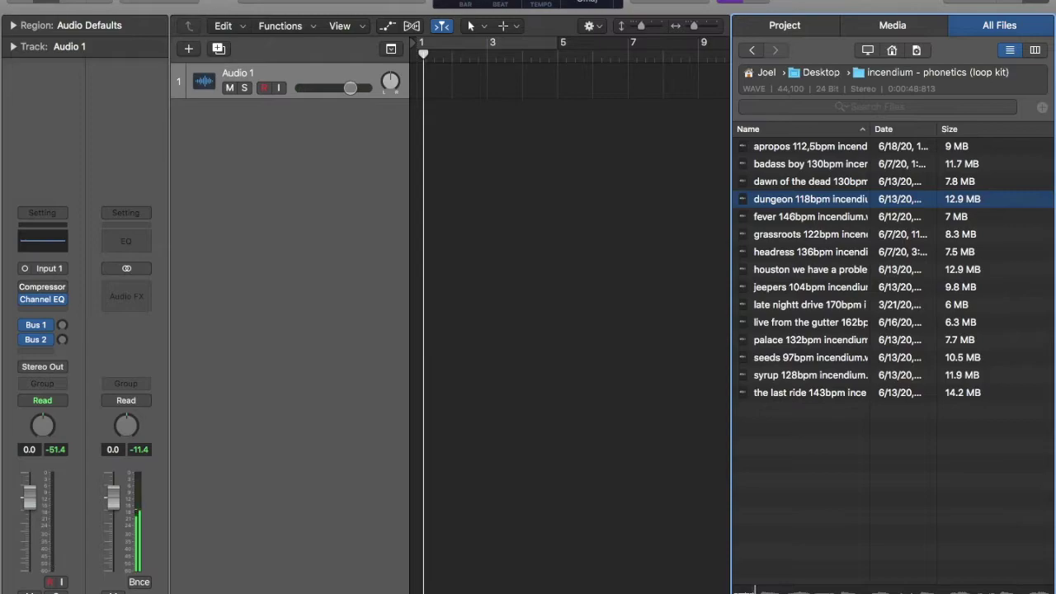
pyautogui.click(702, 187)
pyautogui.press('space')
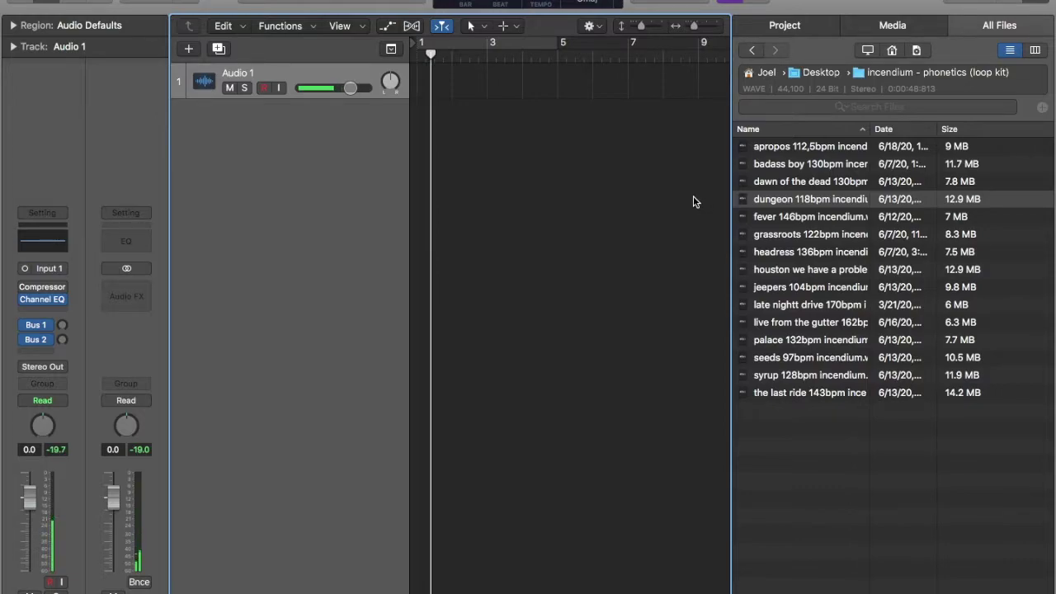
pyautogui.click(418, 55)
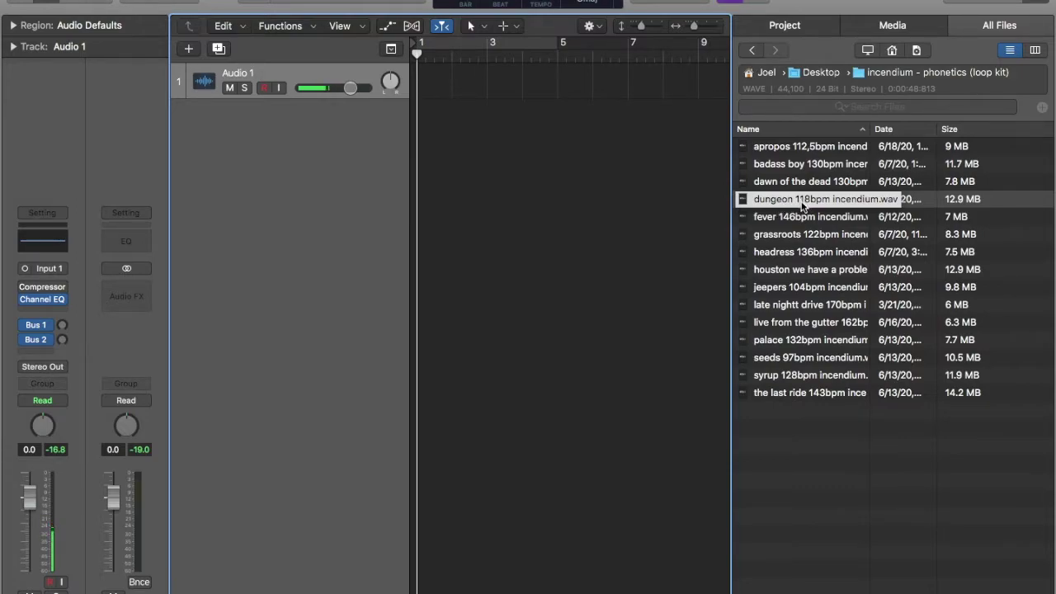
pyautogui.moveTo(801, 201); pyautogui.dragTo(405, 158)
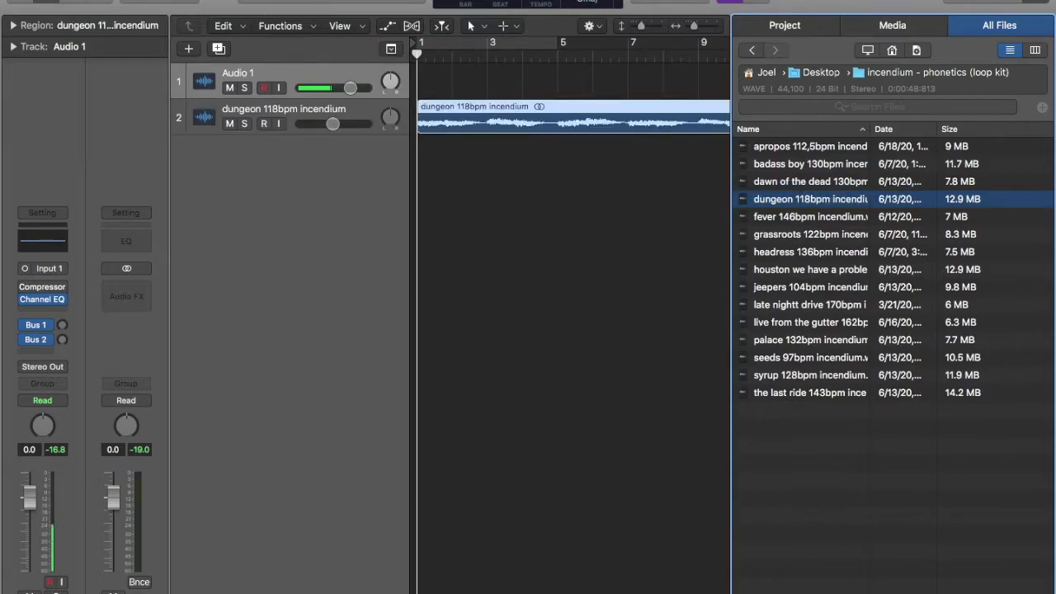
pyautogui.click(350, 109)
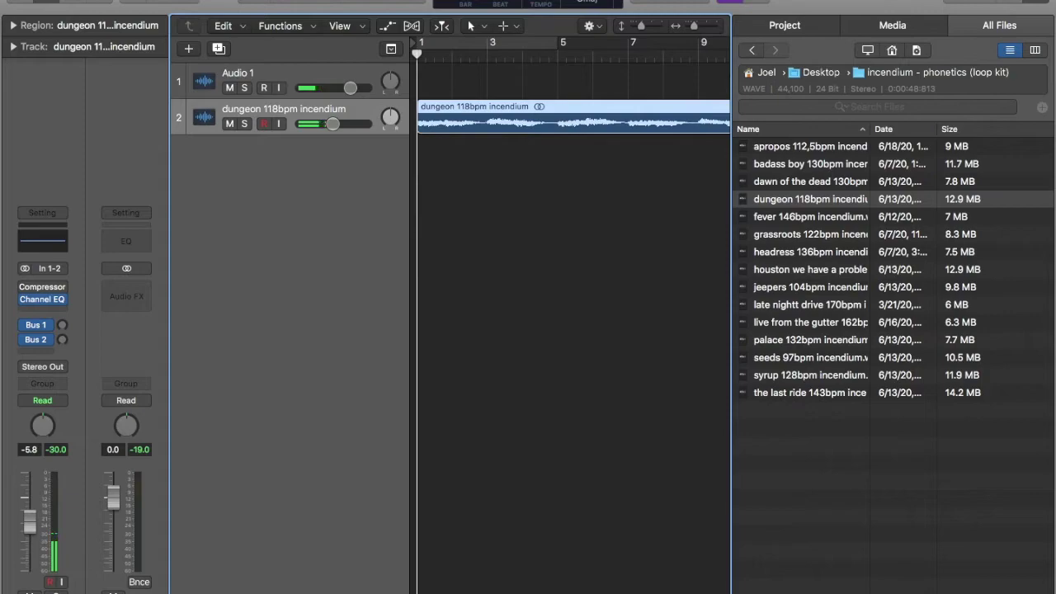
pyautogui.press('f')
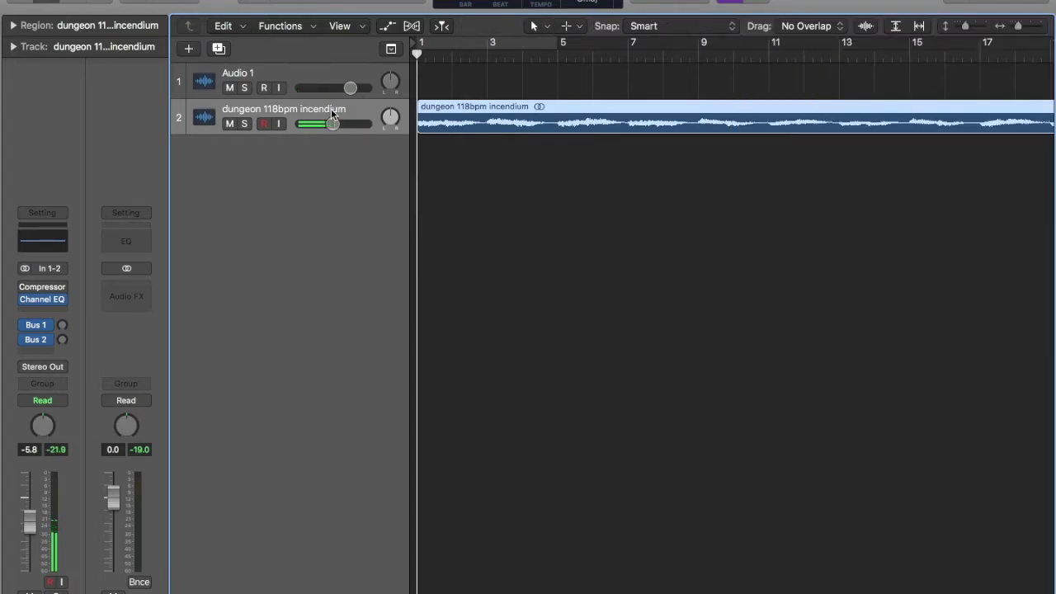
# Play the dungeon loop and set its track volume to -3.8 dB
pyautogui.click(497, 306)
pyautogui.moveTo(30, 521); pyautogui.dragTo(30, 506)
pyautogui.press('space')
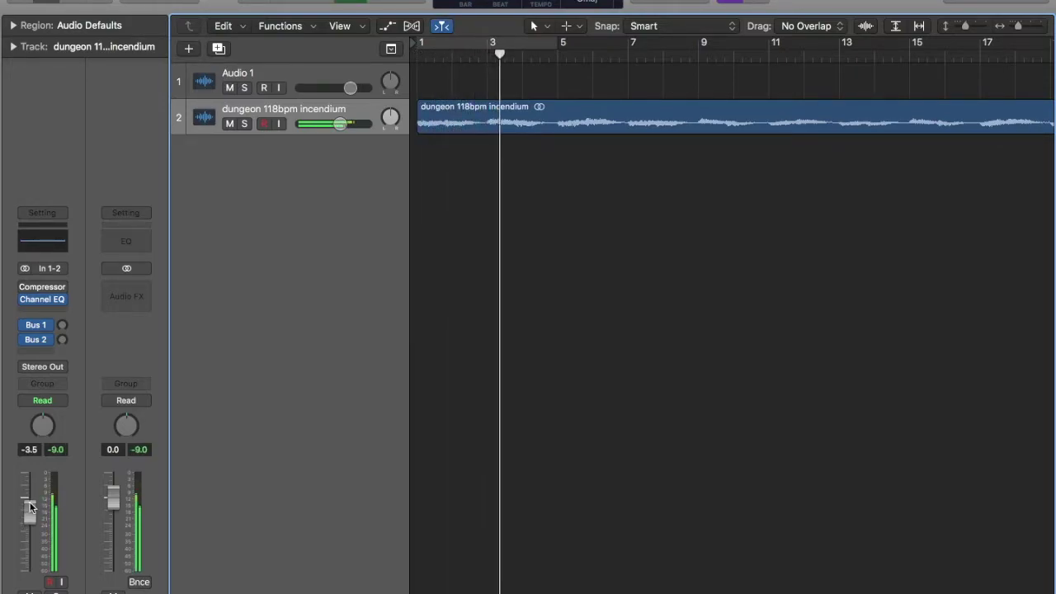
pyautogui.moveTo(30, 507); pyautogui.dragTo(30, 510)
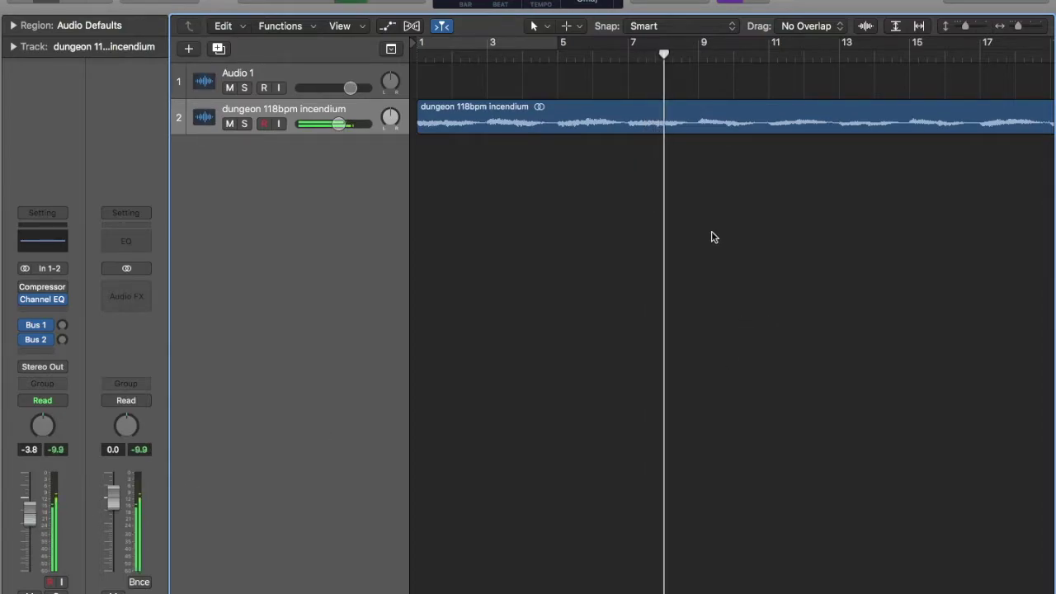
# Listen through the rest of the dungeon loop, skipping playback ahead to about bar 17
pyautogui.hscroll(3, 715, 237)
pyautogui.hscroll(1, 714, 238)
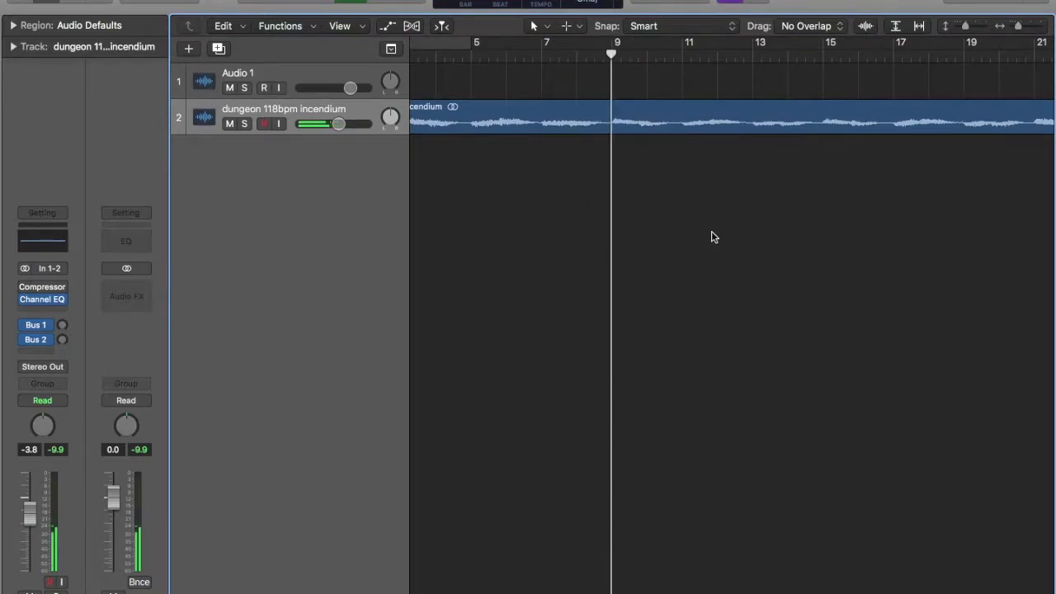
pyautogui.hscroll(1, 712, 236)
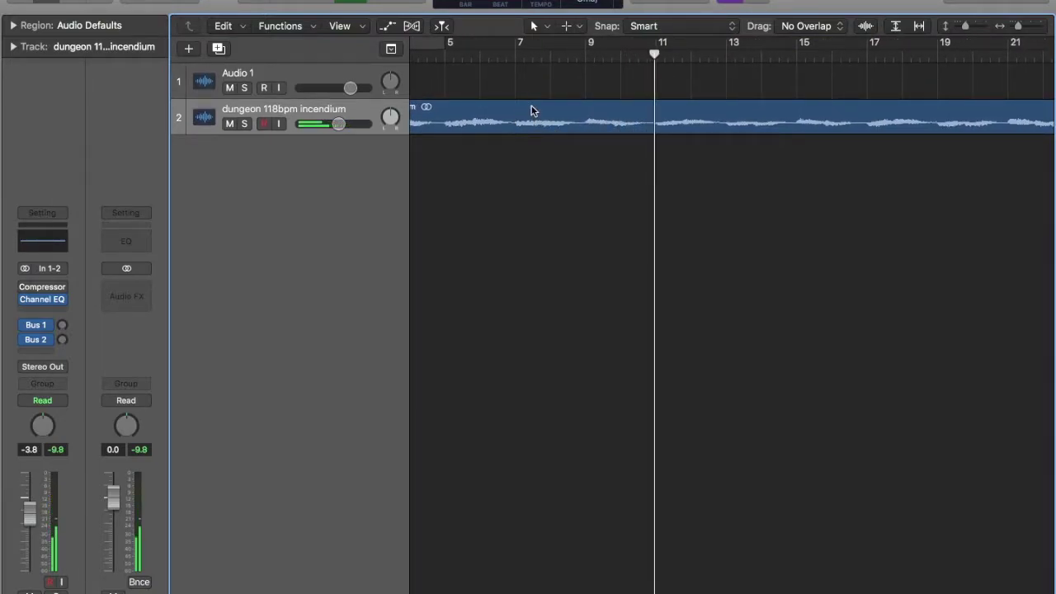
pyautogui.hscroll(3, 683, 66)
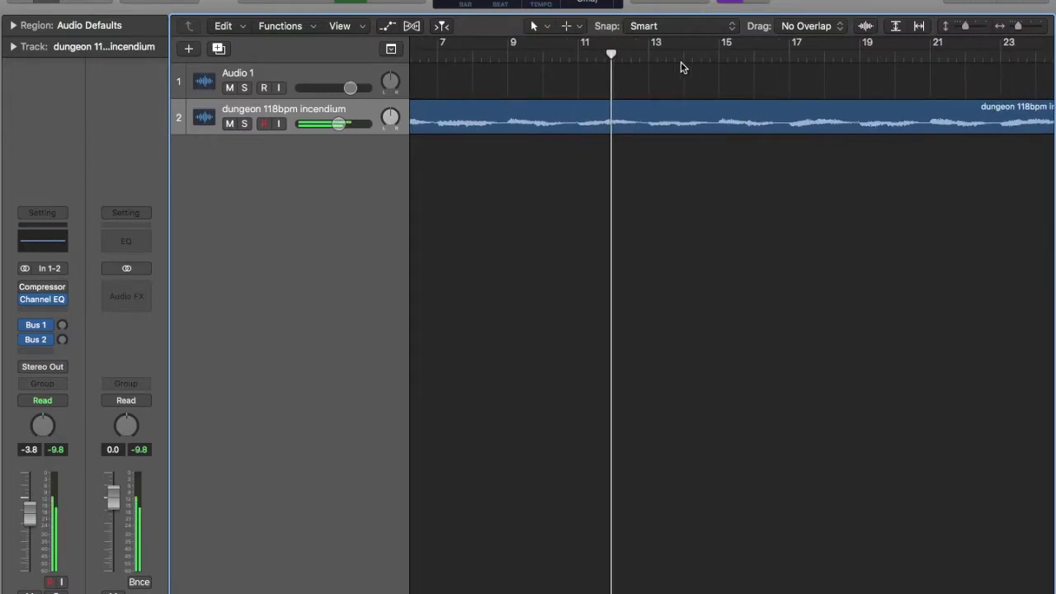
pyautogui.click(778, 55)
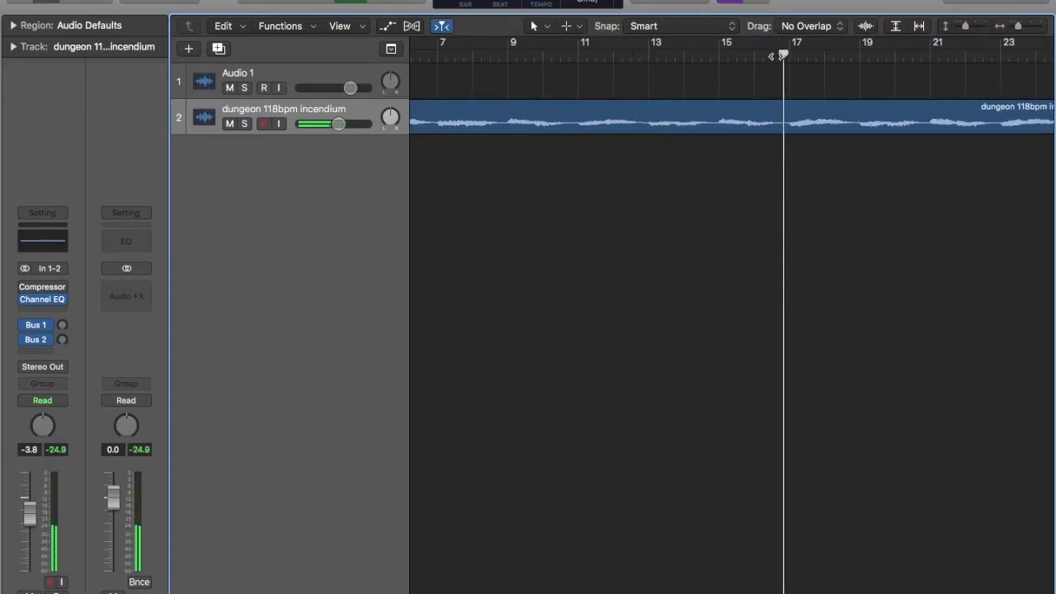
pyautogui.hscroll(2, 772, 70)
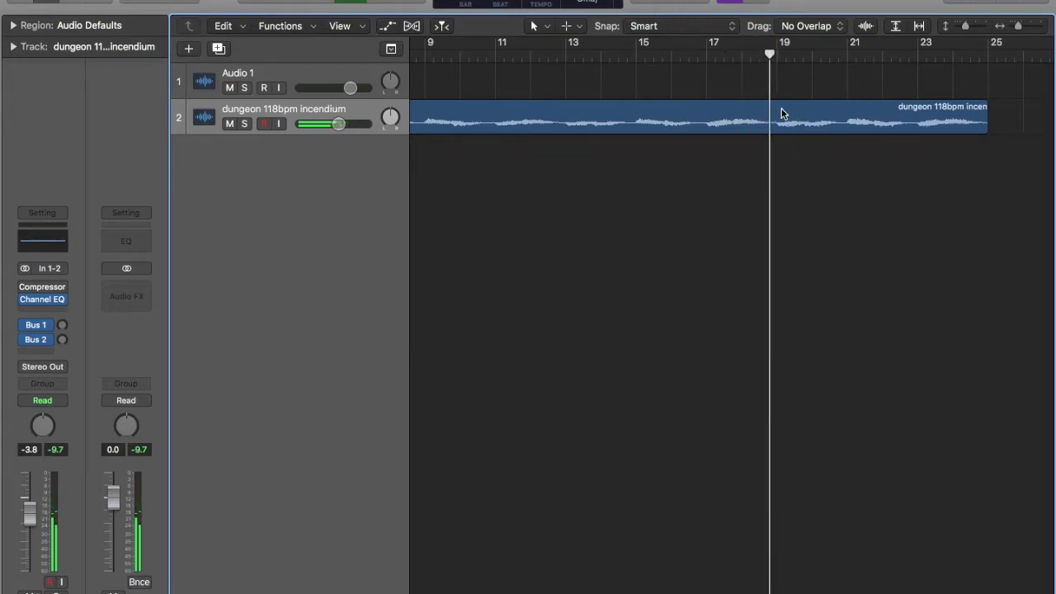
pyautogui.hscroll(-5, 635, 176)
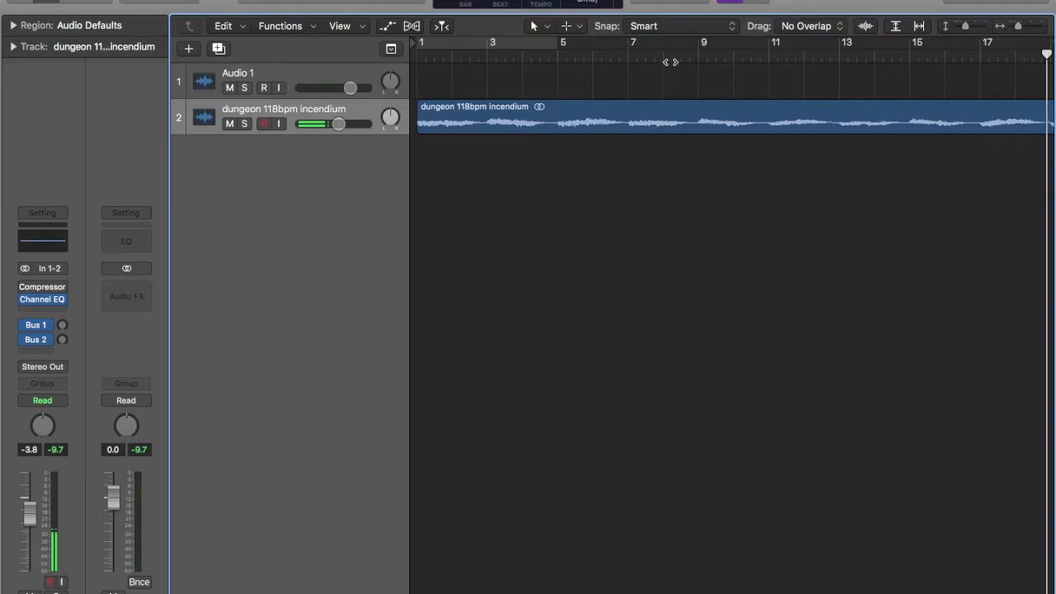
# Reopen the file browser and compare OZ-Hihat 14-24b.wav with OZ-Hihat 14-24b_1.wav in the StepBrothers kit's Hihats folder
pyautogui.press('f')
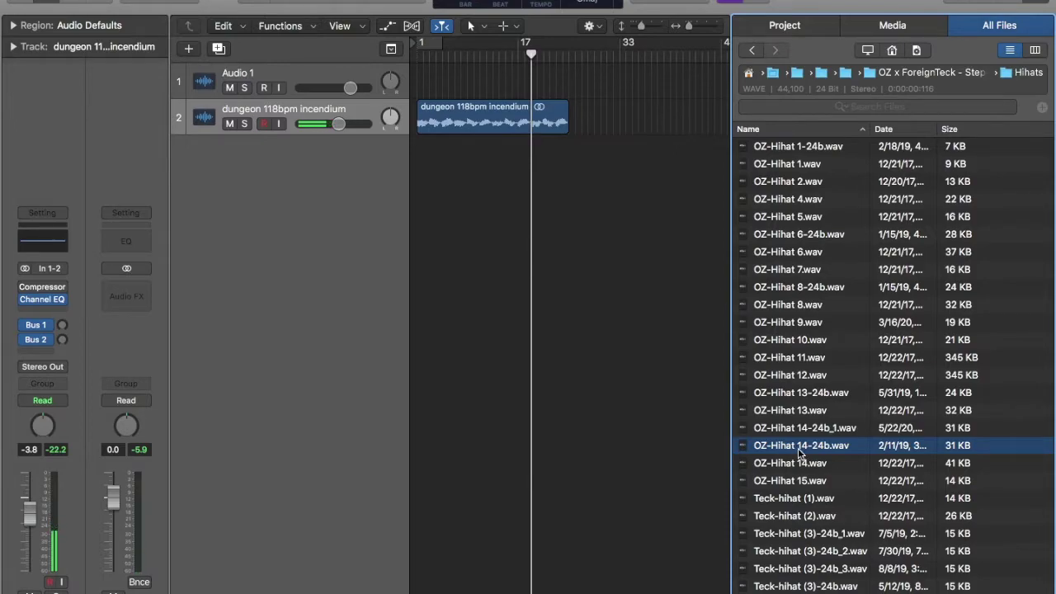
pyautogui.click(751, 49)
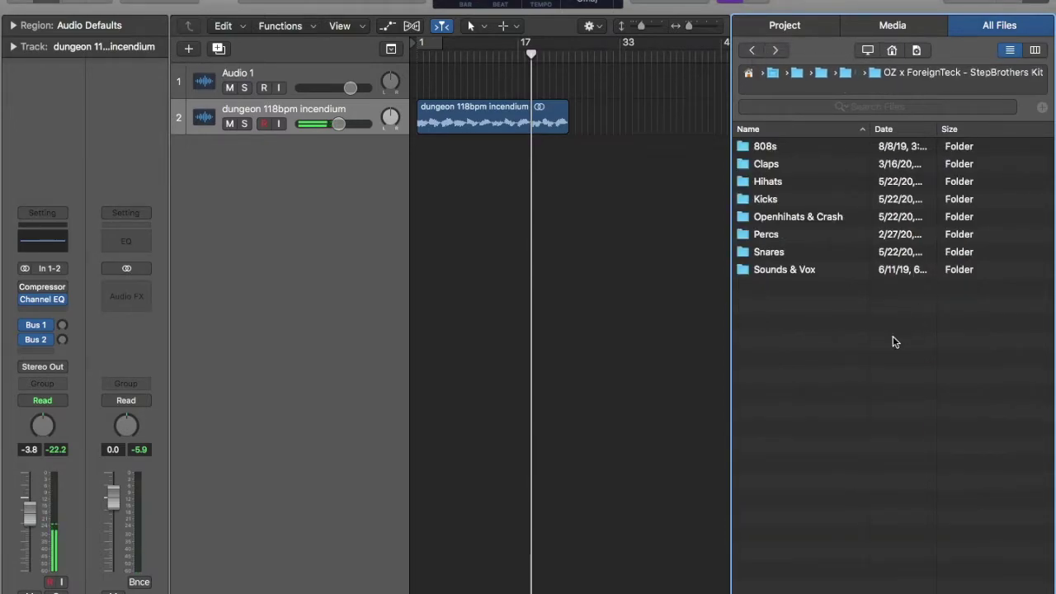
pyautogui.click(751, 50)
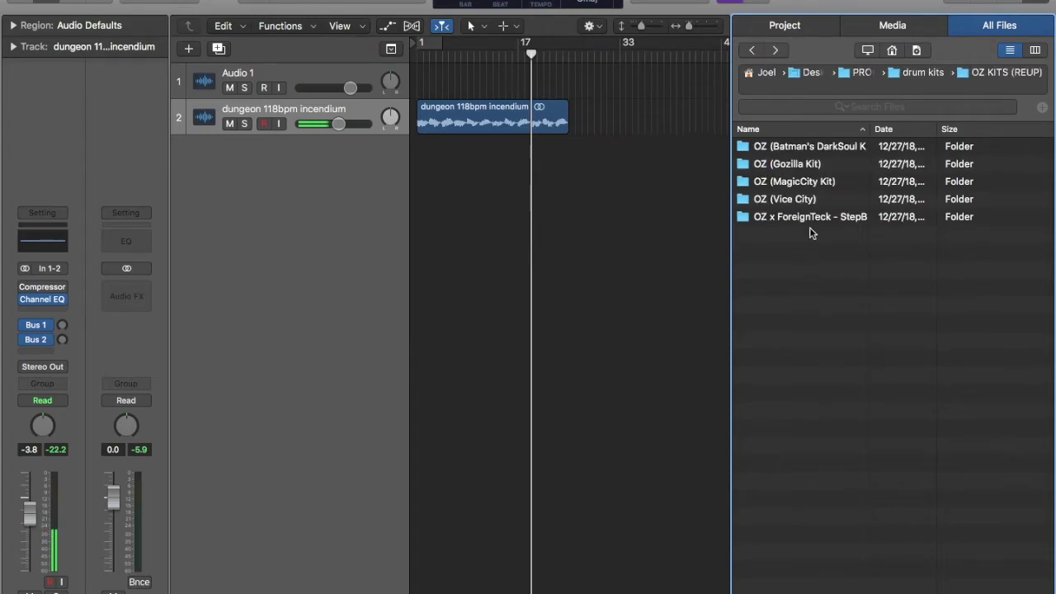
pyautogui.click(777, 51)
pyautogui.click(777, 50)
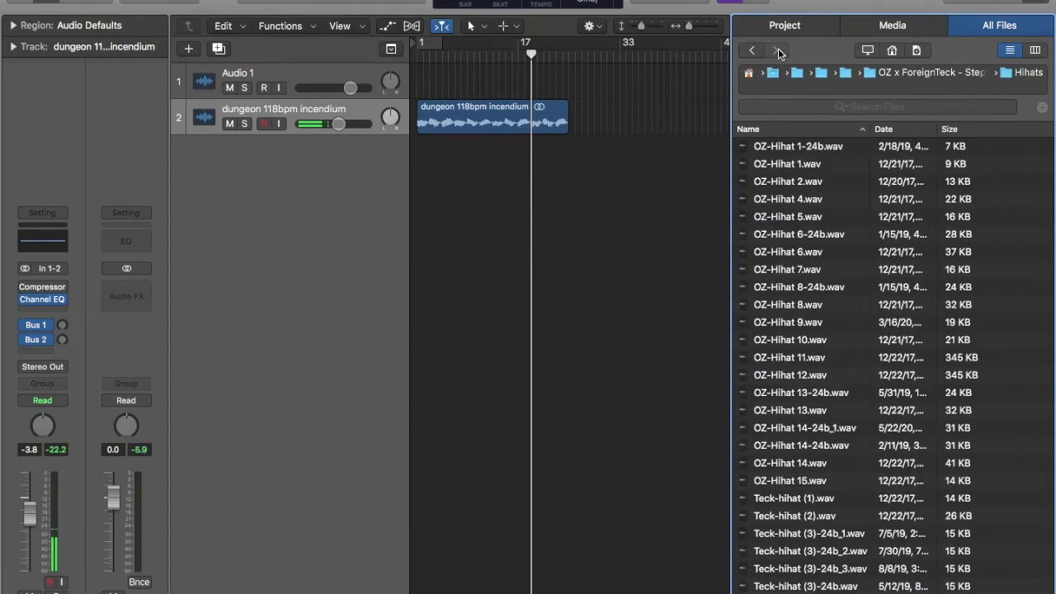
pyautogui.click(810, 446)
pyautogui.click(810, 428)
pyautogui.click(809, 446)
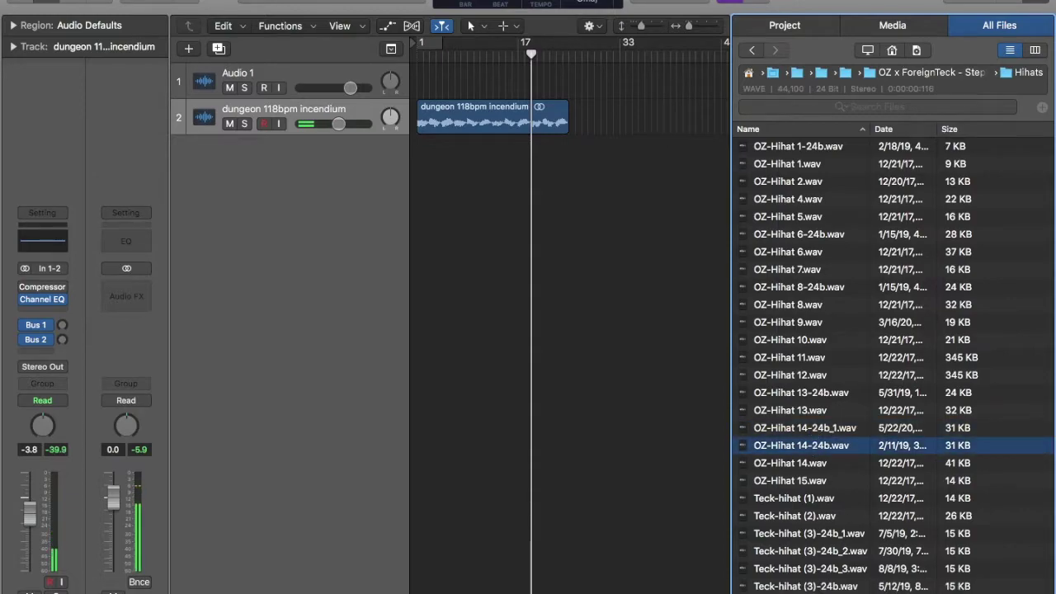
pyautogui.click(804, 428)
pyautogui.click(804, 445)
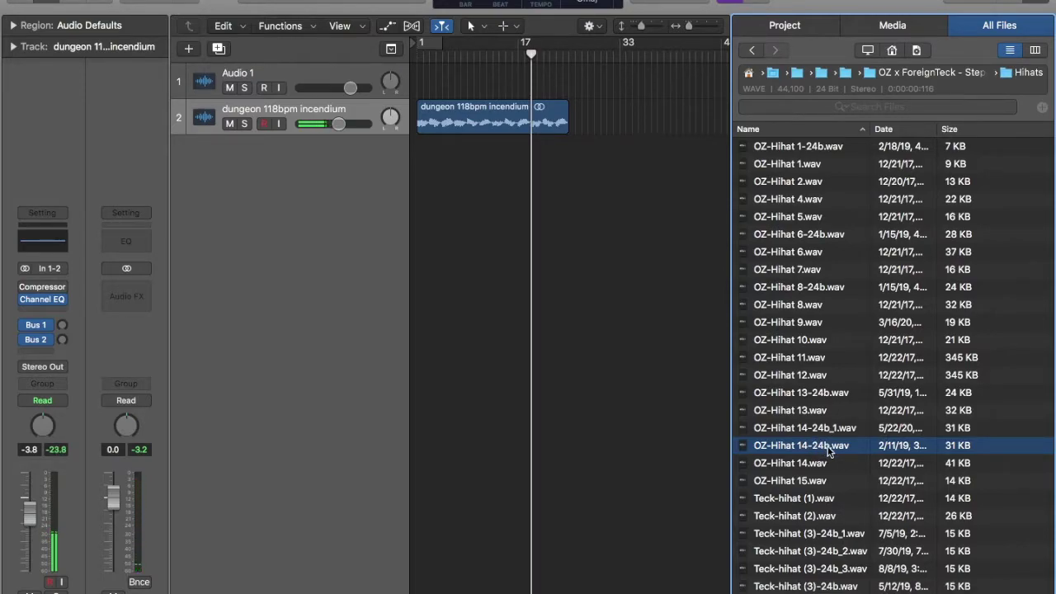
# Add the OZ-Hihat 14-24b.wav sample on a new track at bar 1, below the dungeon loop
pyautogui.moveTo(824, 450); pyautogui.dragTo(417, 207)
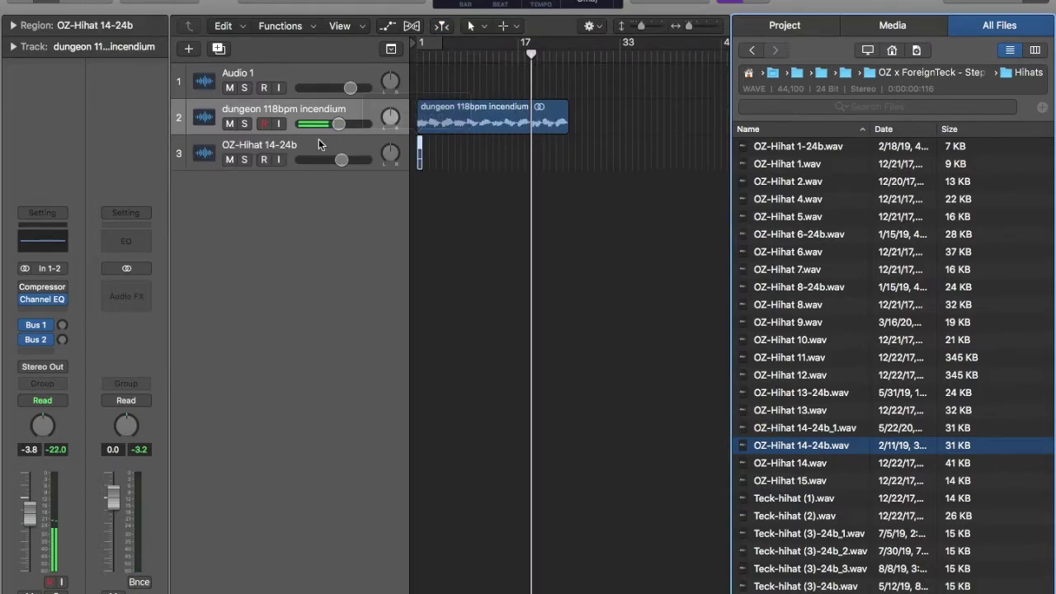
pyautogui.press('super+Right')
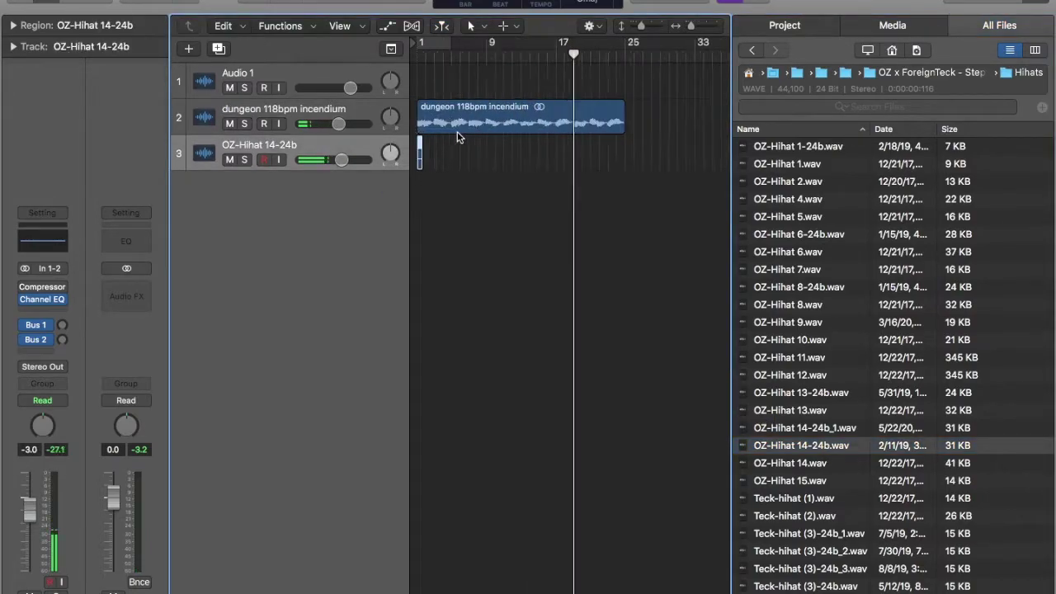
pyautogui.press('space')
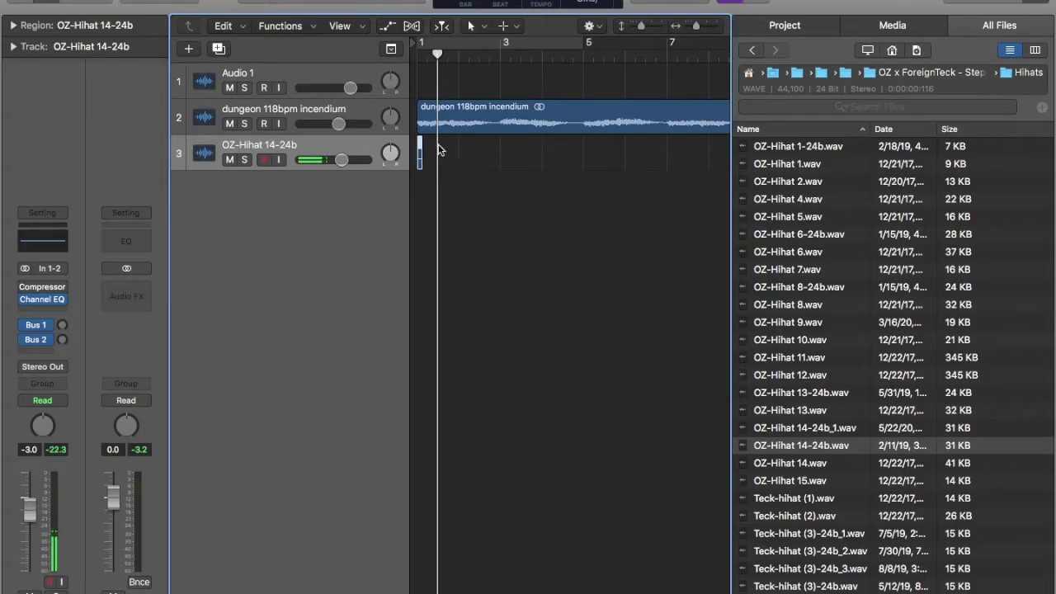
# Paste copies of the hi-hat hit along its track at half-bar intervals from bar 1
pyautogui.hscroll(1, 439, 150)
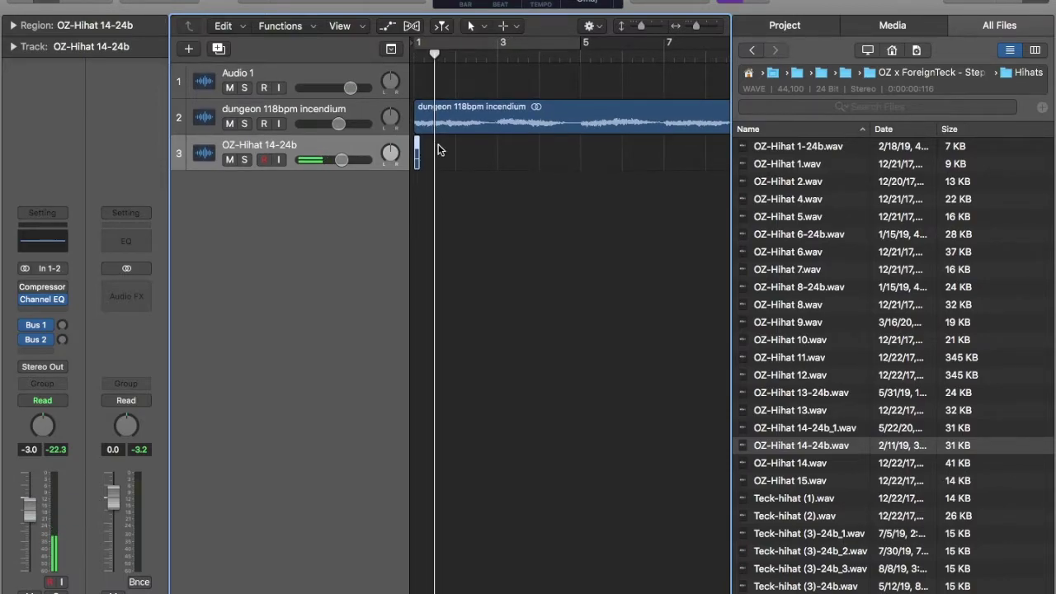
pyautogui.press('super+v')
pyautogui.click(497, 51)
pyautogui.press('super+v')
pyautogui.click(454, 269)
pyautogui.press('Return')
pyautogui.press('space')
pyautogui.press('space')
# Copy the hi-hat hits and paste them into the gaps to form an eighth-note pattern across bars 1 and 2
pyautogui.click(347, 144)
pyautogui.press('super+c')
pyautogui.click(429, 52)
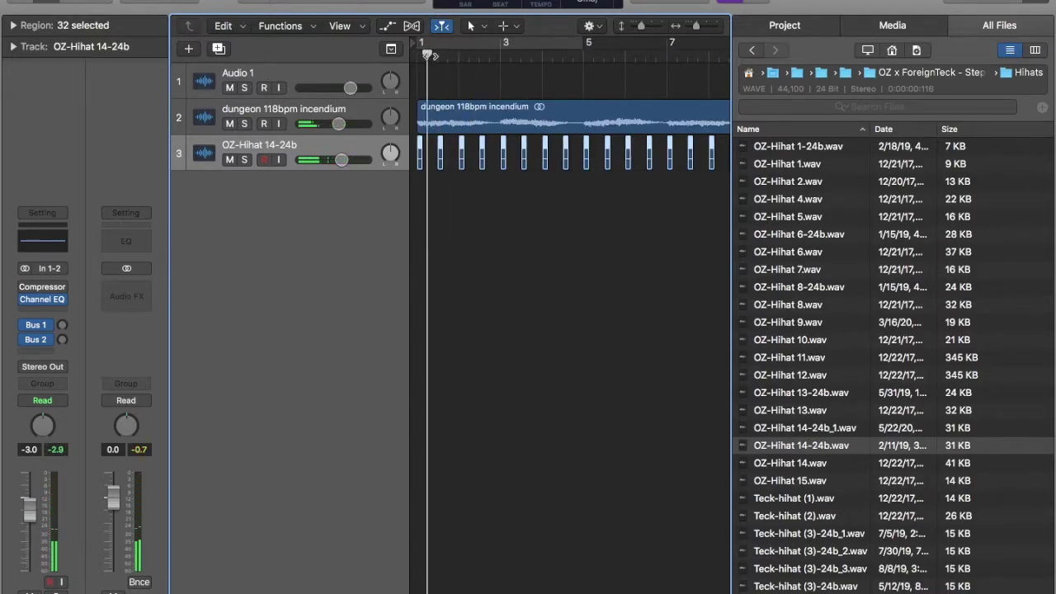
pyautogui.press('super+v')
pyautogui.press('Return')
pyautogui.click(343, 144)
pyautogui.press('space')
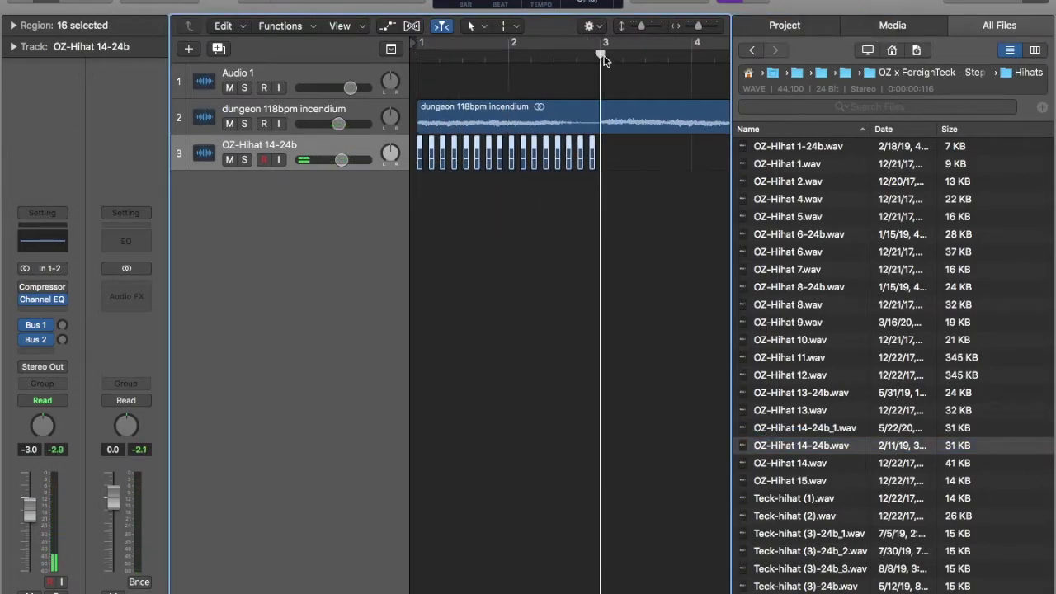
# Repeat the hi-hat pattern through bar 8 and set its track to -7.4 dB with the pan at -8
pyautogui.moveTo(30, 512); pyautogui.dragTo(33, 546)
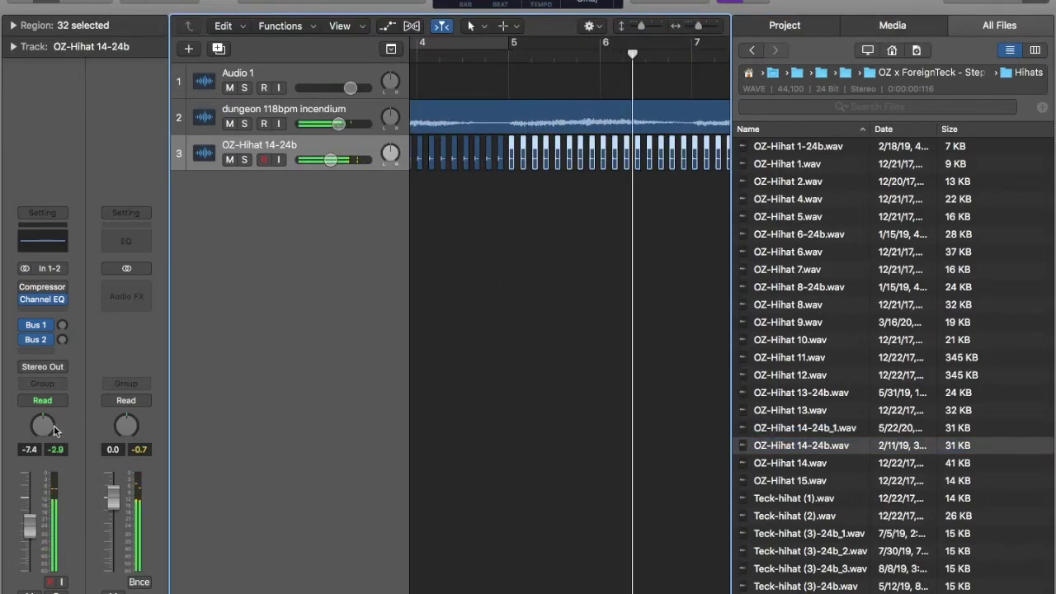
pyautogui.press('Return')
pyautogui.press('space')
pyautogui.click(318, 147)
pyautogui.press('super+Left')
pyautogui.press('super+Left')
pyautogui.press('space')
pyautogui.press('Return')
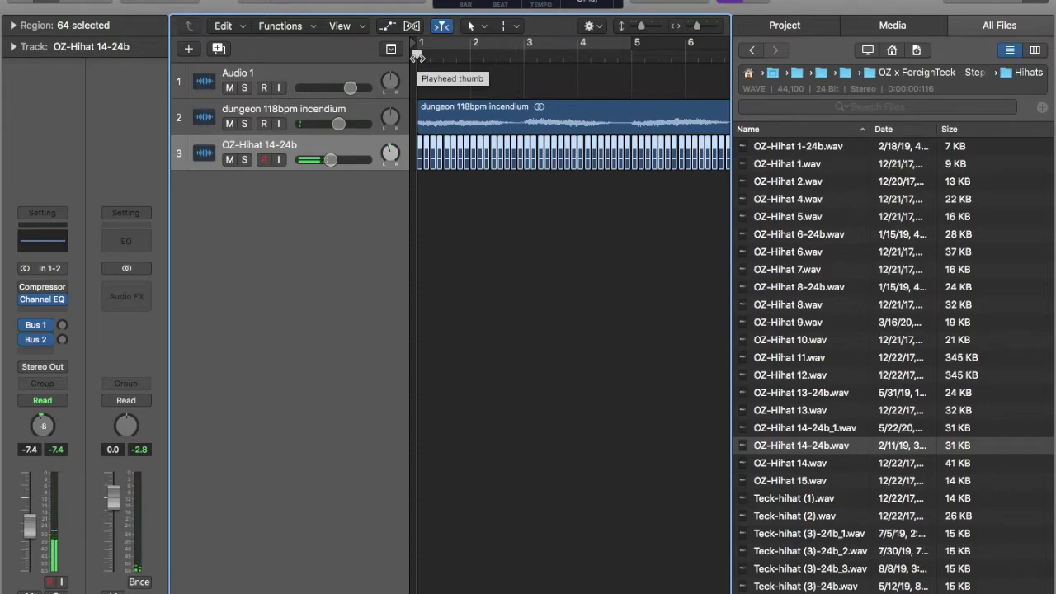
# Deselect the hi-hat hits and close the file browser to widen the arrangement area
pyautogui.click(453, 194)
pyautogui.press('super+Right')
pyautogui.press('super+Right')
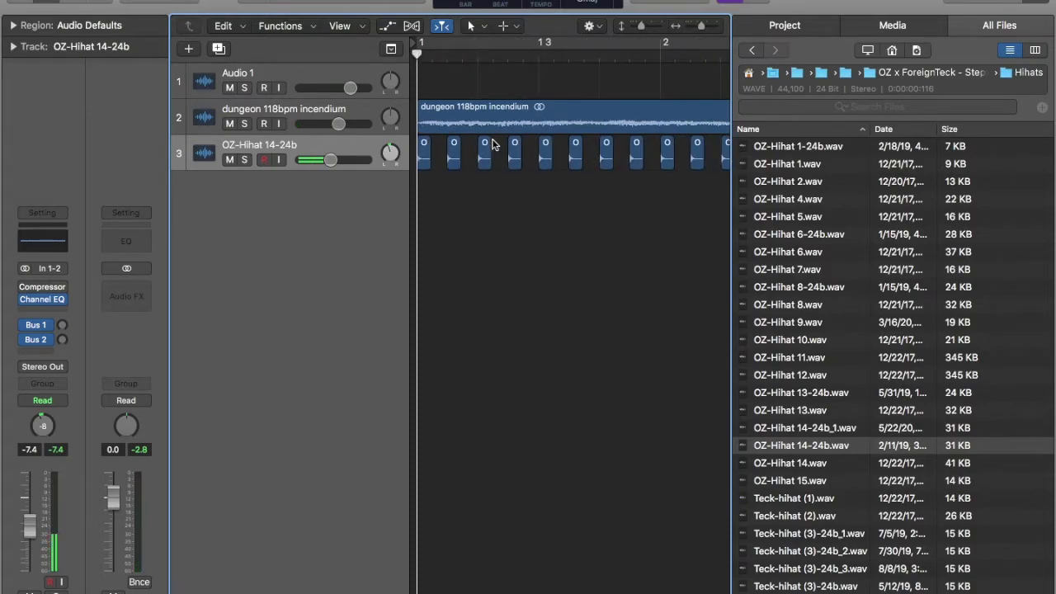
pyautogui.press('super+Left')
pyautogui.press('super+Left')
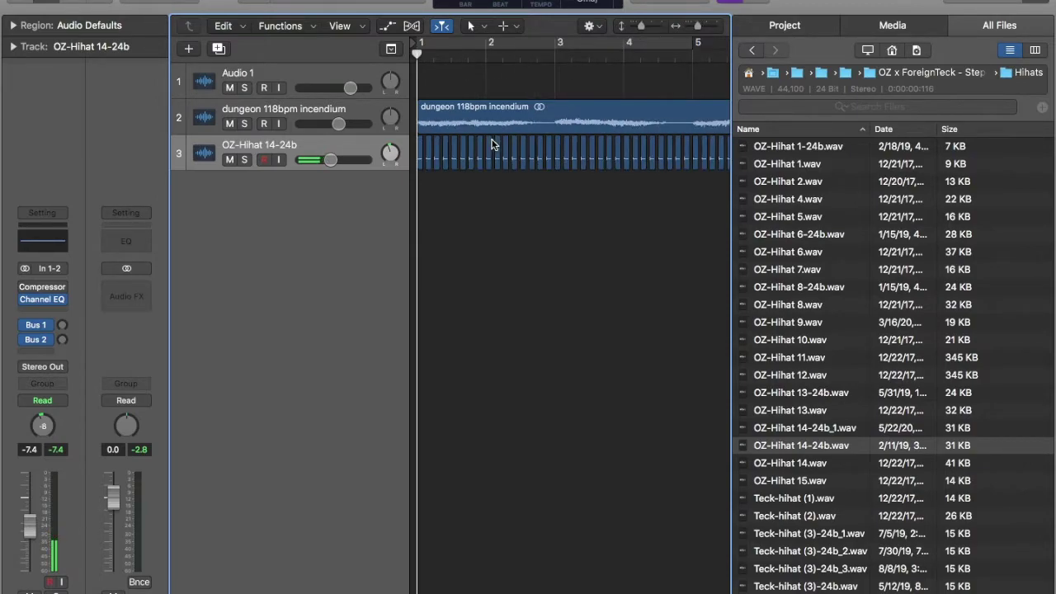
pyautogui.press('f')
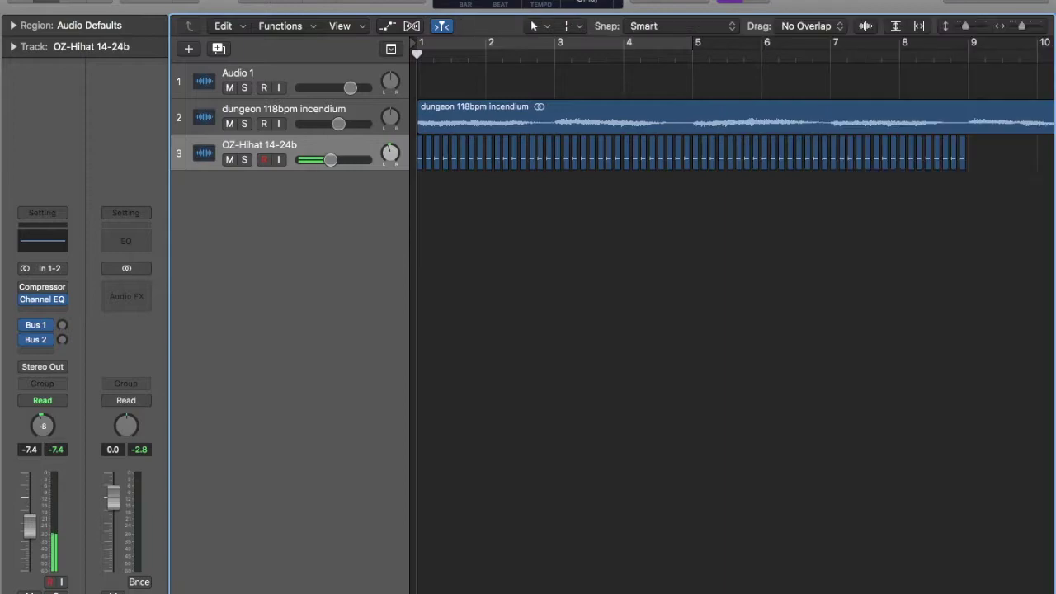
# Paste two copies of the first hi-hat hit before the second one, forming a triplet roll at bar 1, and play it back
pyautogui.press('super+Right')
pyautogui.press('super+Right')
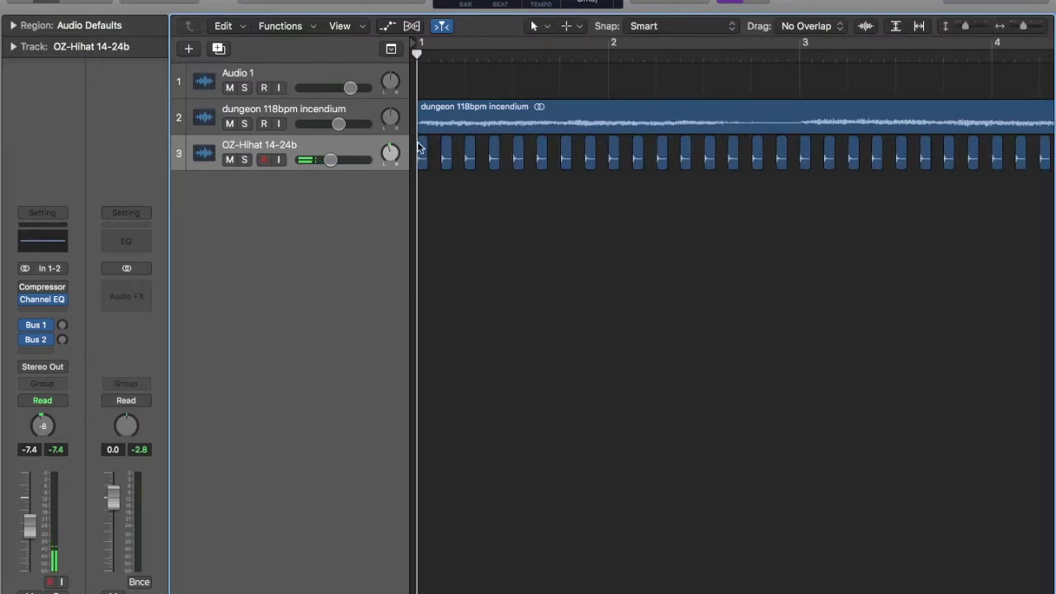
pyautogui.click(420, 149)
pyautogui.press('super+Right')
pyautogui.press('super+Right')
pyautogui.moveTo(444, 57); pyautogui.dragTo(434, 59)
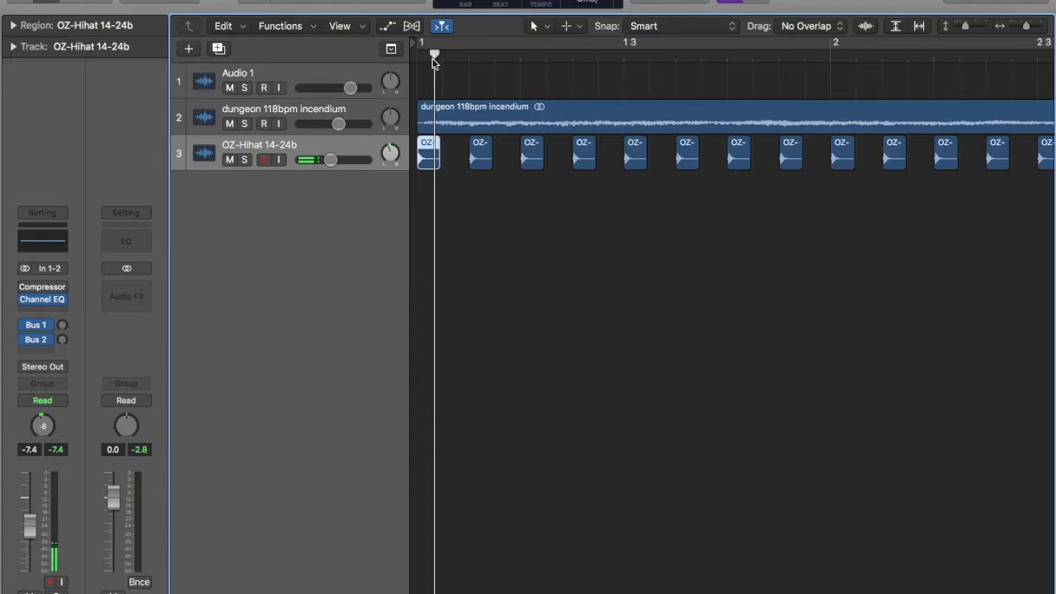
pyautogui.click(434, 62)
pyautogui.click(424, 154)
pyautogui.press('super+c')
pyautogui.press('super+v')
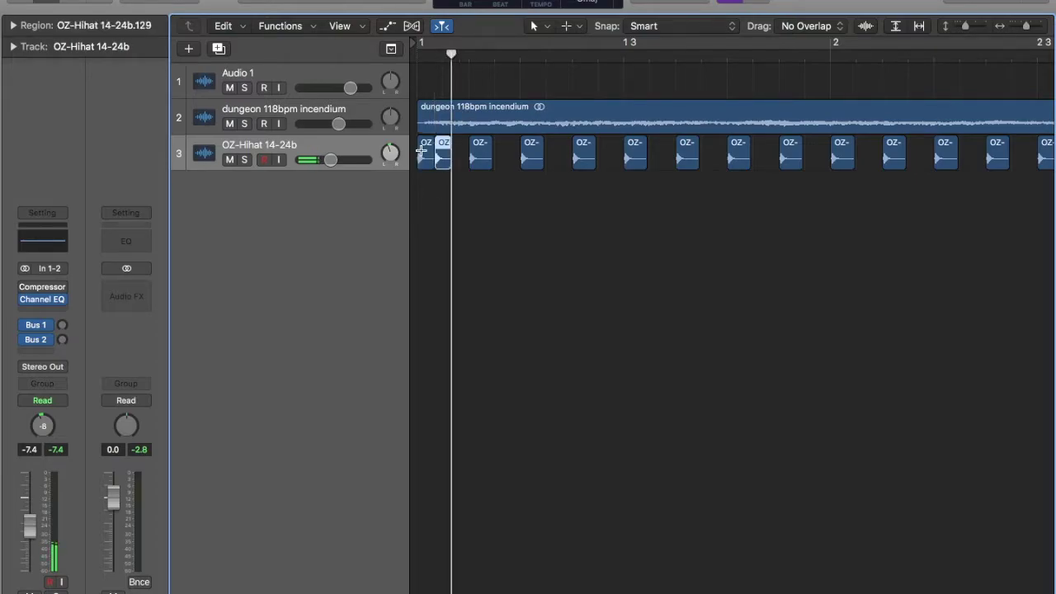
pyautogui.press('super+v')
pyautogui.click(416, 53)
pyautogui.press('space')
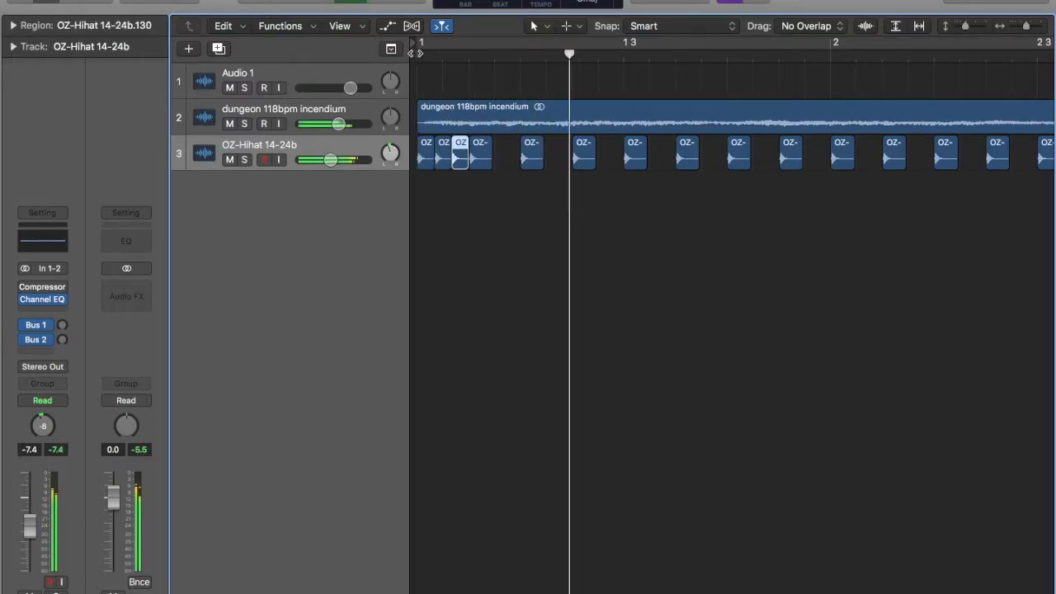
# Copy a hi-hat hit into the gap between the last two hits of bar 2 and play it back
pyautogui.press('super+Left')
pyautogui.press('super+Left')
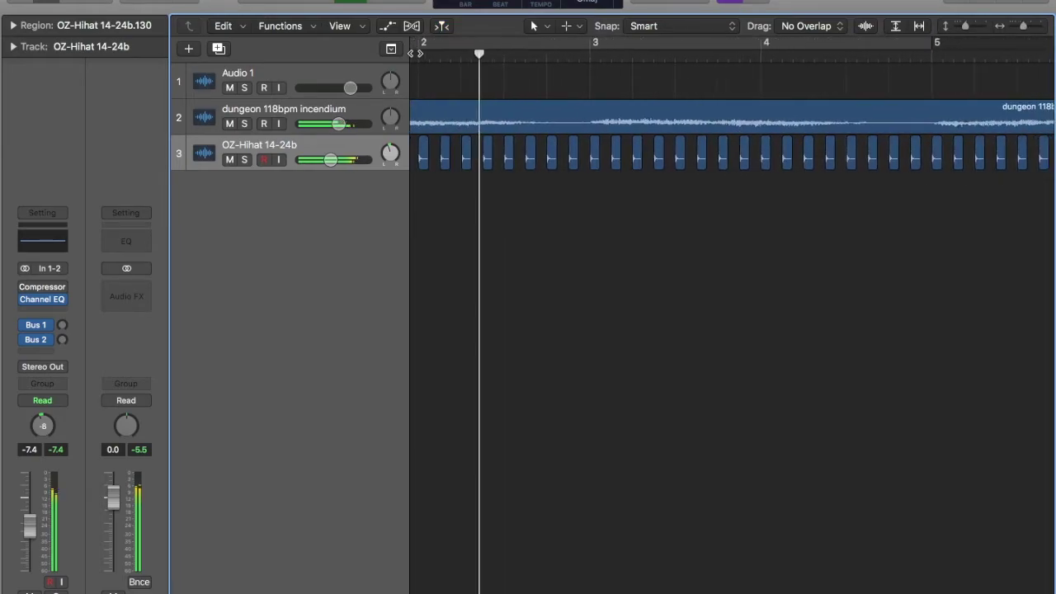
pyautogui.click(553, 147)
pyautogui.press('super+Right')
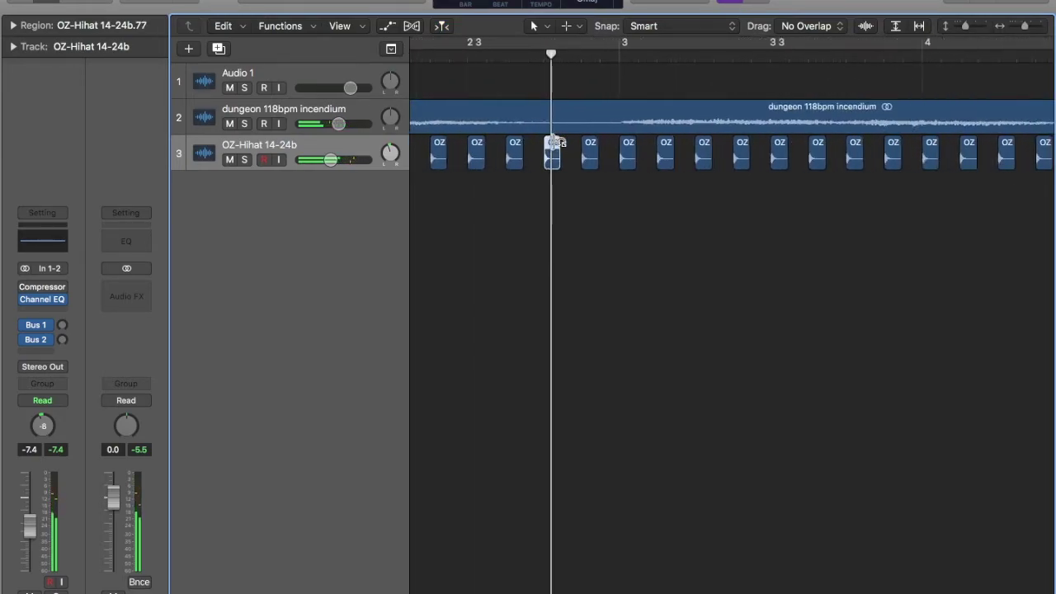
pyautogui.click(549, 56)
pyautogui.moveTo(549, 58); pyautogui.dragTo(564, 60)
pyautogui.press('super+v')
pyautogui.click(544, 58)
pyautogui.press('space')
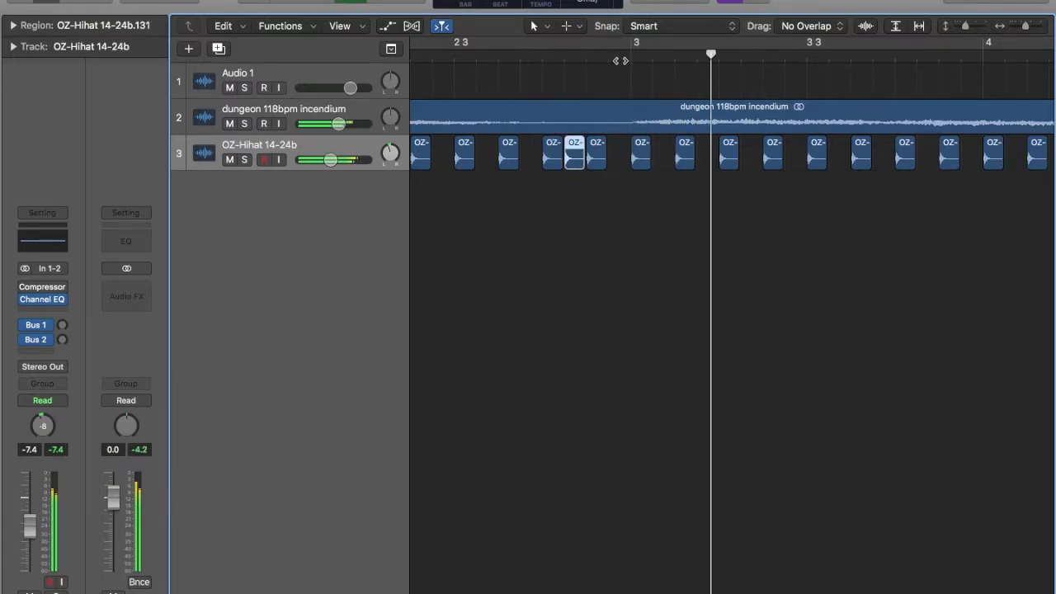
# Replace the hi-hat hit at the start of bar 4 with three rapid, closely spaced hits and play them back
pyautogui.click(630, 152)
pyautogui.moveTo(642, 53); pyautogui.dragTo(629, 53)
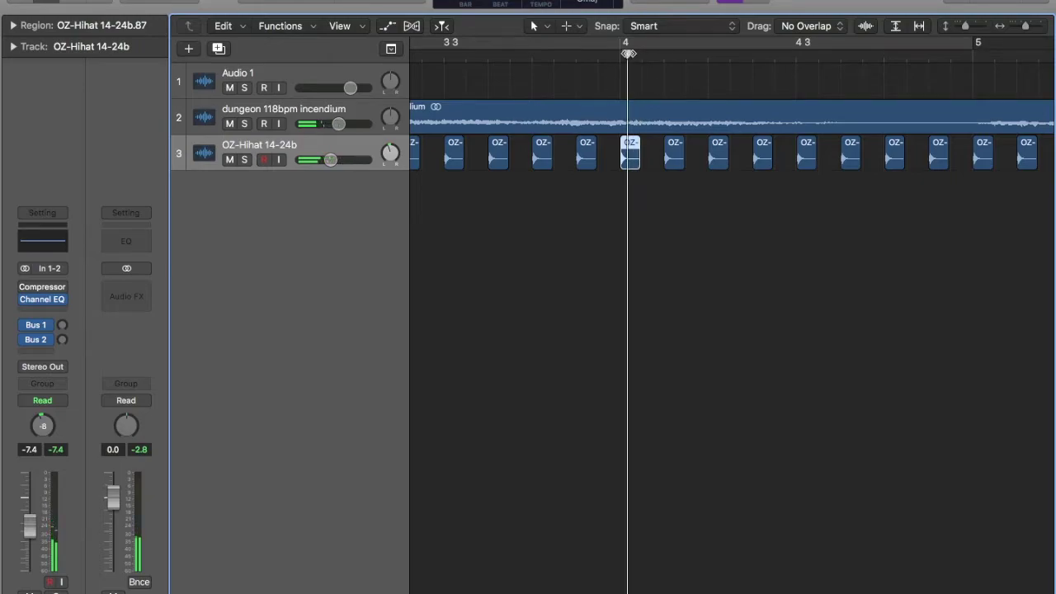
pyautogui.press('super+x')
pyautogui.press('super+v')
pyautogui.press('space')
pyautogui.press('super+v')
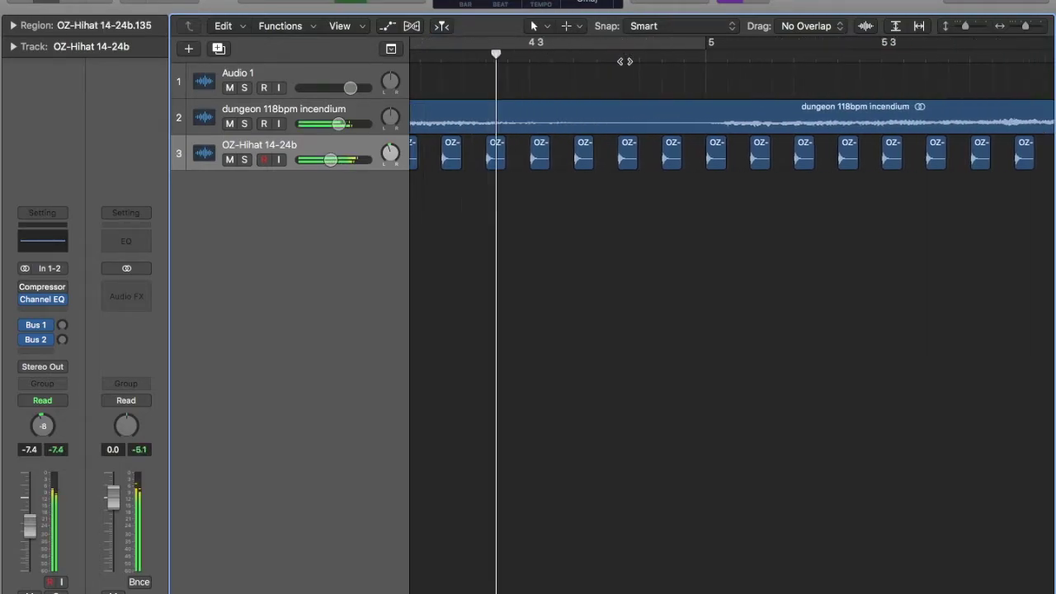
# Paste an extra hi-hat hit after the last hit of bar 4, just before bar 5
pyautogui.click(644, 157)
pyautogui.moveTo(634, 55); pyautogui.dragTo(656, 55)
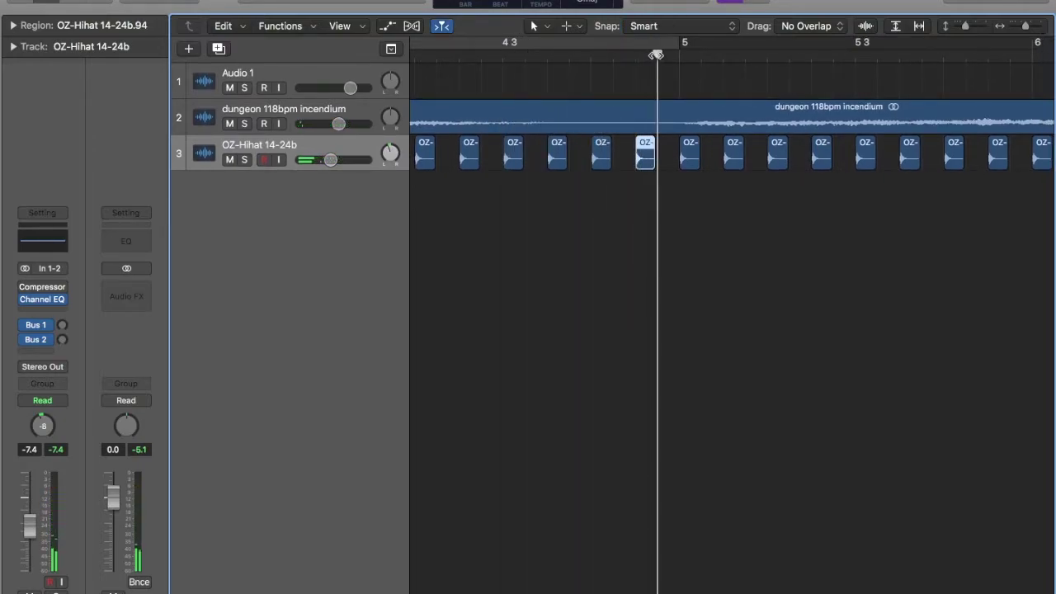
pyautogui.press('super+v')
pyautogui.press('super+Left')
pyautogui.press('super+Left')
pyautogui.press('super+Left')
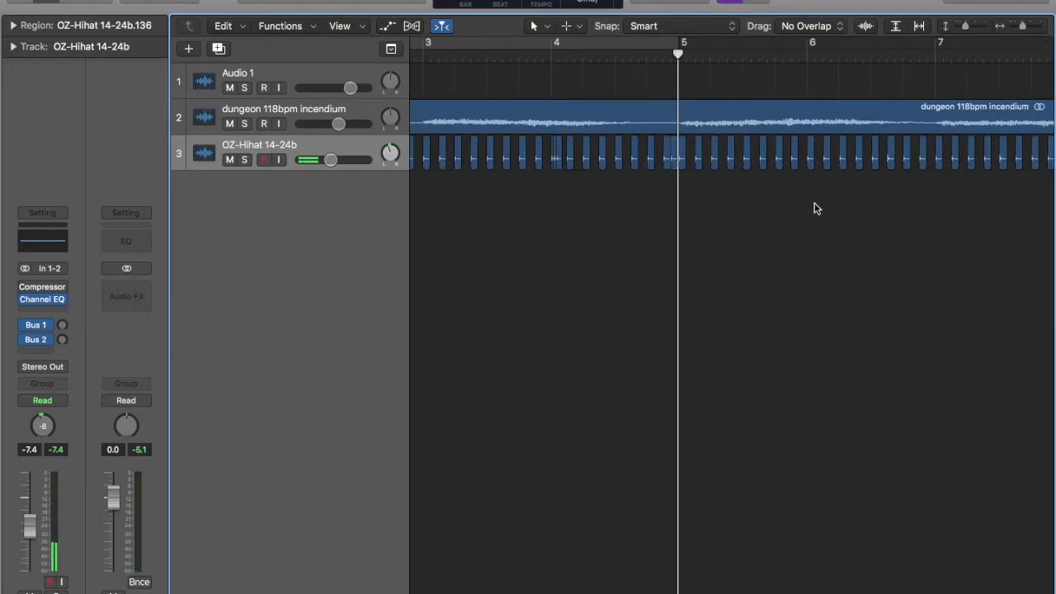
# Delete all hi-hat hits from bar 5 onward and return the playhead to the start
pyautogui.click(816, 207)
pyautogui.hscroll(4, 816, 207)
pyautogui.moveTo(1037, 157); pyautogui.dragTo(511, 145)
pyautogui.press('Delete')
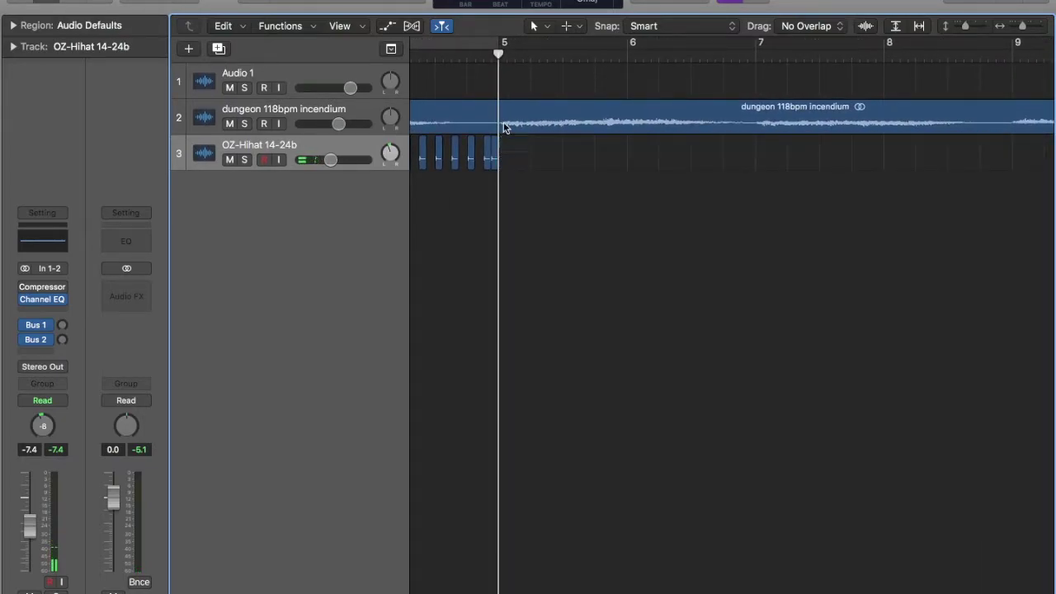
pyautogui.press('Return')
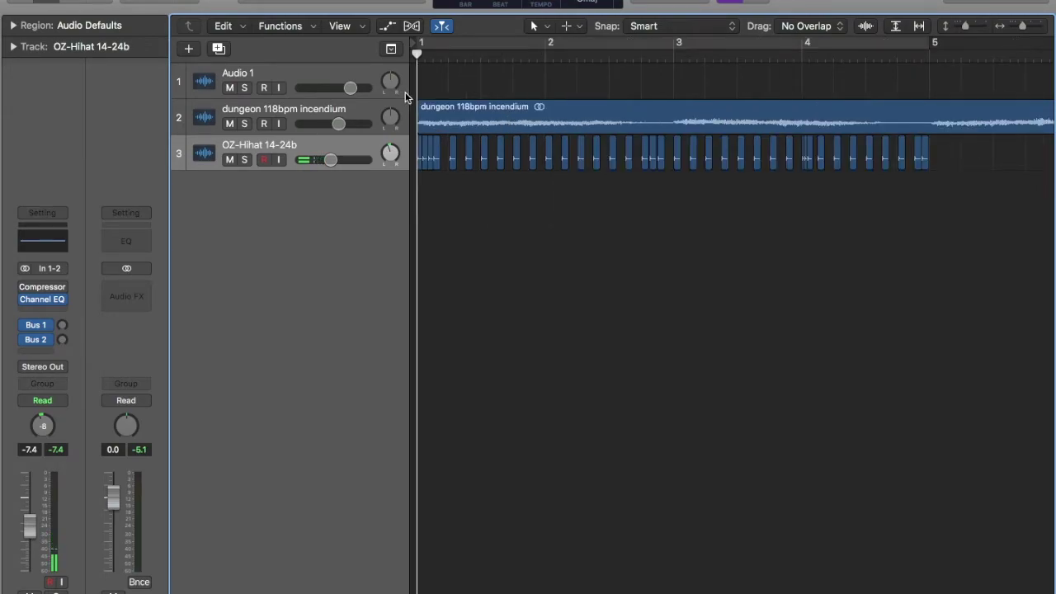
# Transpose the last hi-hat hit before bar 5 to -5 and play back the end of bar 4
pyautogui.press('super+Right')
pyautogui.press('super+Right')
pyautogui.press('super+Right')
pyautogui.press('super+Right')
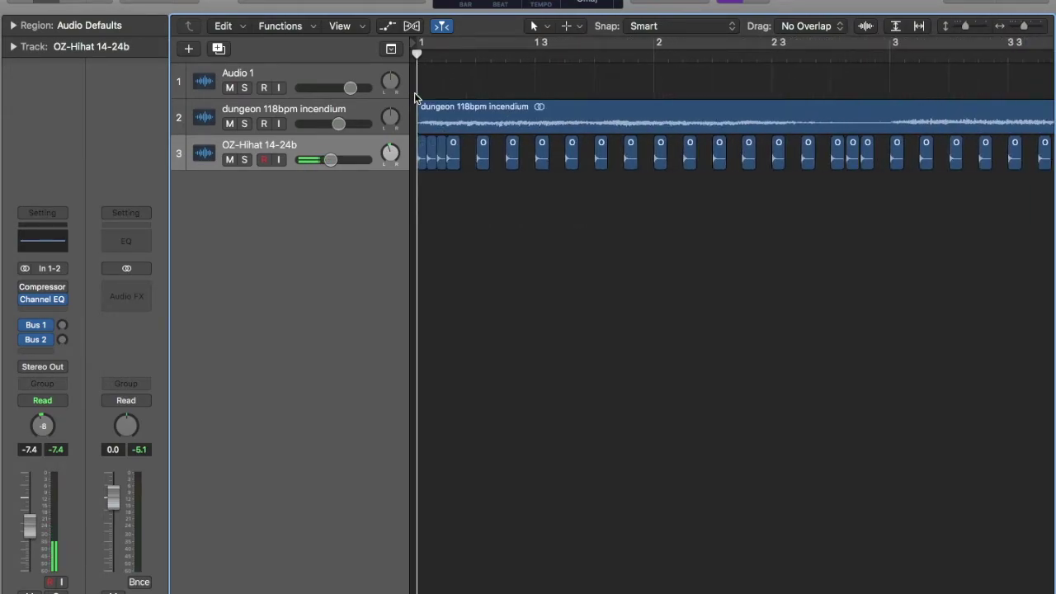
pyautogui.hscroll(10, 415, 97)
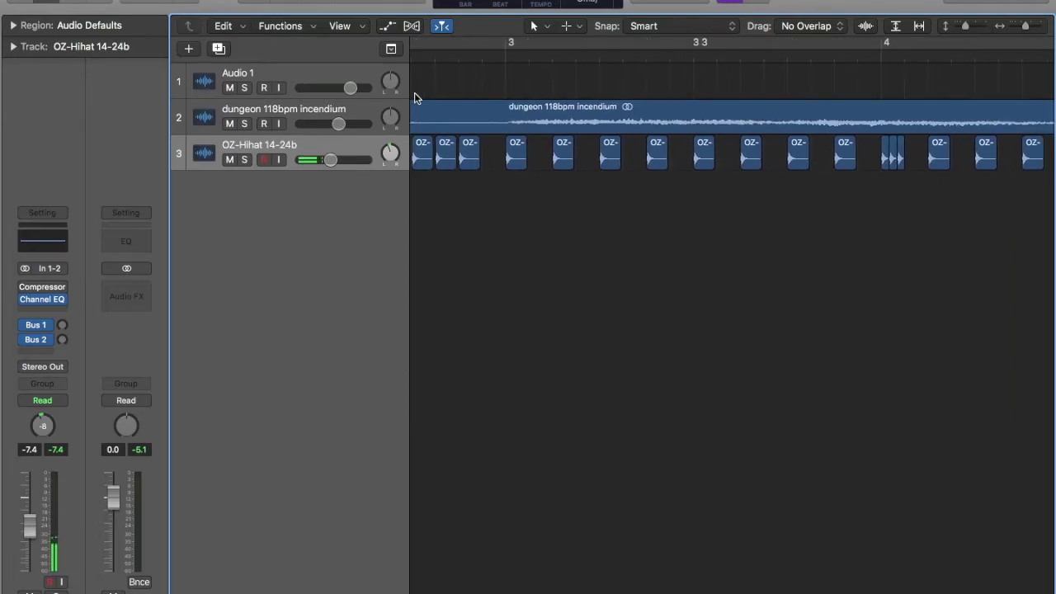
pyautogui.click(624, 151)
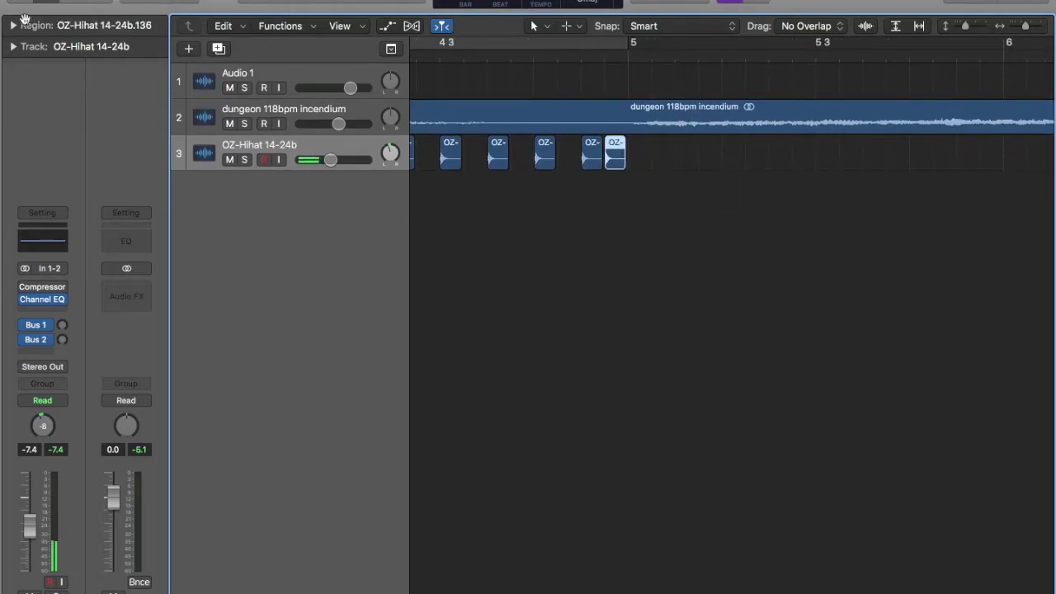
pyautogui.click(25, 22)
pyautogui.doubleClick(94, 115)
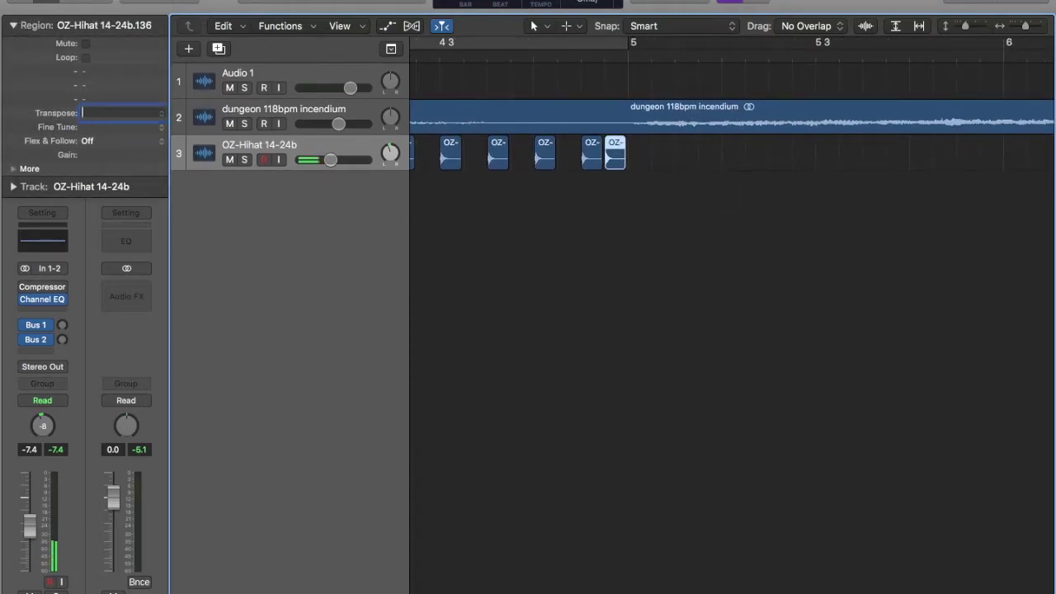
pyautogui.write('-5')
pyautogui.press('Return')
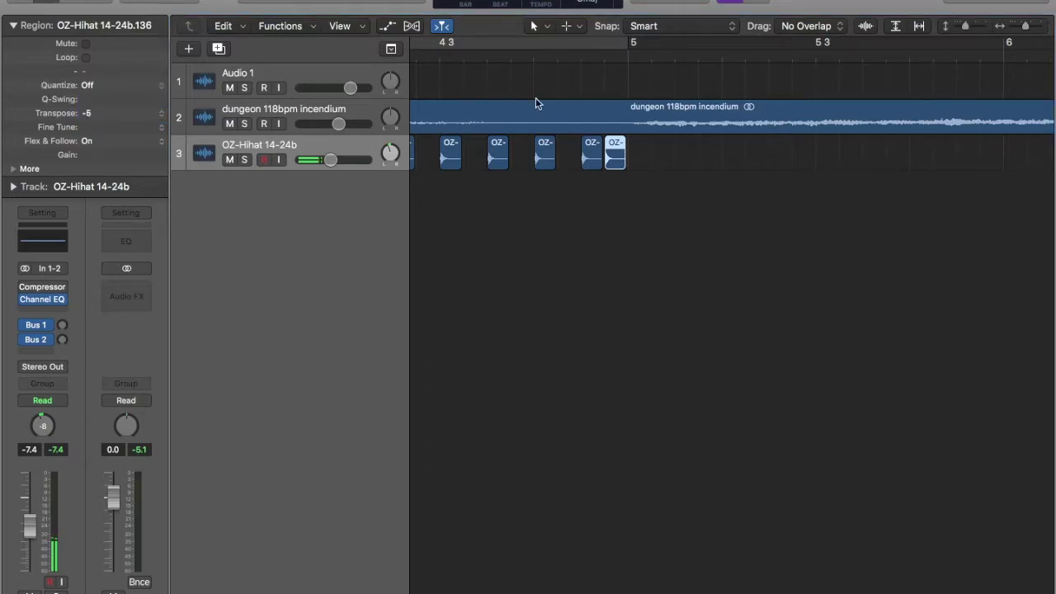
pyautogui.click(508, 60)
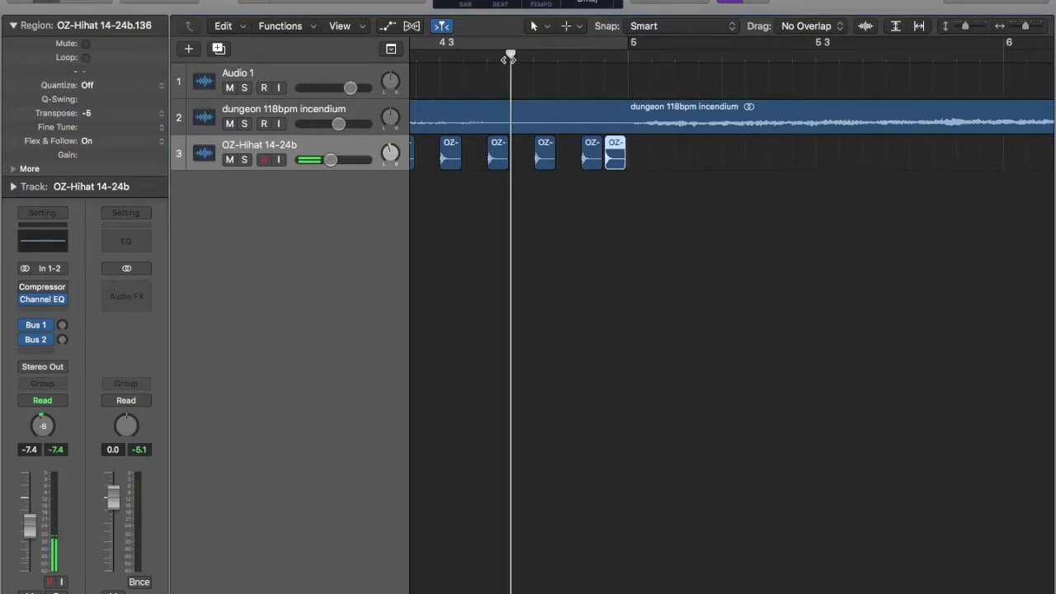
pyautogui.click(508, 60)
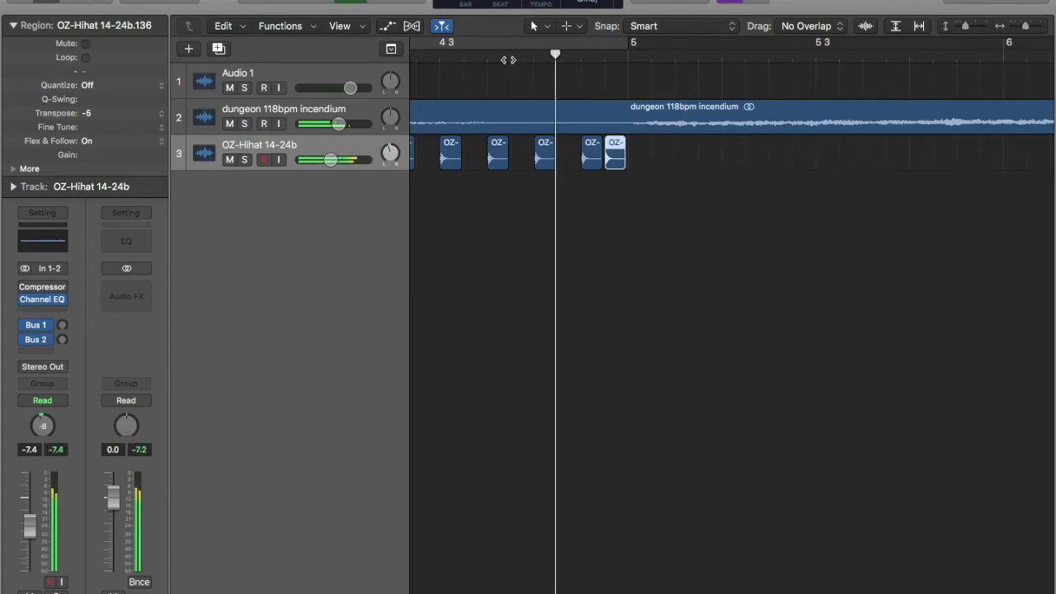
# Paste a copy of the four-bar hi-hat pattern at bar 5, set its track to -8.0 dB, and play it back
pyautogui.click(634, 57)
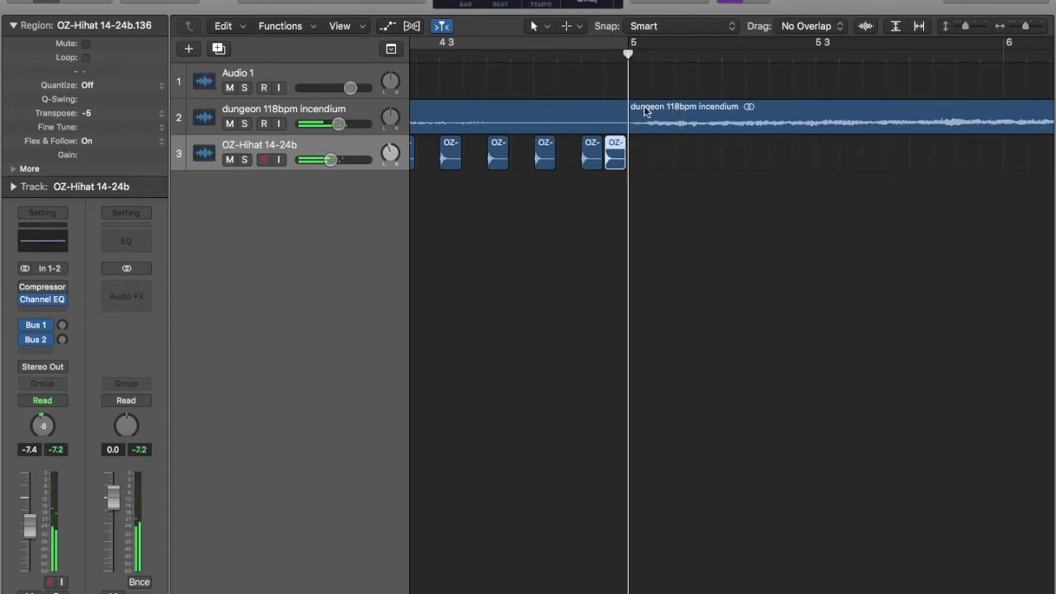
pyautogui.click(335, 150)
pyautogui.press('Return')
pyautogui.press('space')
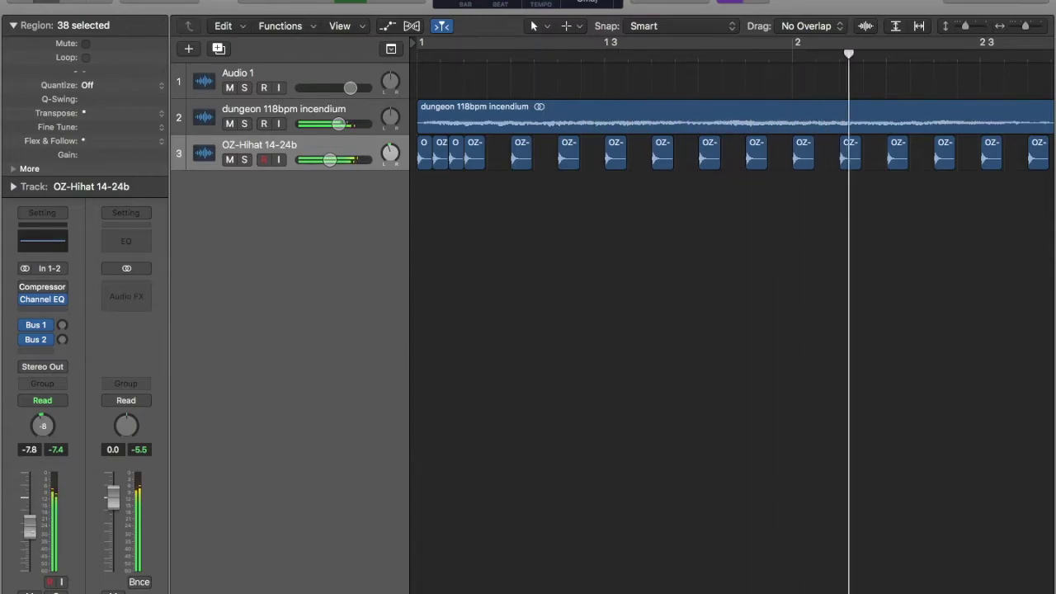
pyautogui.scroll(-5, 621, 314)
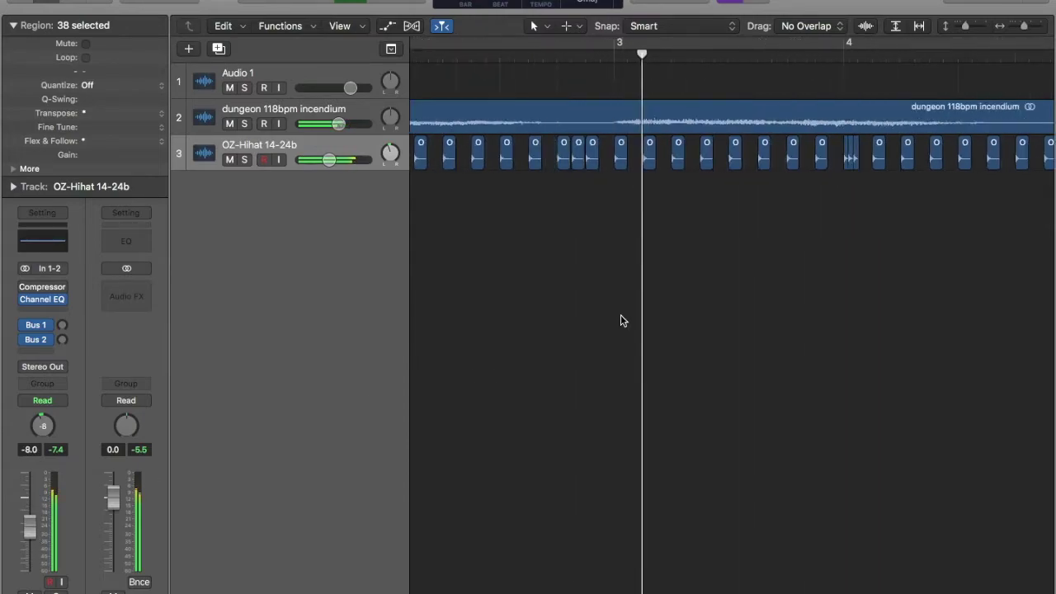
pyautogui.scroll(1, 620, 315)
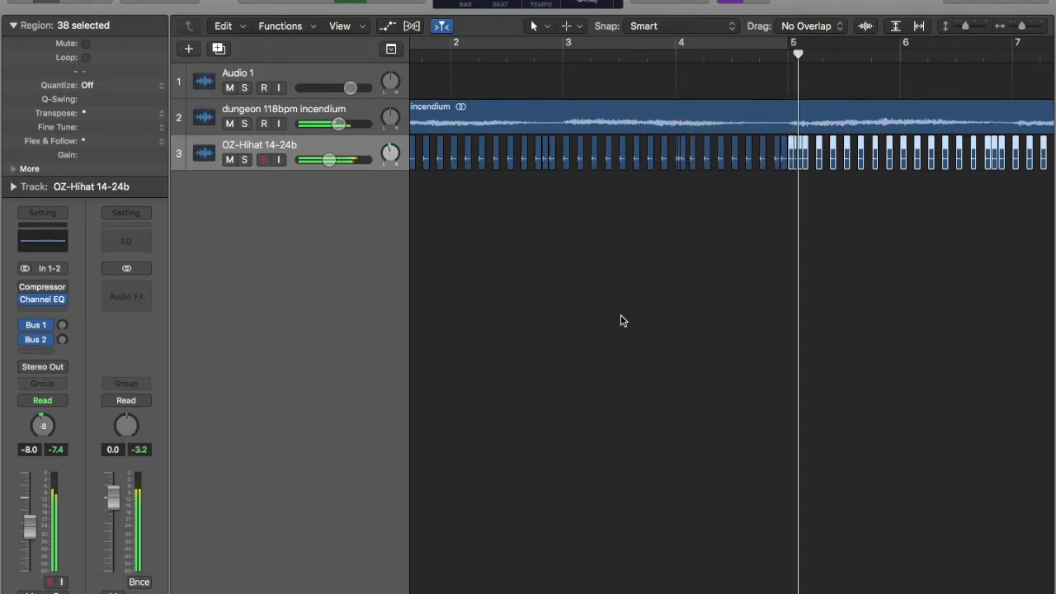
pyautogui.press('space')
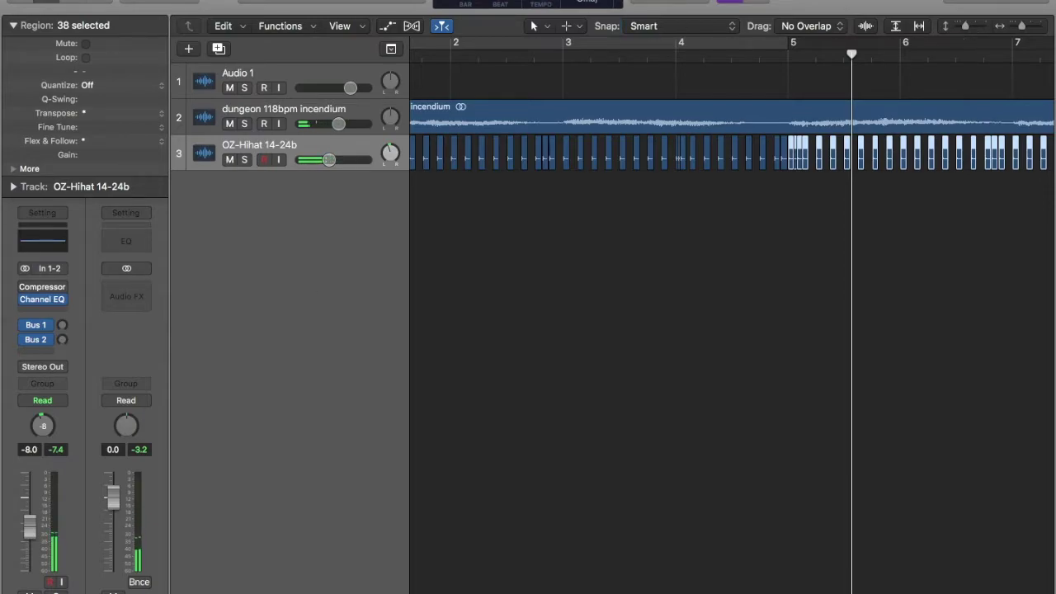
# Reopen the file browser and add KP Clap (Whippa)-24b.wav from the Koncept-P kit's Claps folder on a new track at beat 3 of bar 1
pyautogui.press('o')
pyautogui.press('o')
pyautogui.press('f')
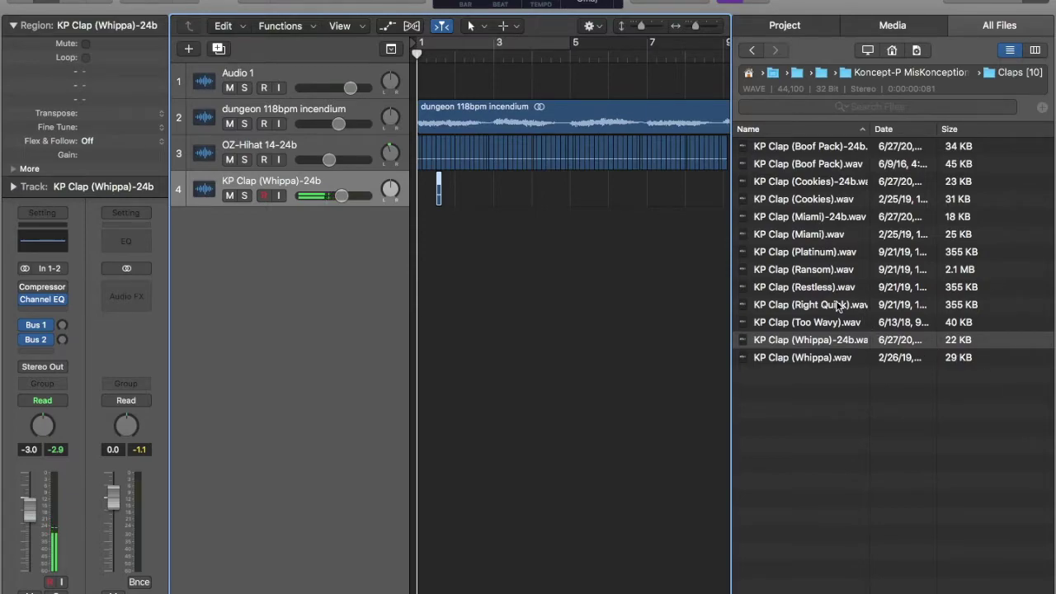
pyautogui.click(752, 51)
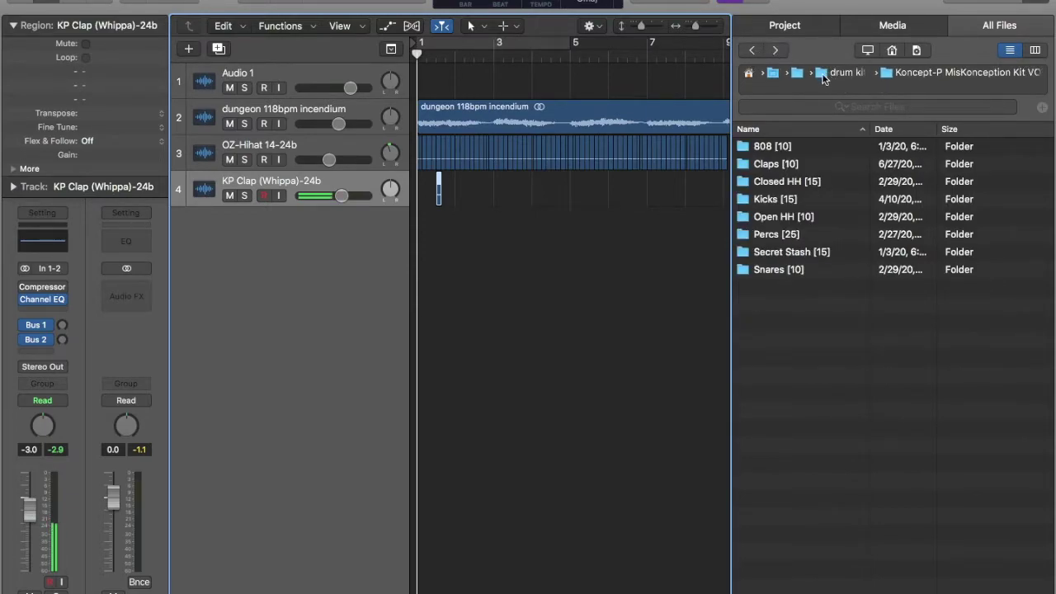
pyautogui.click(784, 52)
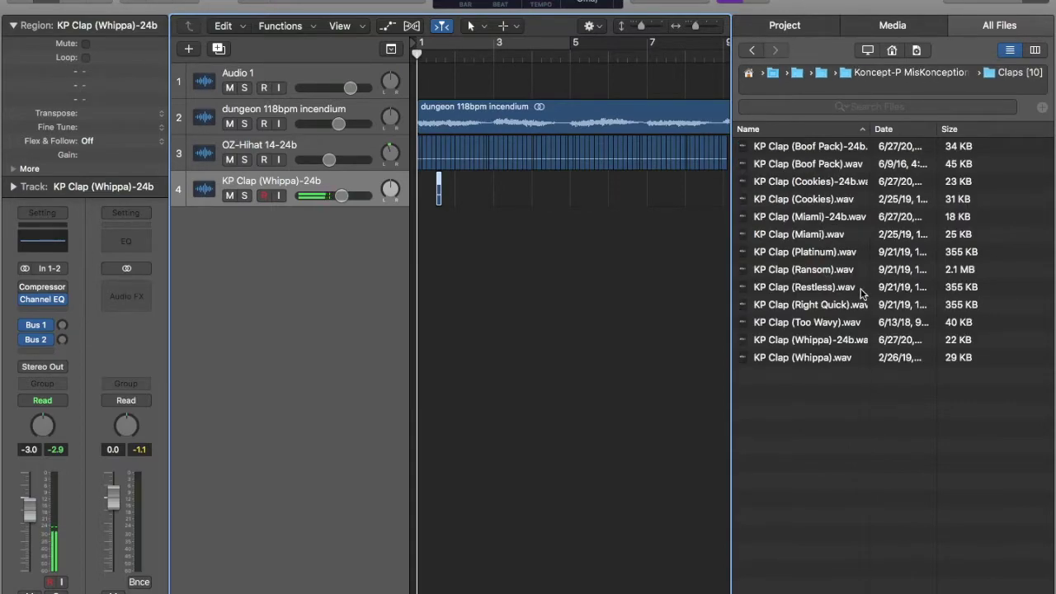
pyautogui.click(827, 339)
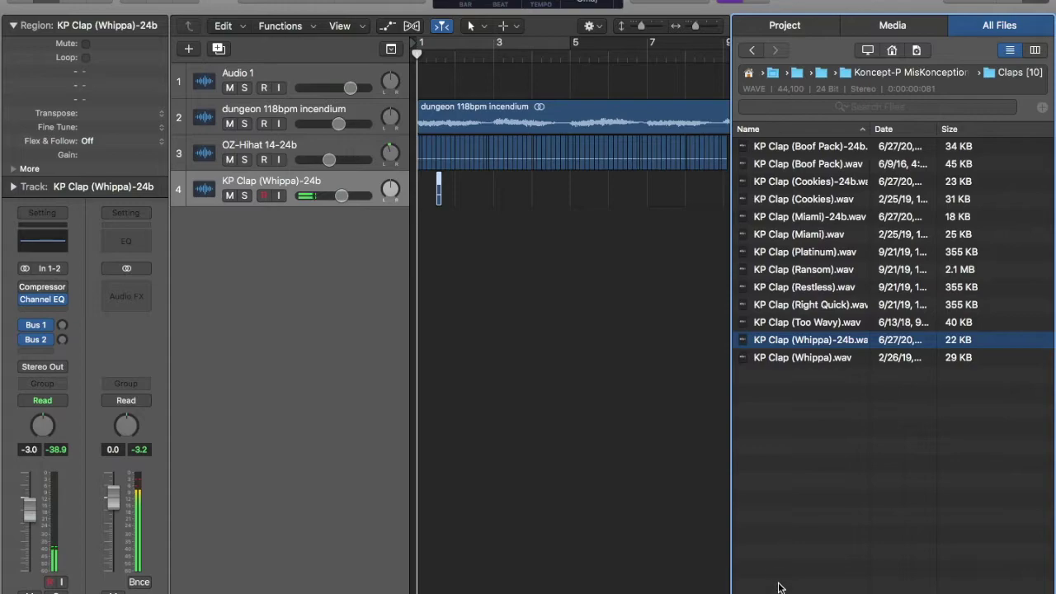
# Return the playhead to the start, solo the KP Clap (Whippa) track, and play it back
pyautogui.click(357, 186)
pyautogui.moveTo(499, 53); pyautogui.dragTo(475, 51)
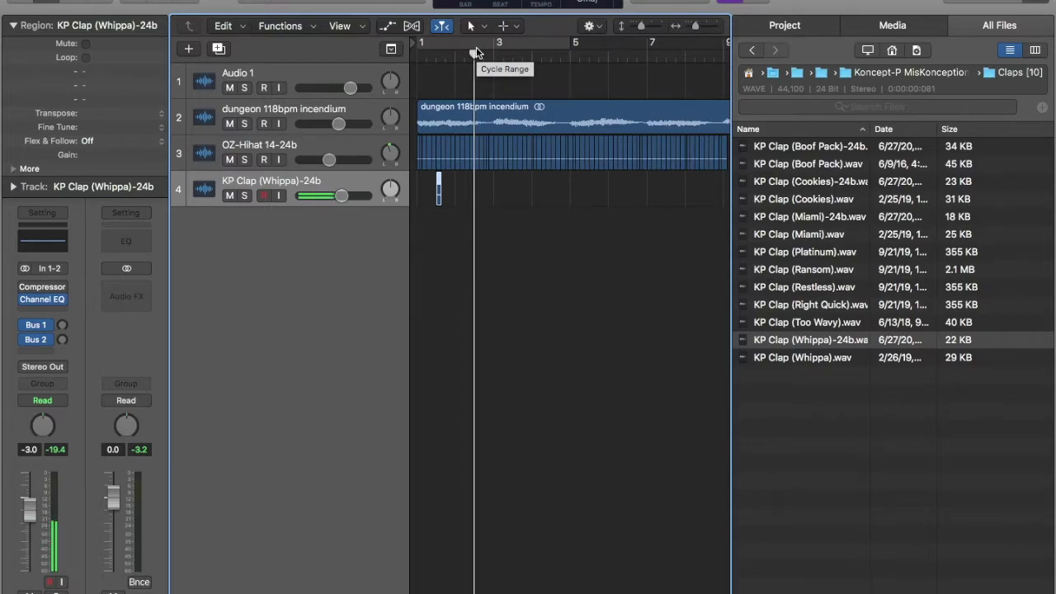
pyautogui.press('Return')
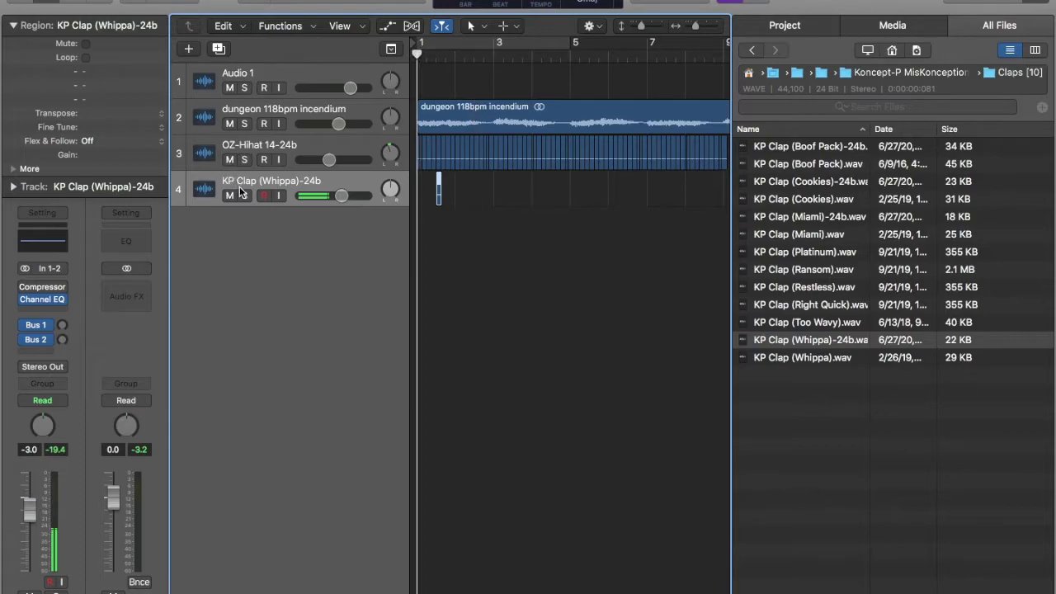
pyautogui.click(244, 194)
pyautogui.press('space')
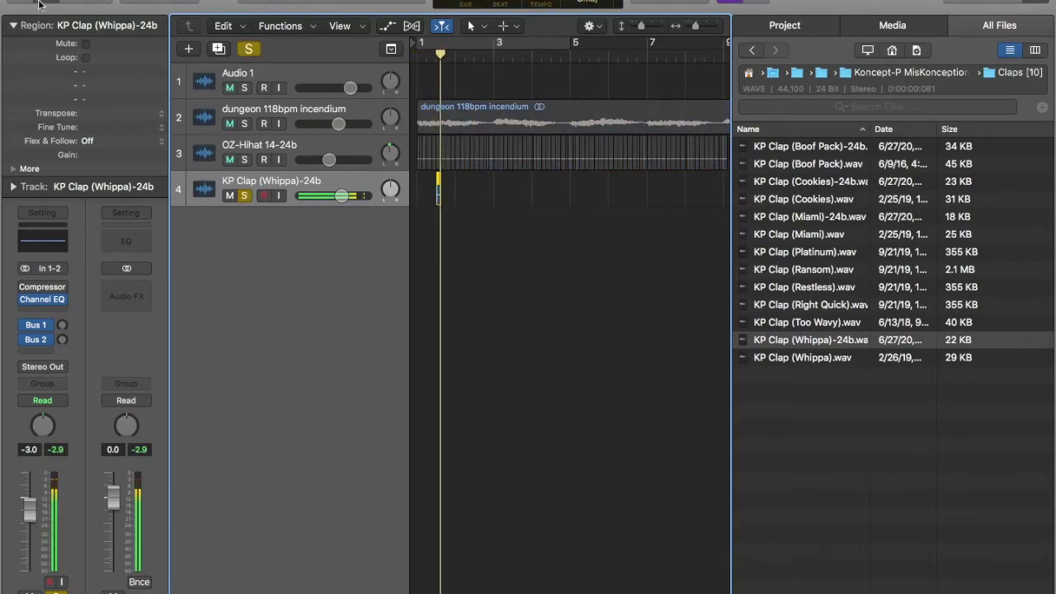
# Try transposing the clap hit to -2 and play it back soloed
pyautogui.doubleClick(97, 115)
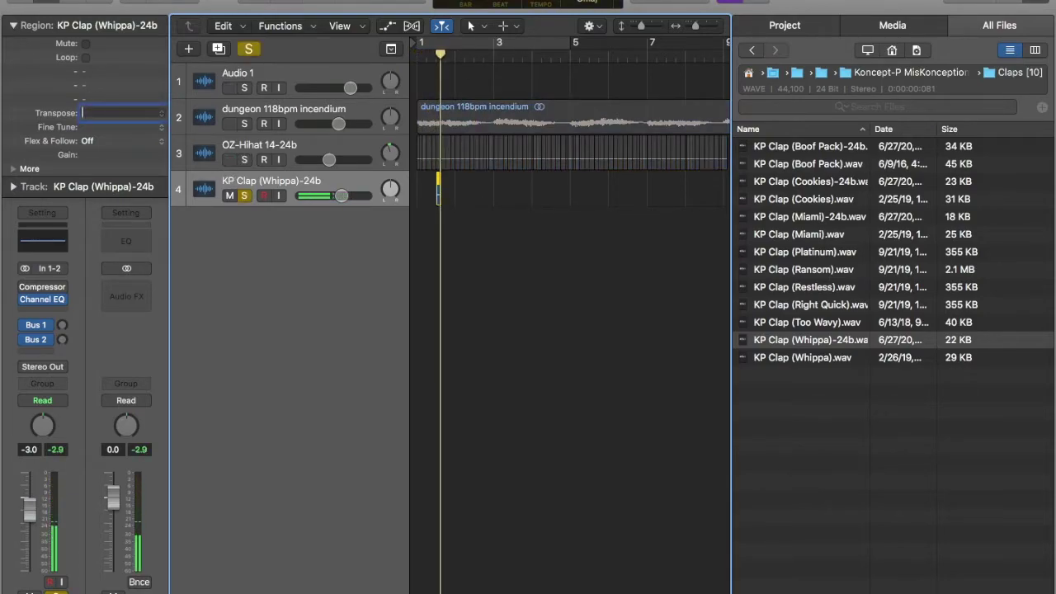
pyautogui.write('-2')
pyautogui.press('Return')
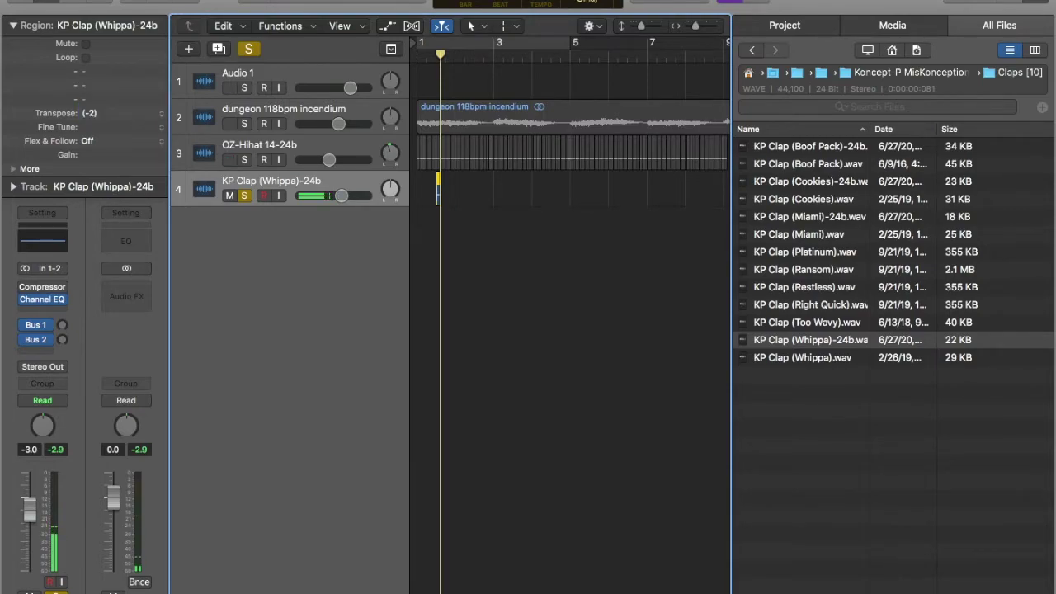
pyautogui.click(421, 52)
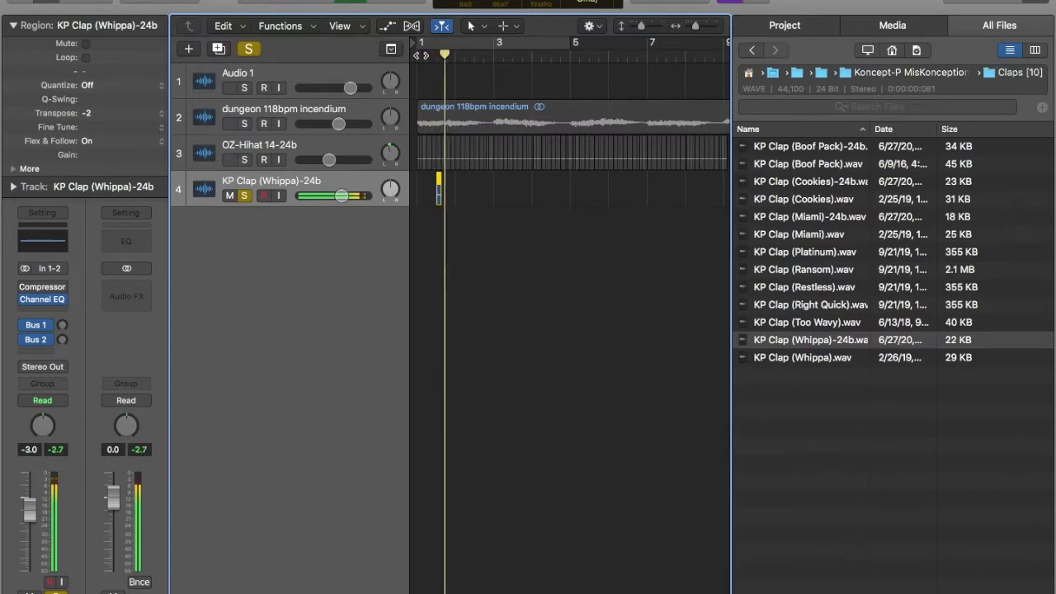
# Try transposing the clap hit to -1, listen to it soloed, and unsolo the track to hear it with the beat
pyautogui.doubleClick(96, 115)
pyautogui.write('-')
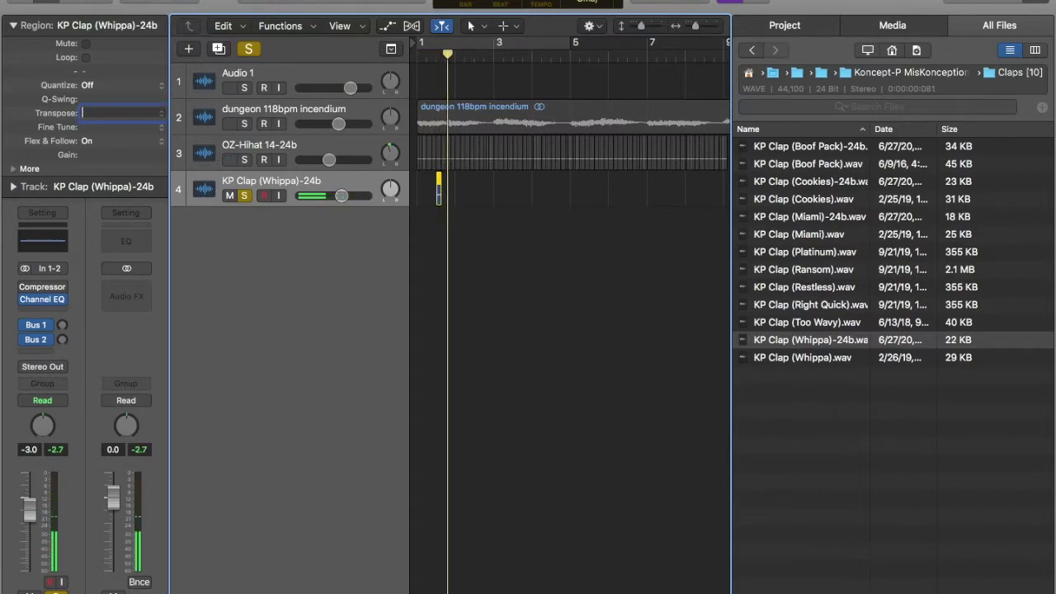
pyautogui.write('1')
pyautogui.press('Return')
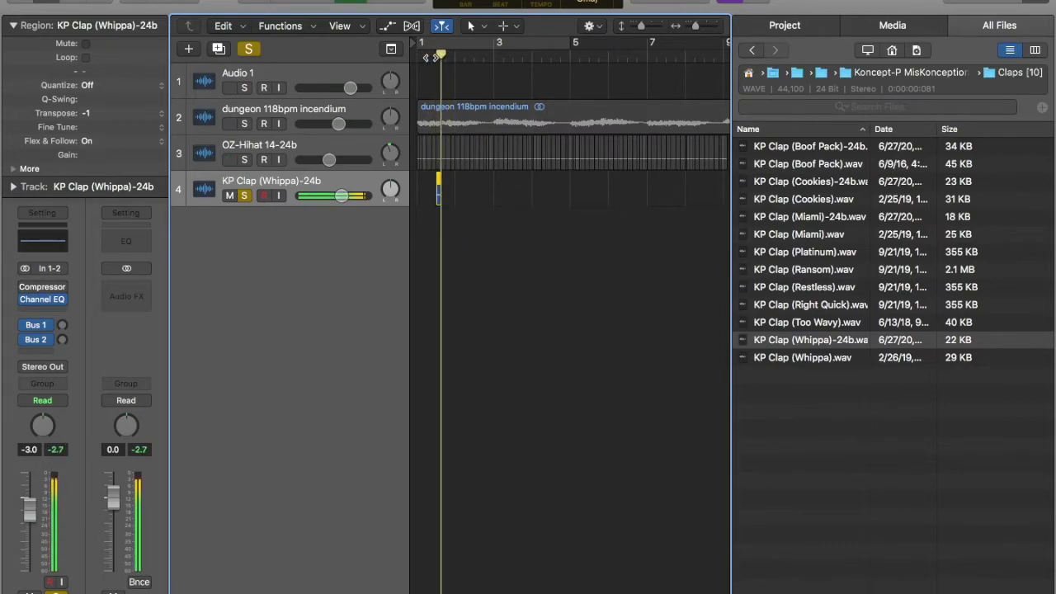
pyautogui.click(245, 195)
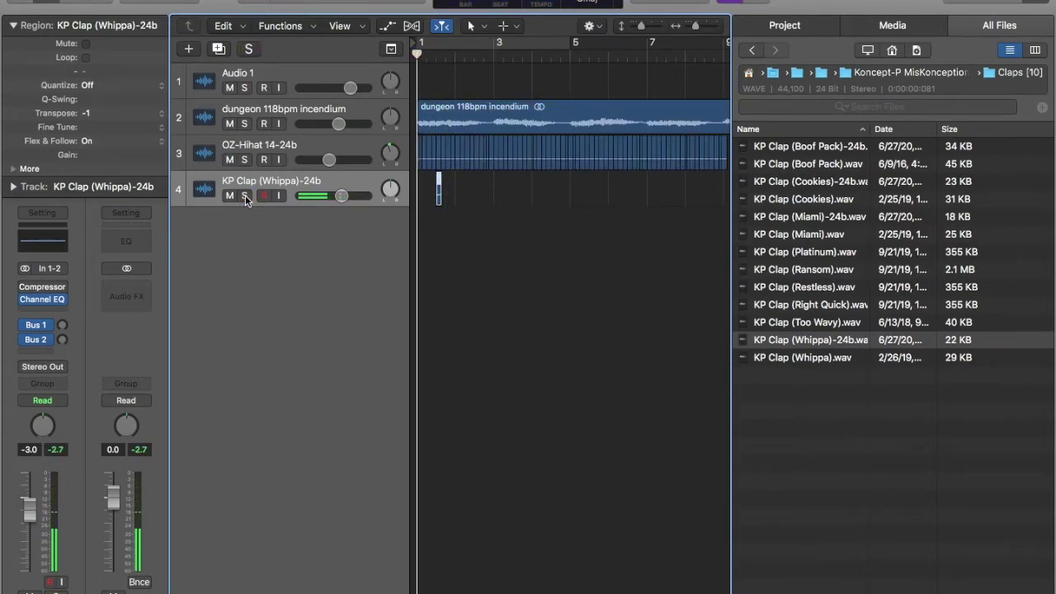
pyautogui.press('space')
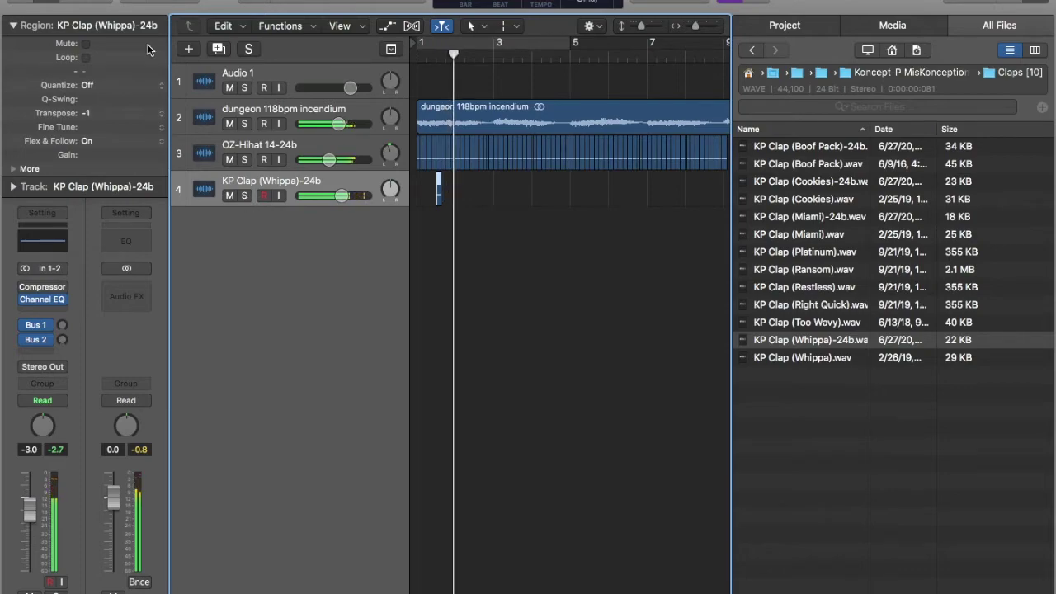
# Transpose the clap hit to +1 and play back the beat
pyautogui.doubleClick(104, 113)
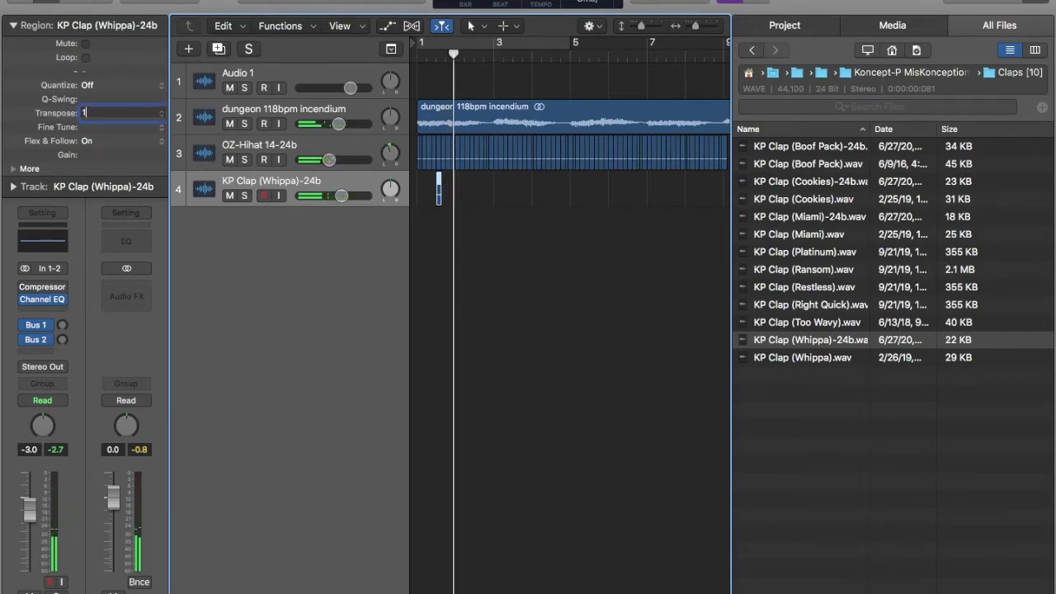
pyautogui.write('1')
pyautogui.press('Return')
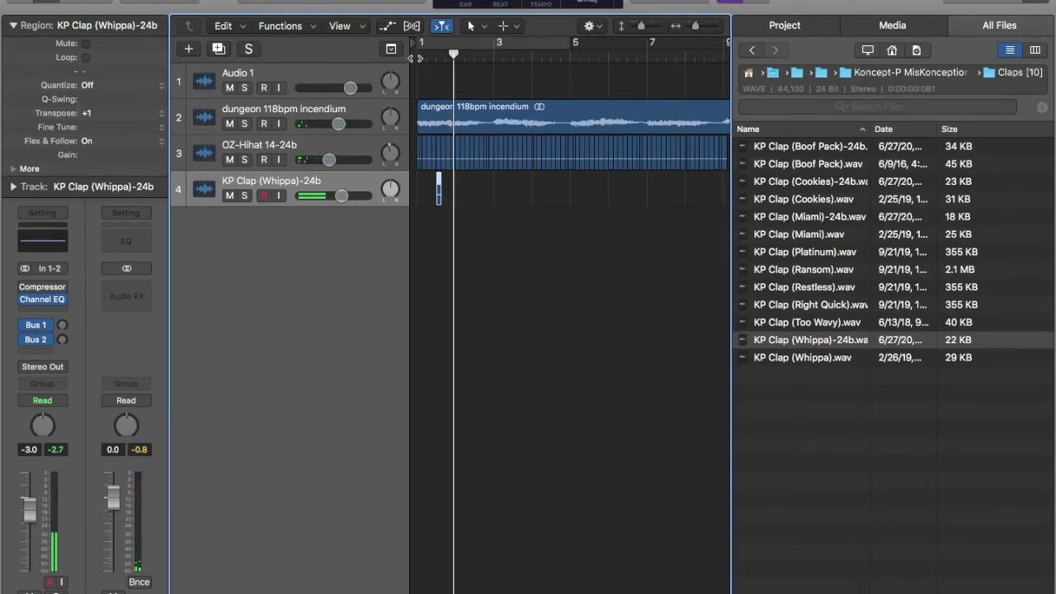
pyautogui.press('space')
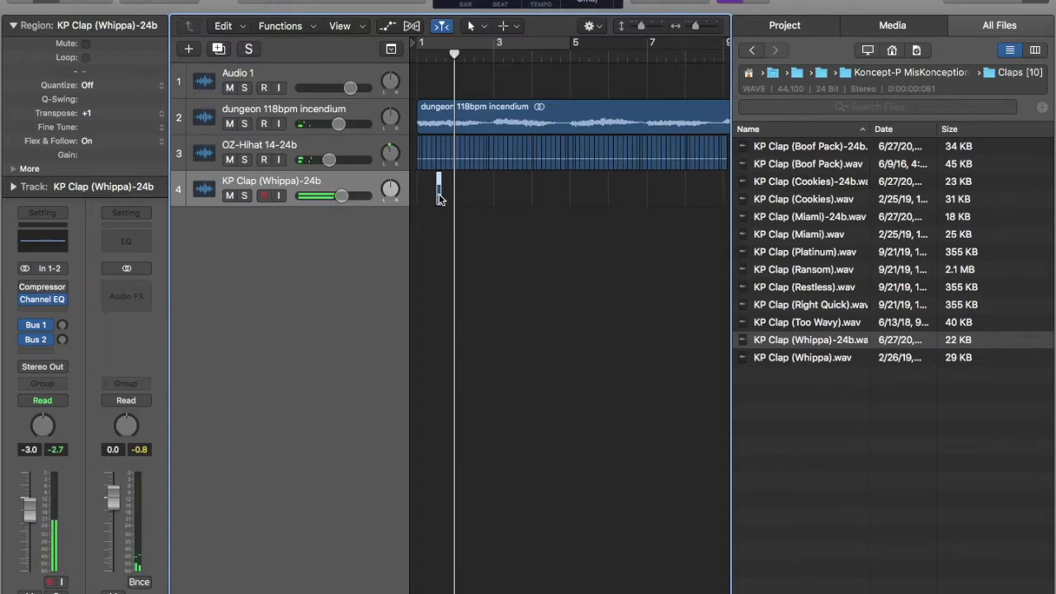
# Copy the clap hit to beat 3 of every bar from bar 2 through bar 8
pyautogui.click(475, 57)
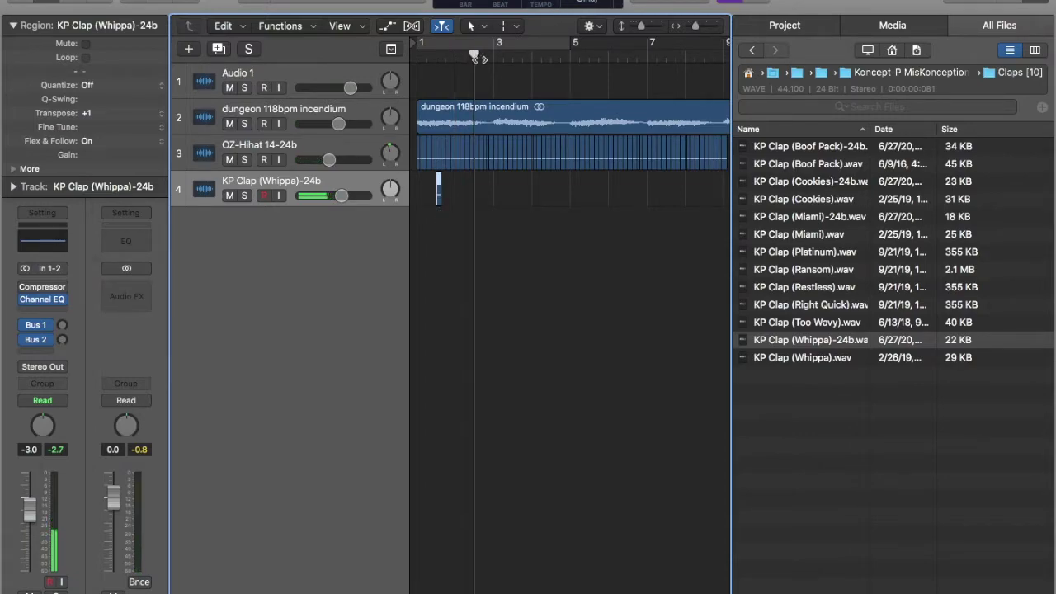
pyautogui.press('super+v')
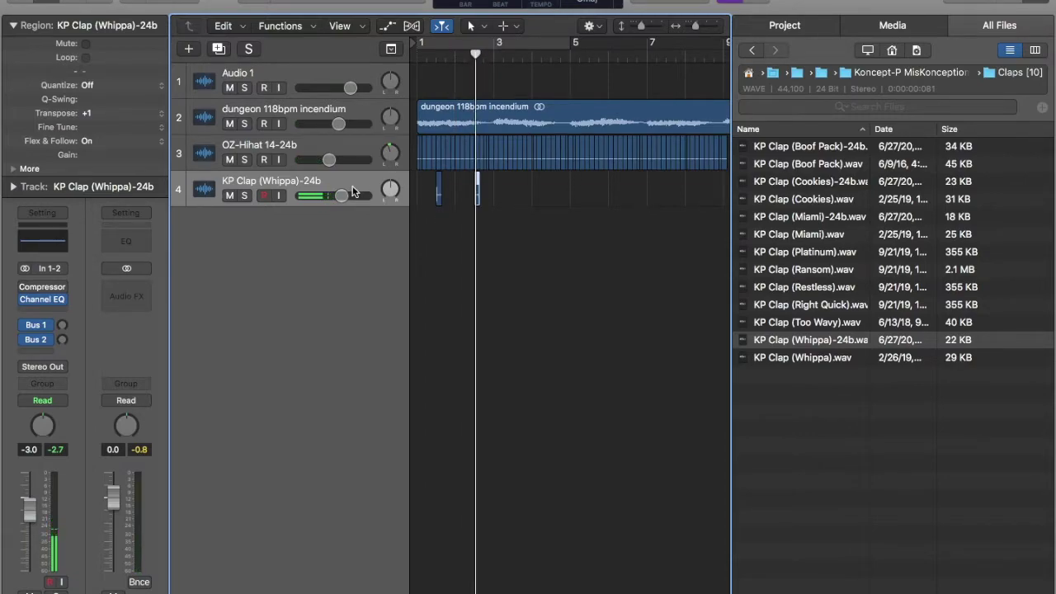
pyautogui.press('.')
pyautogui.click(334, 179)
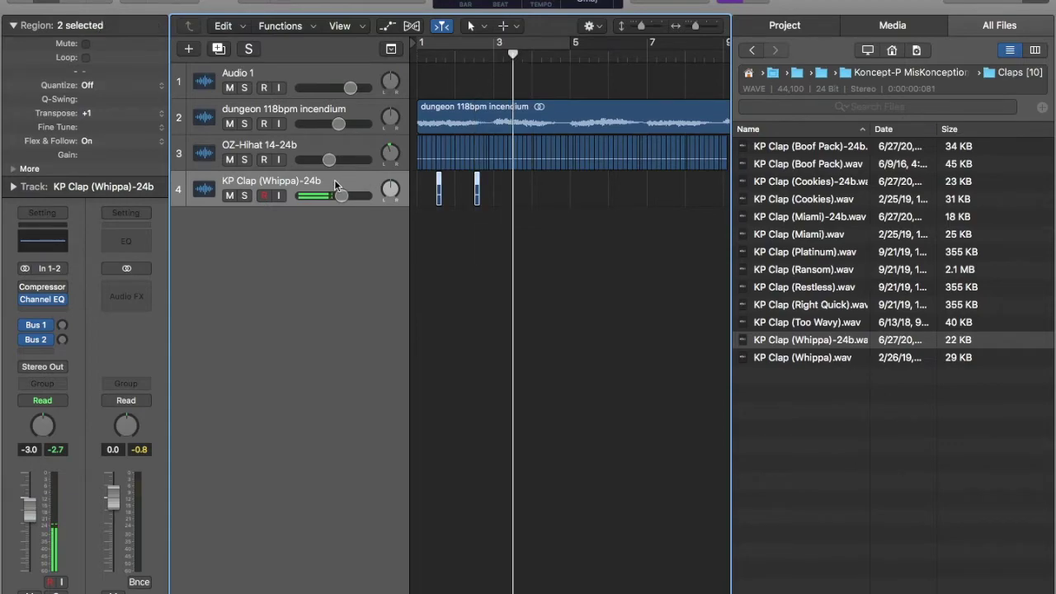
pyautogui.press('super+v')
pyautogui.press('.')
pyautogui.click(339, 180)
pyautogui.click(324, 1)
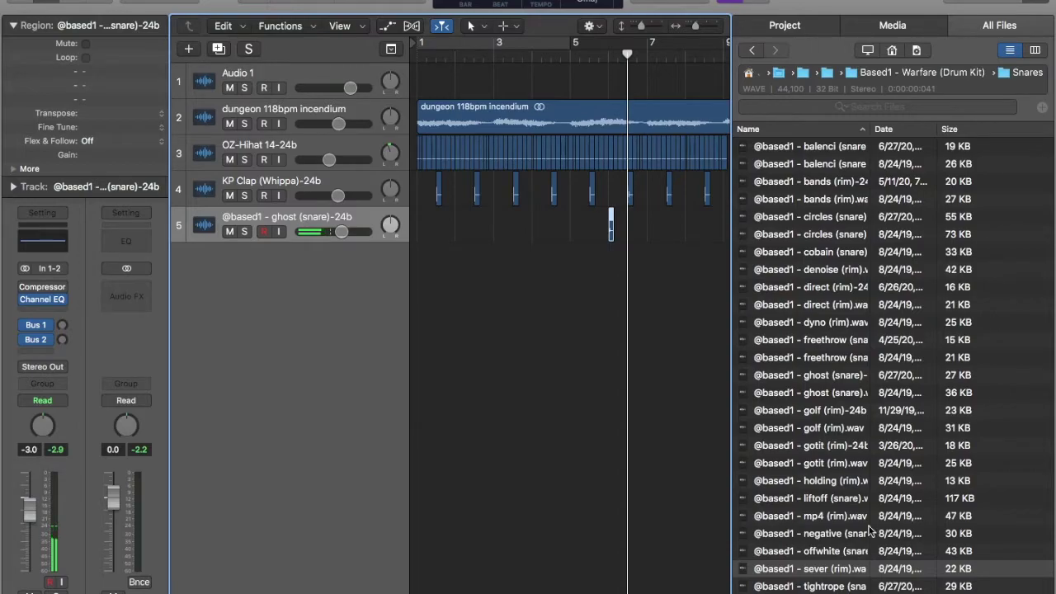
# Preview the ghost snare sample, move its hit from bar 6 to beat 4 of bar 4, and close the file browser
pyautogui.click(850, 379)
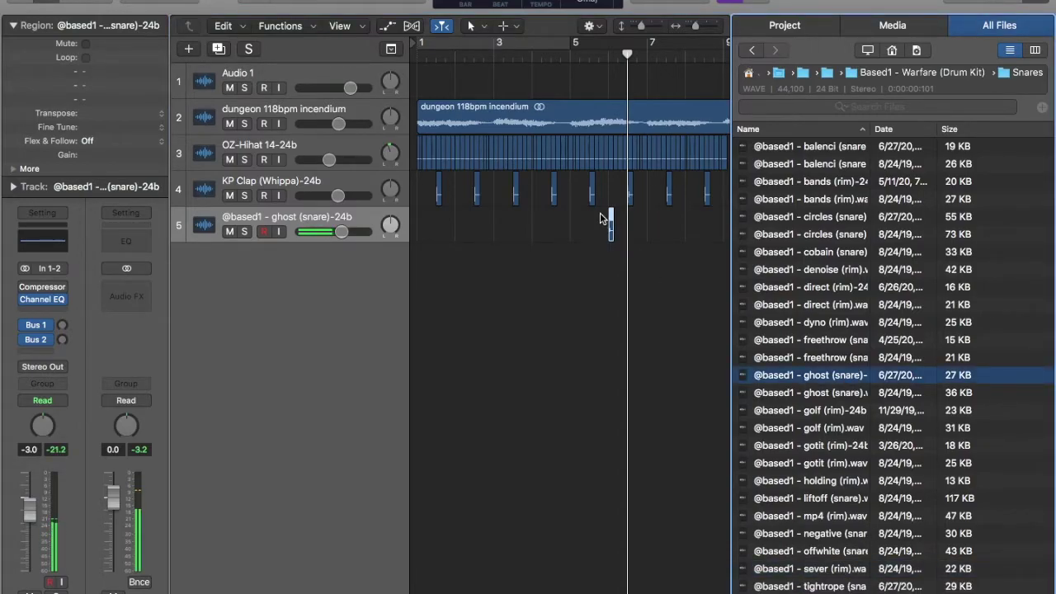
pyautogui.moveTo(611, 234); pyautogui.dragTo(566, 235)
pyautogui.click(544, 54)
pyautogui.click(543, 55)
pyautogui.click(542, 56)
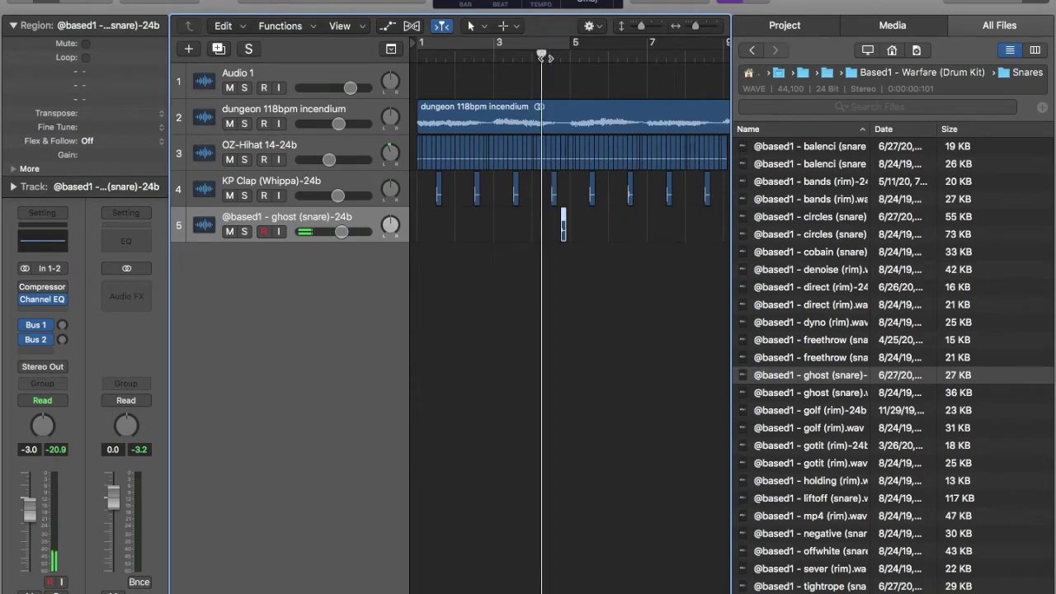
pyautogui.click(1037, 3)
# Play back the second half of bar 4 to check the timing of the ghost snare
pyautogui.press('super+Right')
pyautogui.press('super+Right')
pyautogui.press('super+Right')
pyautogui.press('super+Right')
pyautogui.press('super+Left')
pyautogui.press('super+Left')
pyautogui.press('super+Left')
pyautogui.press('super+Left')
pyautogui.press('super+Right')
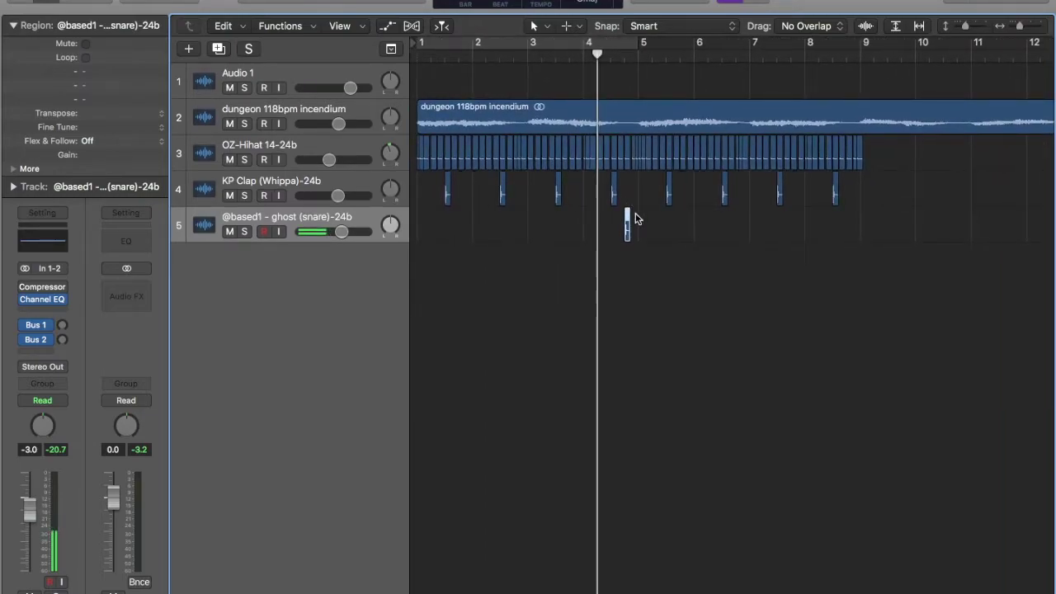
pyautogui.moveTo(605, 58); pyautogui.dragTo(607, 145)
pyautogui.press('space')
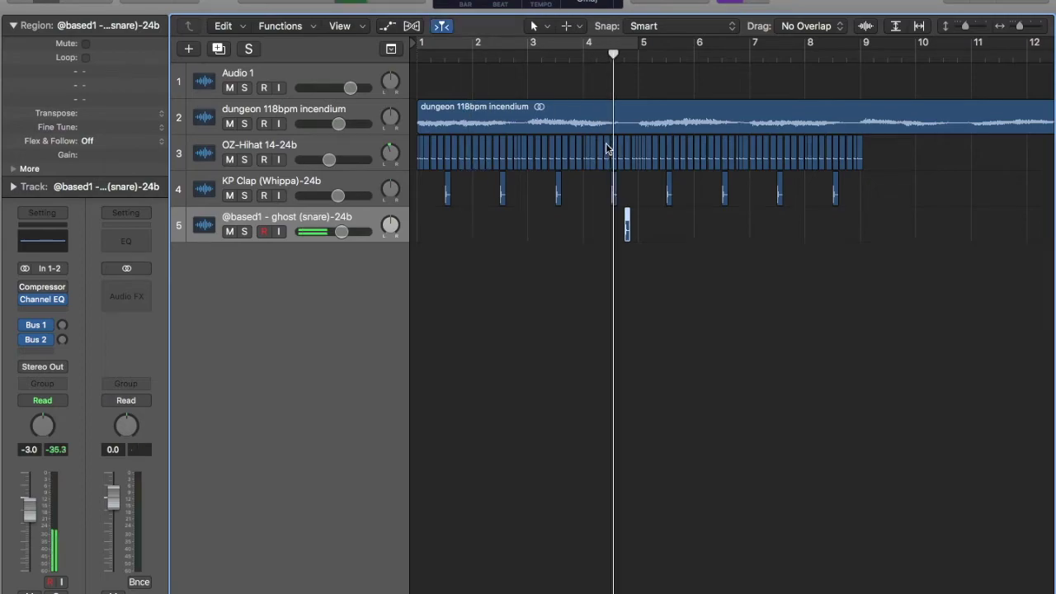
# Move the ghost snare hit to the last eighth note of bar 4
pyautogui.press('super+Right')
pyautogui.press('super+Right')
pyautogui.press('super+Right')
pyautogui.press('super+Right')
pyautogui.press('super+Left')
pyautogui.press('super+Left')
pyautogui.moveTo(629, 225); pyautogui.dragTo(652, 228)
pyautogui.press('super+Left')
pyautogui.press('super+Left')
pyautogui.press('super+Left')
pyautogui.press('super+Left')
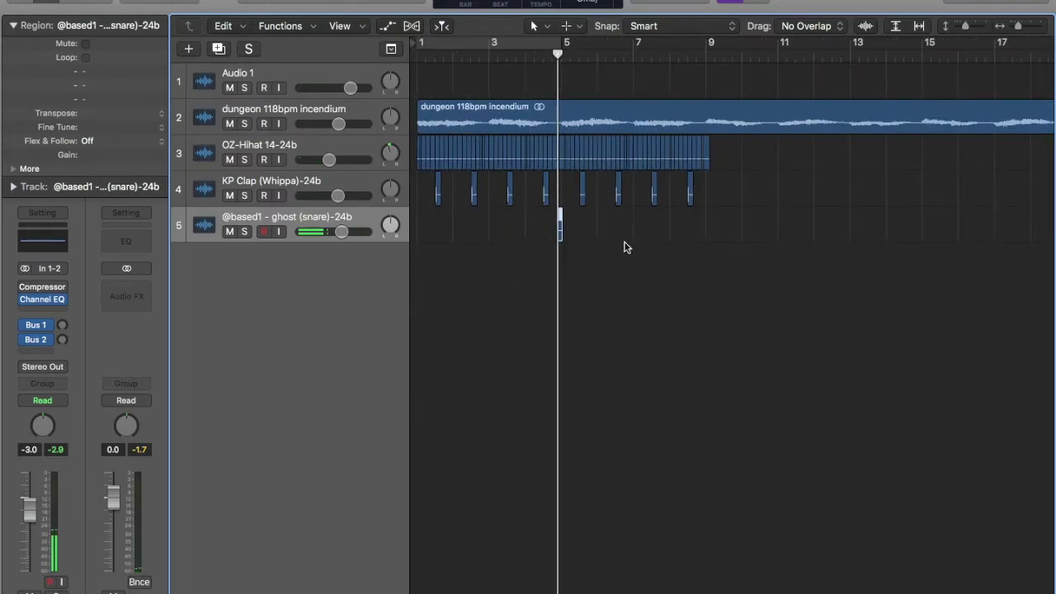
# Add a copy of the ghost snare hit on the last eighth note of bar 8
pyautogui.click(729, 57)
pyautogui.press('super+Right')
pyautogui.press('super+Right')
pyautogui.press('super+Right')
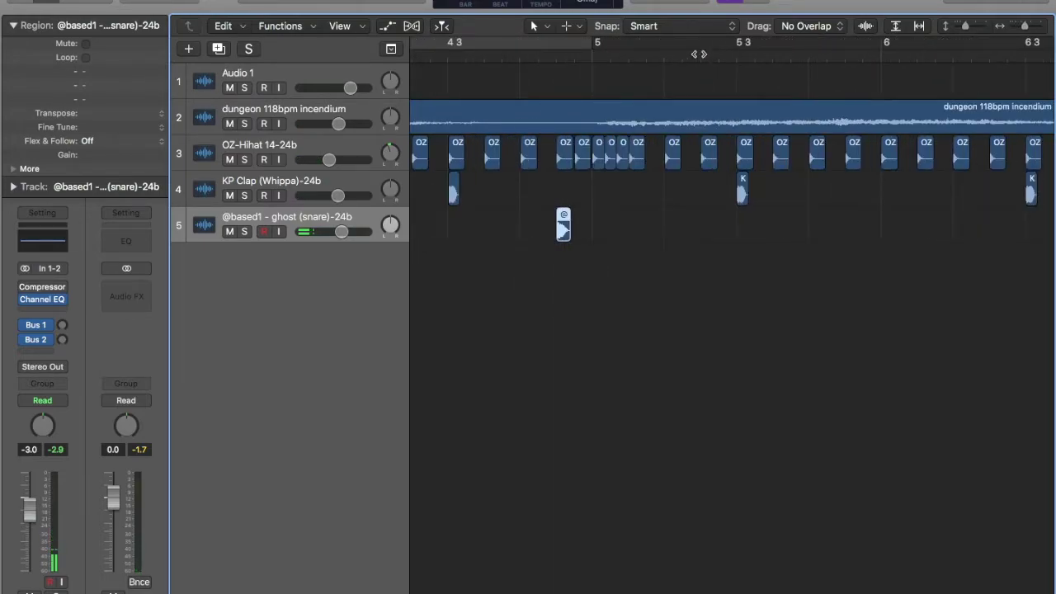
pyautogui.hscroll(5, 699, 53)
pyautogui.moveTo(839, 55); pyautogui.dragTo(929, 52)
pyautogui.press('r')
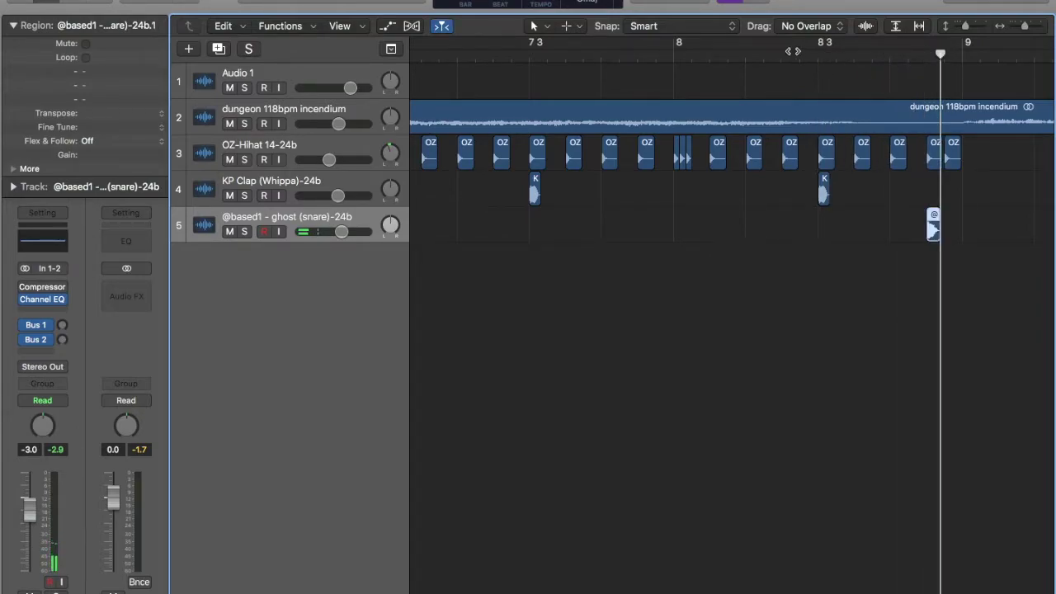
# Play the beat from the start and set the ghost snare track's volume to -5.3 dB
pyautogui.press('Return')
pyautogui.press('space')
pyautogui.scroll(-5, 702, 207)
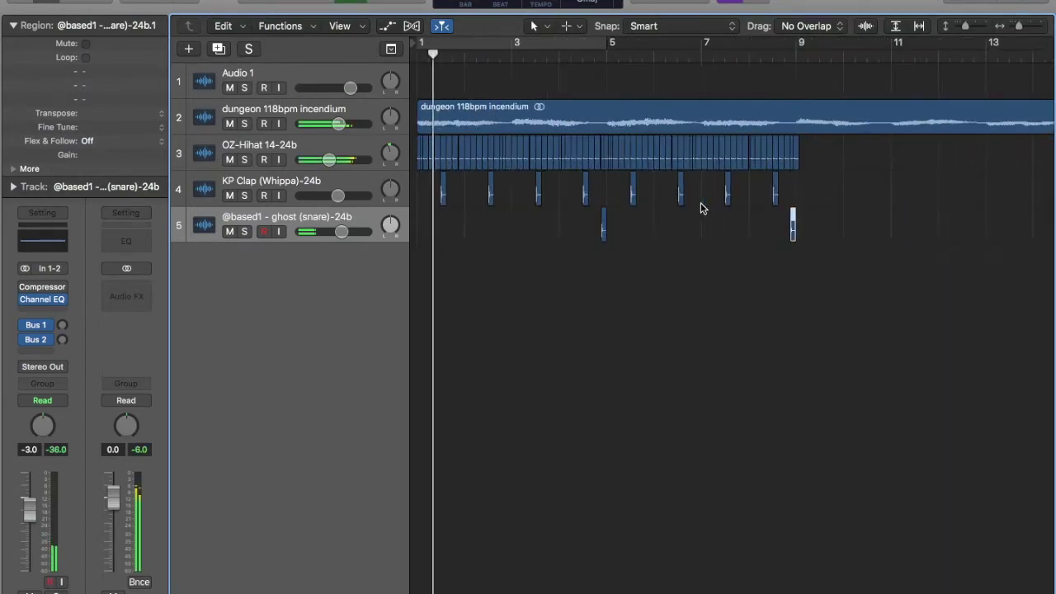
pyautogui.click(343, 227)
pyautogui.moveTo(31, 512); pyautogui.dragTo(31, 519)
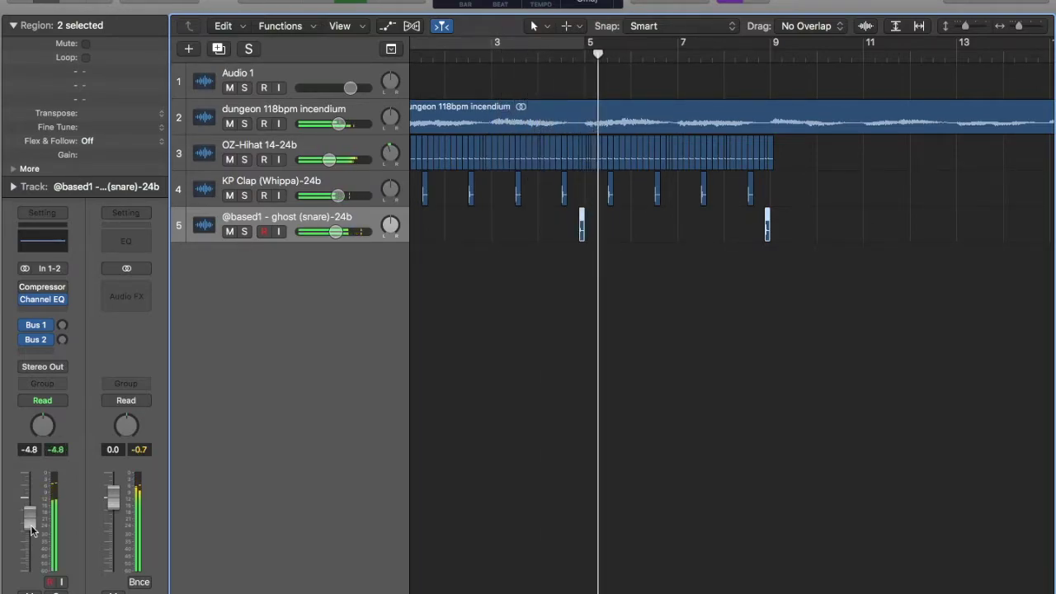
pyautogui.moveTo(30, 528); pyautogui.dragTo(31, 530)
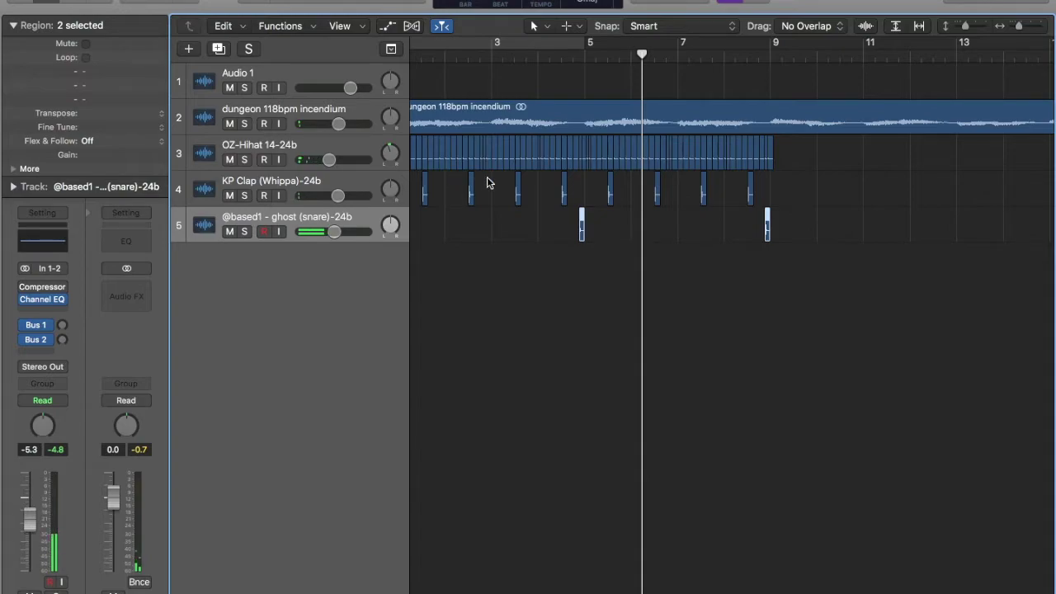
pyautogui.hscroll(-2, 500, 277)
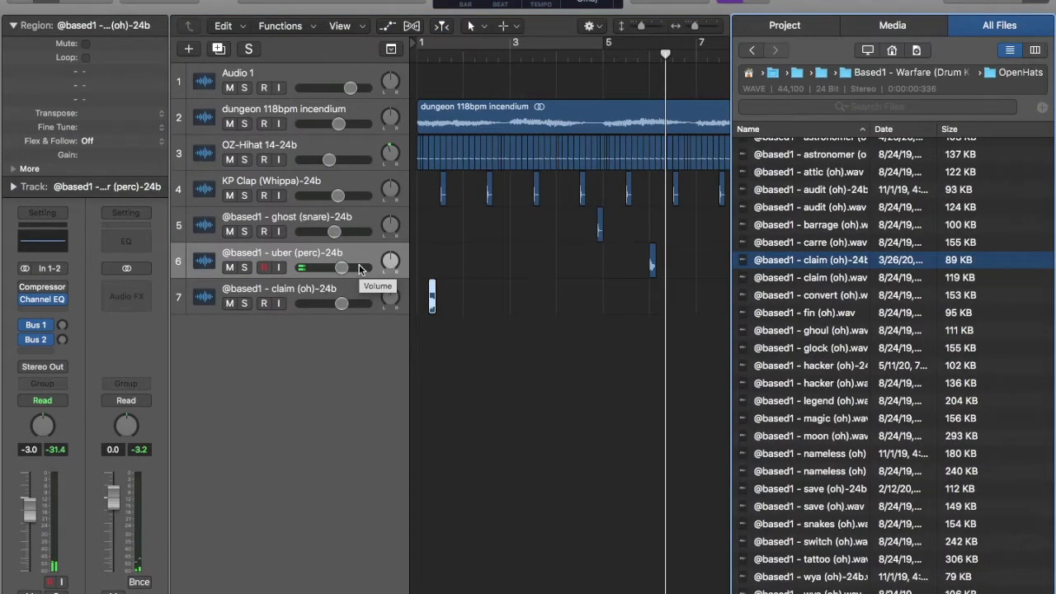
# Move the claim open-hat hit to the start of bar 1 and play it back
pyautogui.click(375, 284)
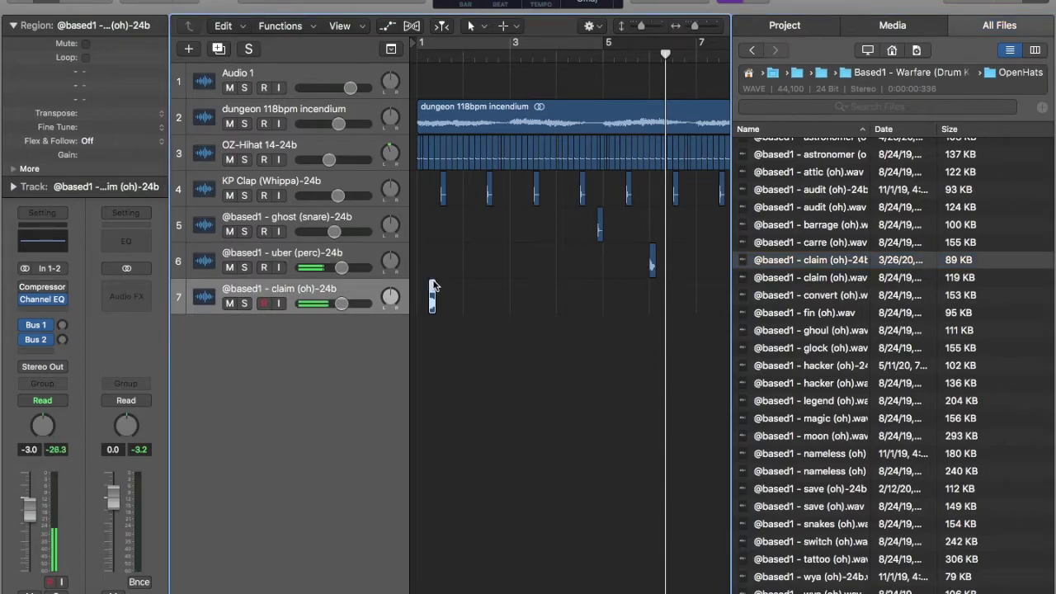
pyautogui.moveTo(433, 297); pyautogui.dragTo(420, 297)
pyautogui.click(418, 58)
pyautogui.press('space')
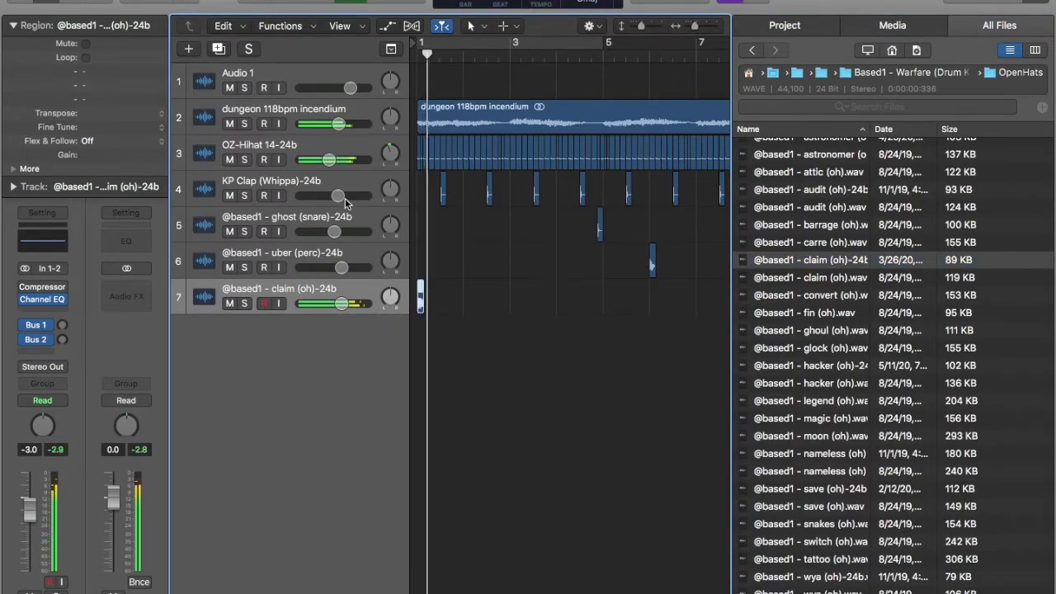
# Paste a copy of the open-hat hit at bar 5, audition its track soloed, and set it to -6.6 dB in the unsoloed mix
pyautogui.click(244, 304)
pyautogui.click(602, 57)
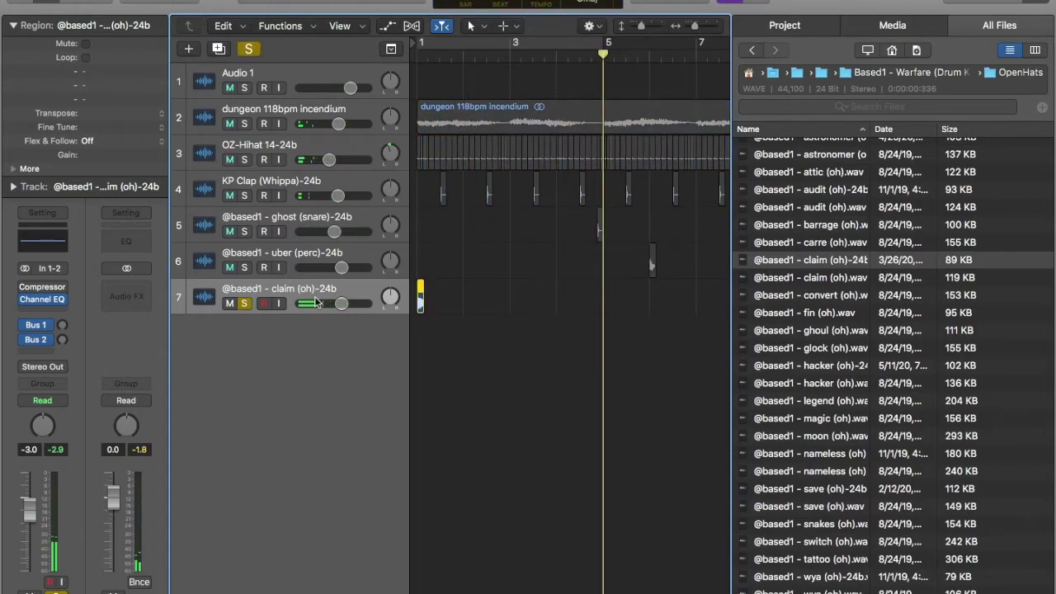
pyautogui.press('super+v')
pyautogui.press('Return')
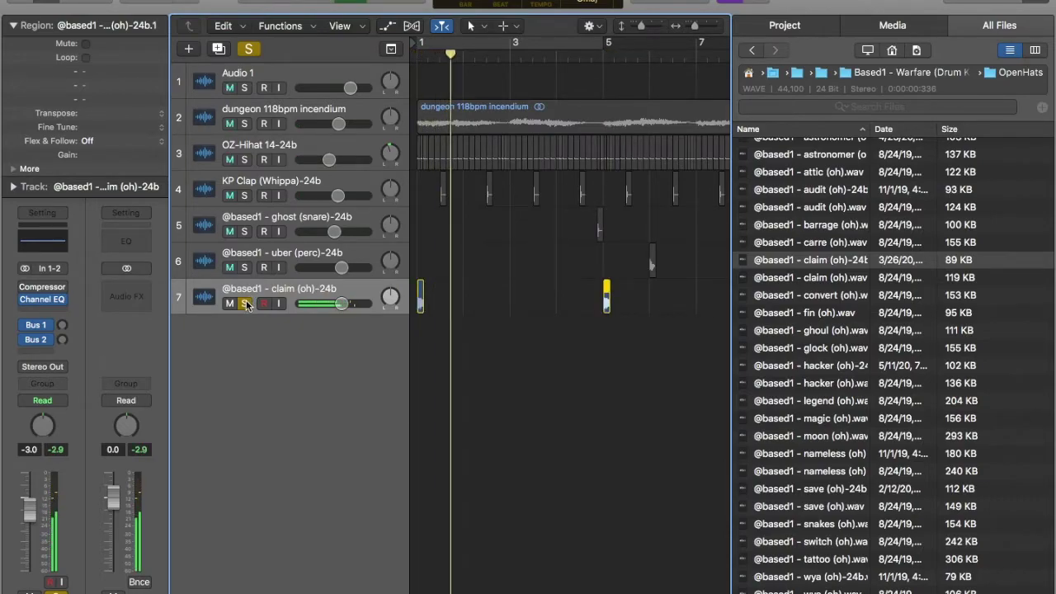
pyautogui.press('s')
pyautogui.moveTo(29, 519); pyautogui.dragTo(29, 528)
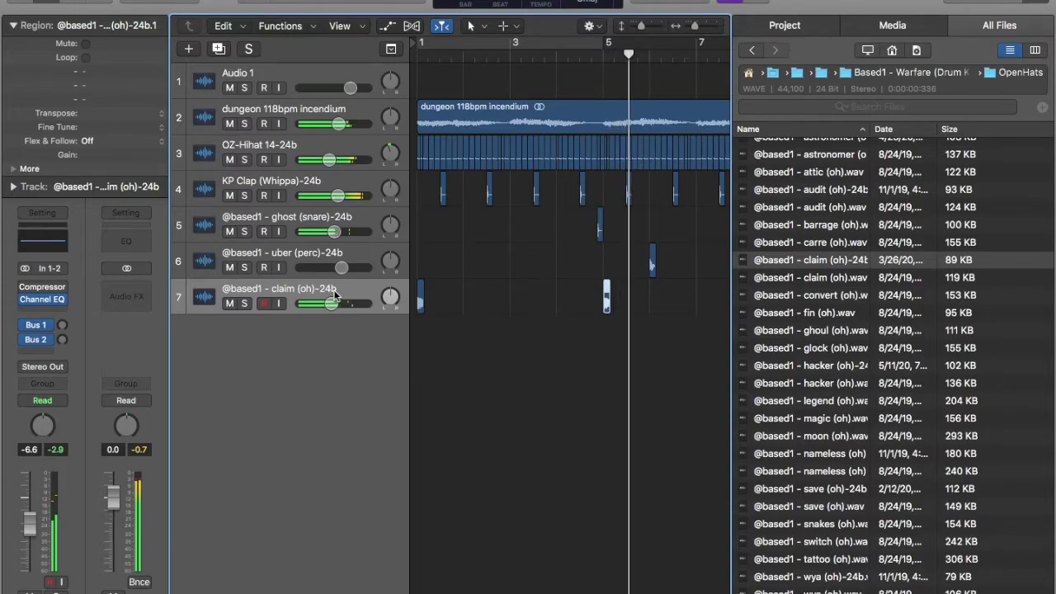
# Solo the uber perc track to hear its hit in bar 6 and close the file browser
pyautogui.click(247, 261)
pyautogui.click(245, 267)
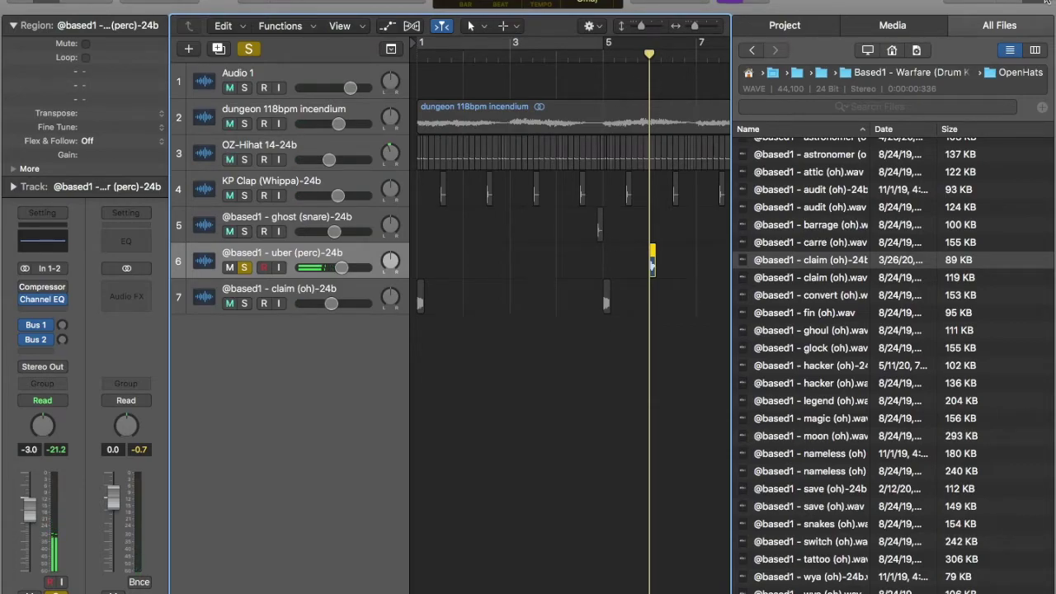
pyautogui.click(1041, 3)
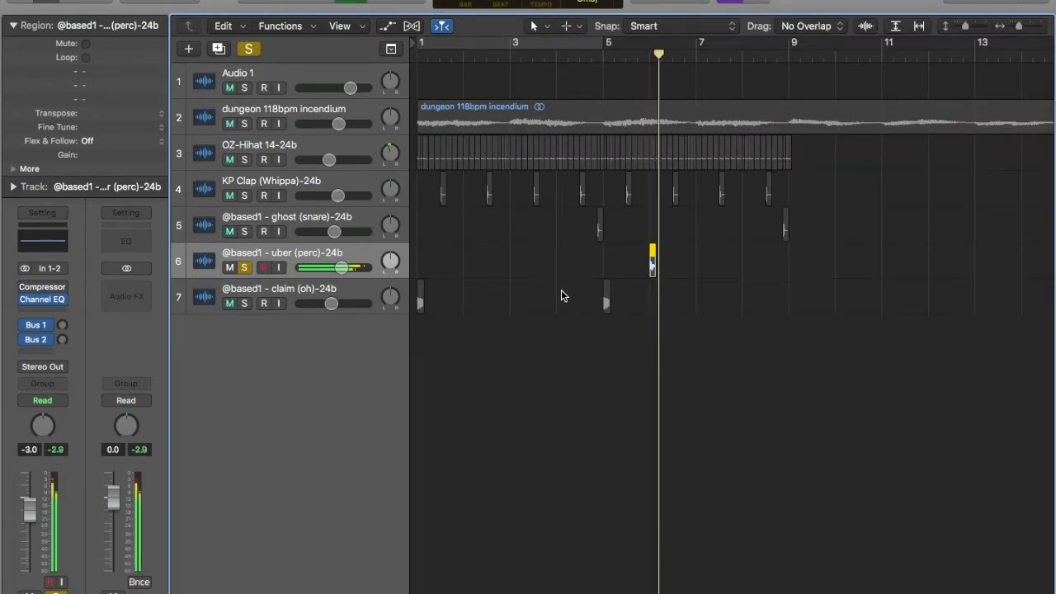
# Move the uber perc hit to halfway through beat 2 of bar 2, play it in the mix, and set its track volume to -9.4 dB
pyautogui.click(645, 58)
pyautogui.click(645, 58)
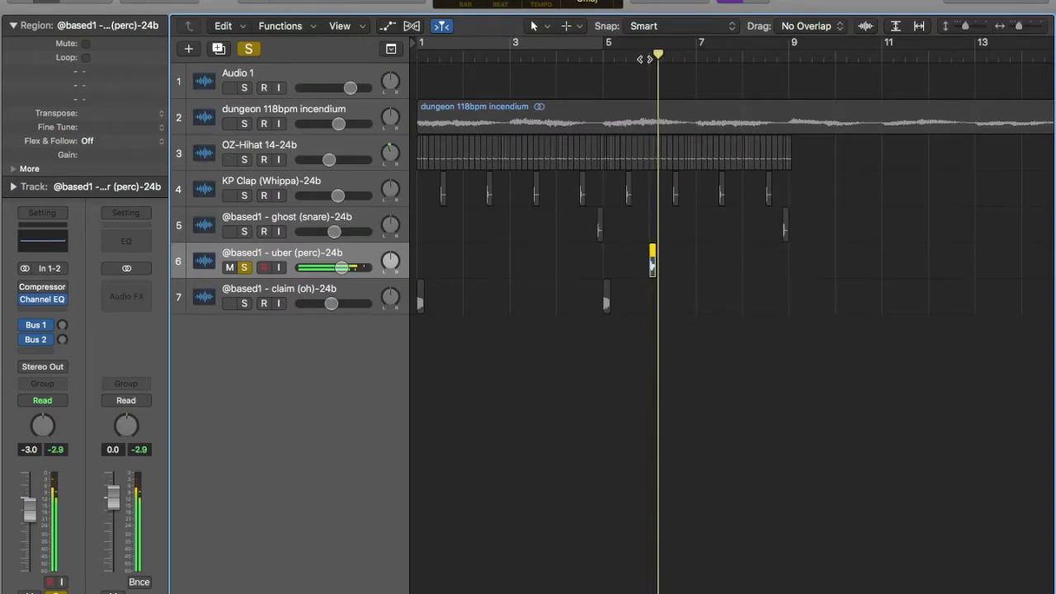
pyautogui.moveTo(653, 262); pyautogui.dragTo(476, 272)
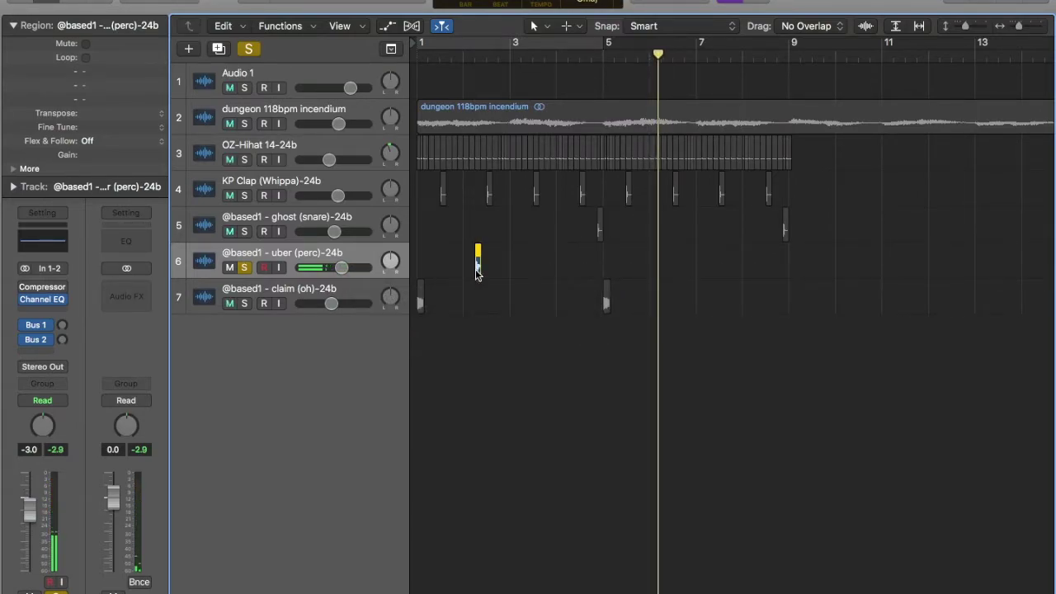
pyautogui.moveTo(477, 262)
pyautogui.mouseDown()
pyautogui.moveTo(493, 259)
pyautogui.moveTo(480, 259)
pyautogui.mouseUp()
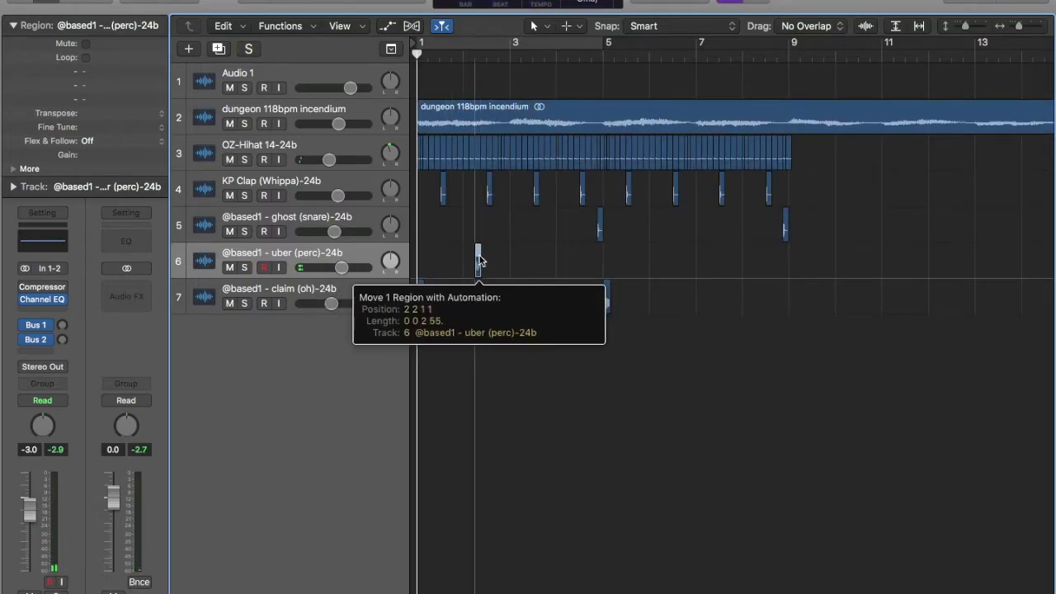
pyautogui.press('space')
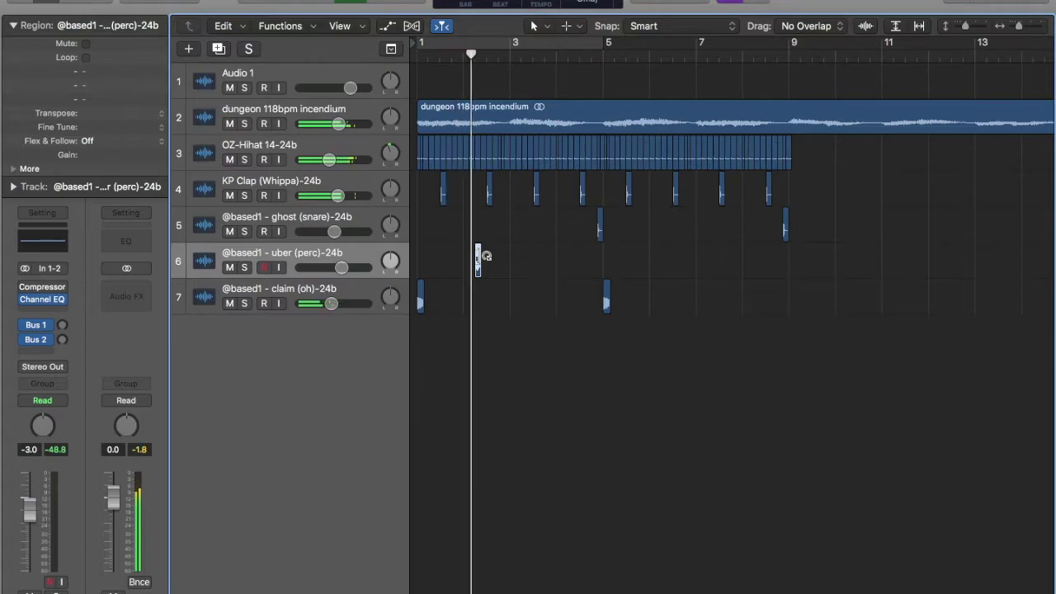
pyautogui.press('space')
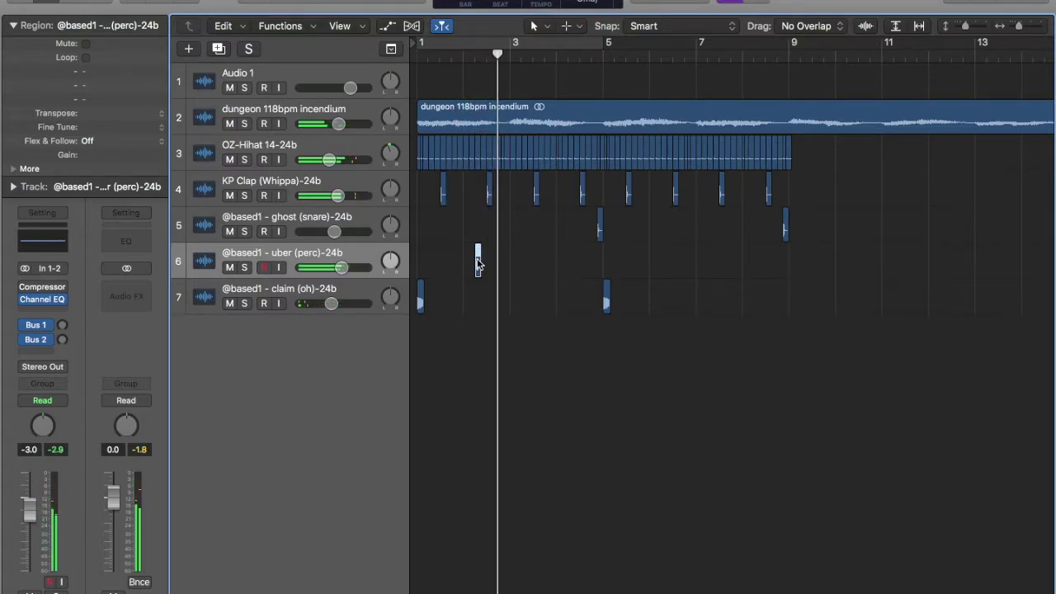
pyautogui.moveTo(481, 264); pyautogui.dragTo(484, 266)
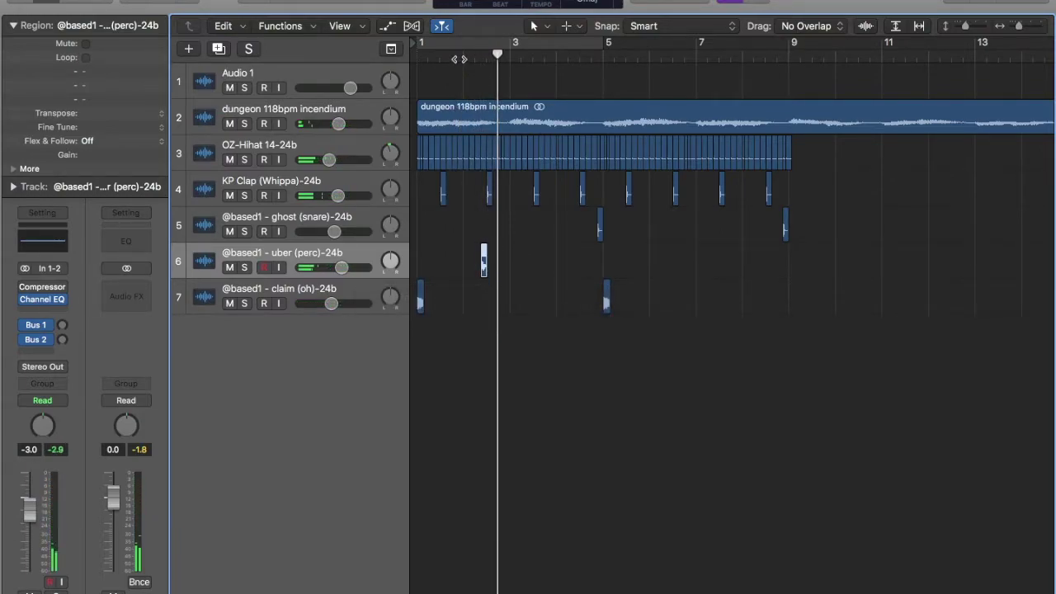
pyautogui.press('space')
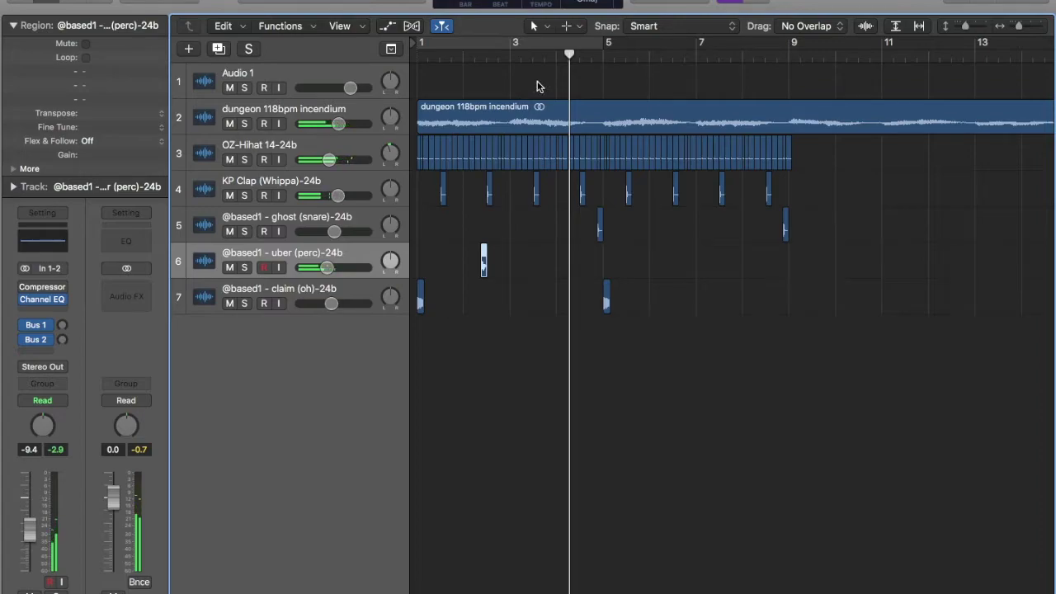
# Try a pasted copy of the uber perc hit in bar 4 during playback and remove the copy
pyautogui.moveTo(583, 55); pyautogui.dragTo(574, 54)
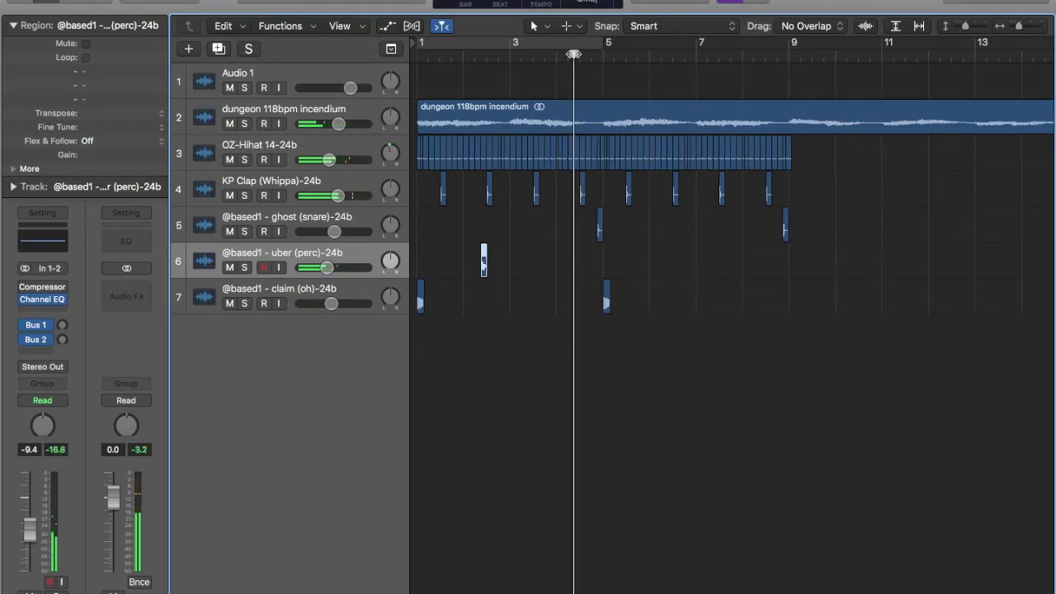
pyautogui.press('super+v')
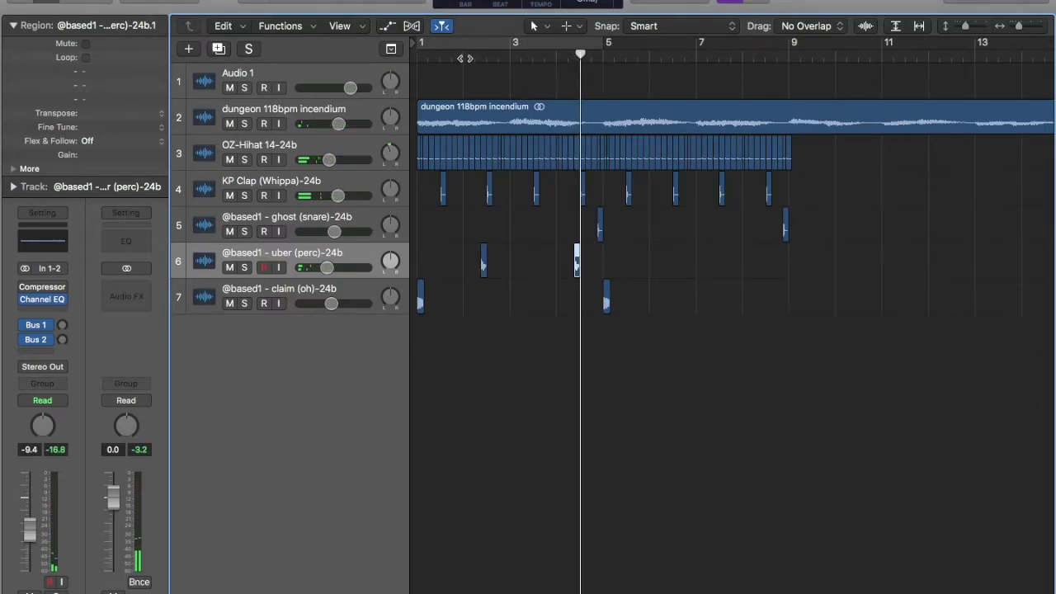
pyautogui.press('space')
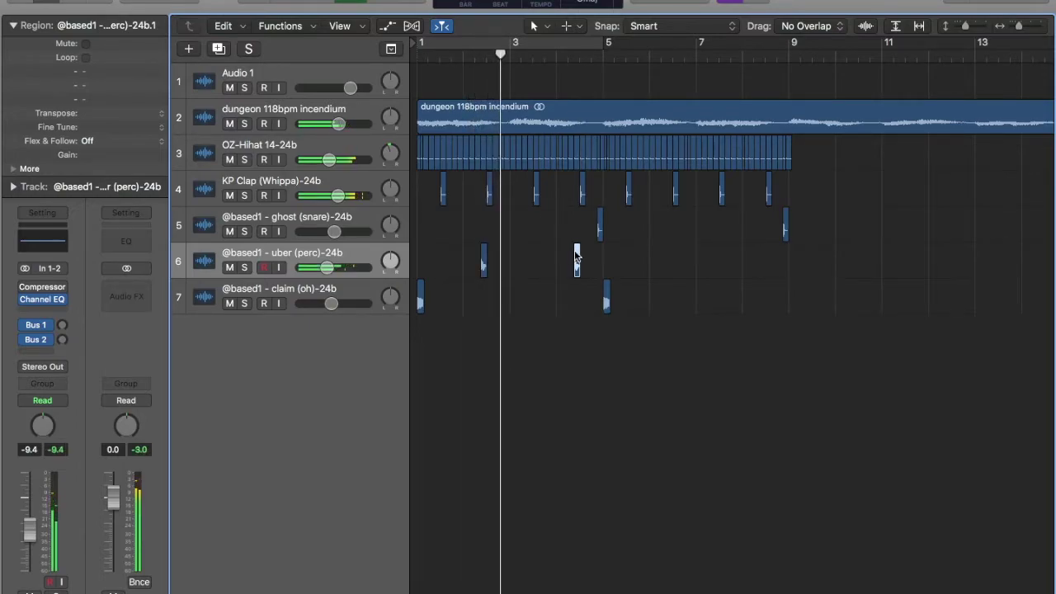
pyautogui.press('Delete')
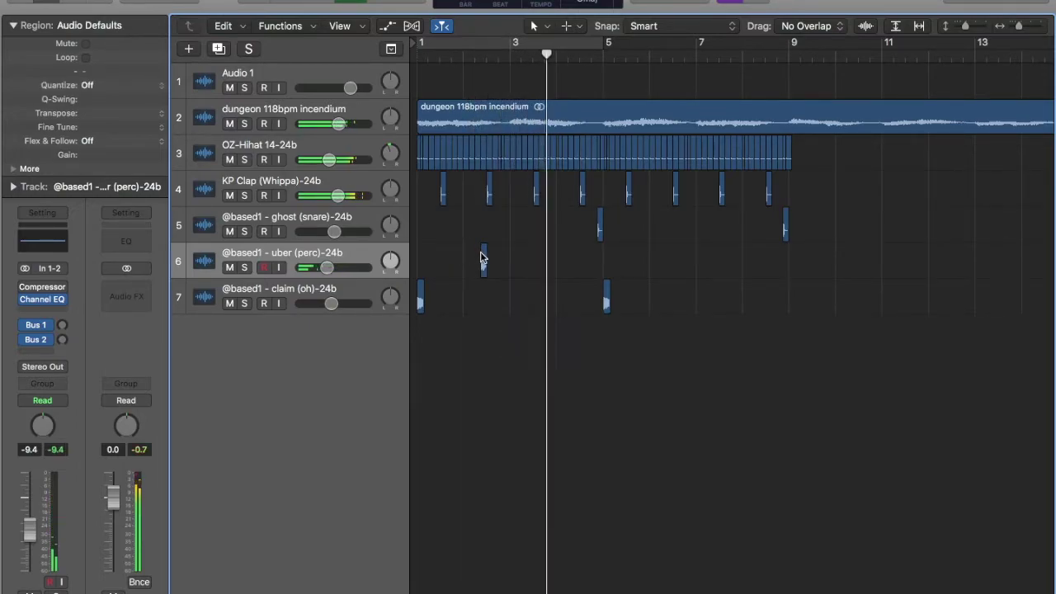
# Paste a copy of the bar 2 uber perc hit at the matching spot in bar 6 and return to the start
pyautogui.click(482, 258)
pyautogui.moveTo(685, 53); pyautogui.dragTo(667, 53)
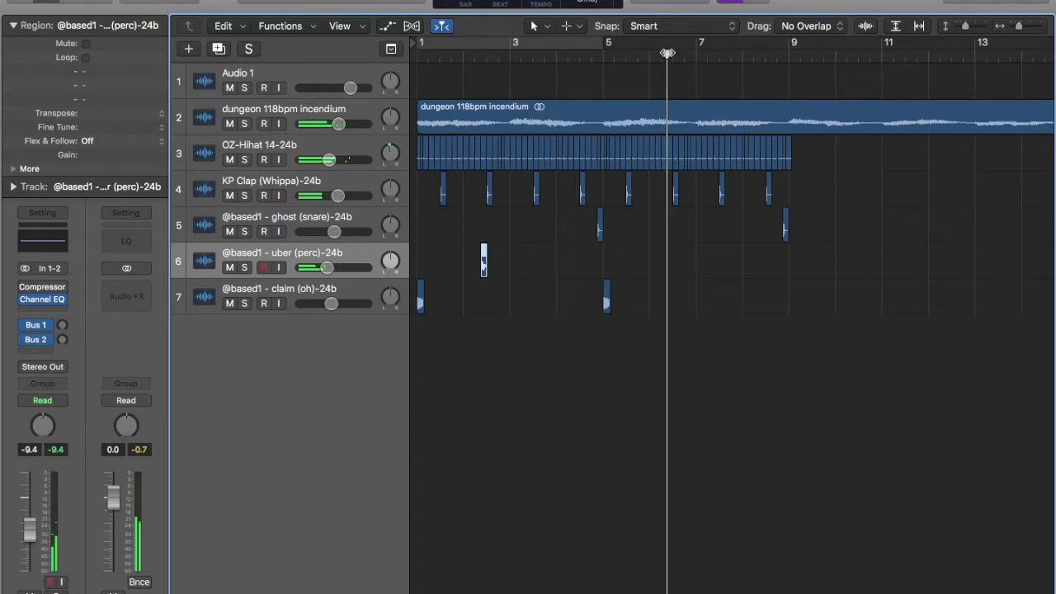
pyautogui.press('super+v')
pyautogui.press('Return')
pyautogui.click(471, 263)
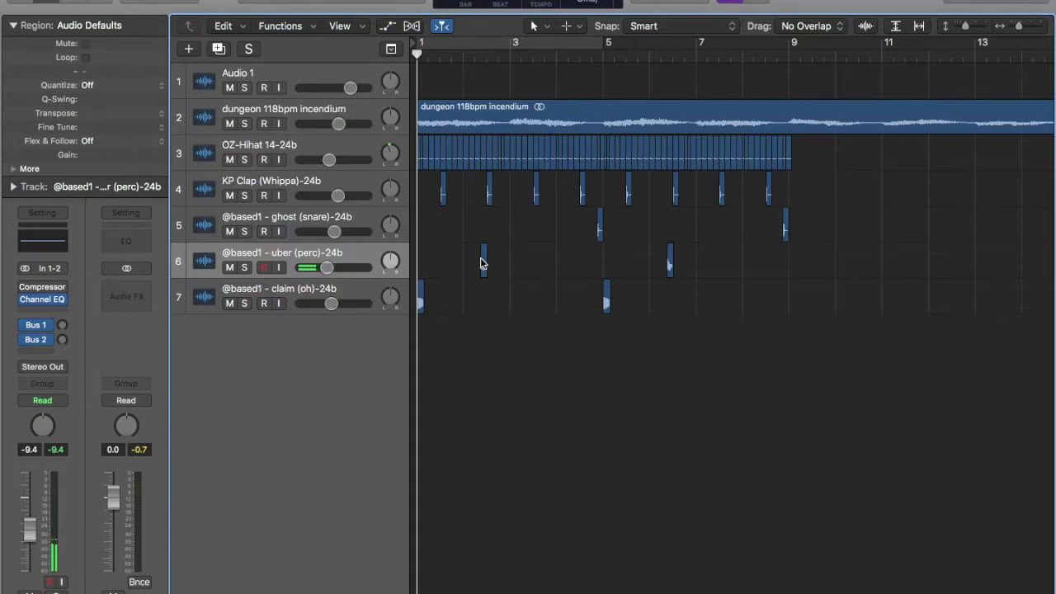
# Look up the drum kits folder and check which sample the #default track's EXS24 sampler uses
pyautogui.hscroll(5, 573, 266)
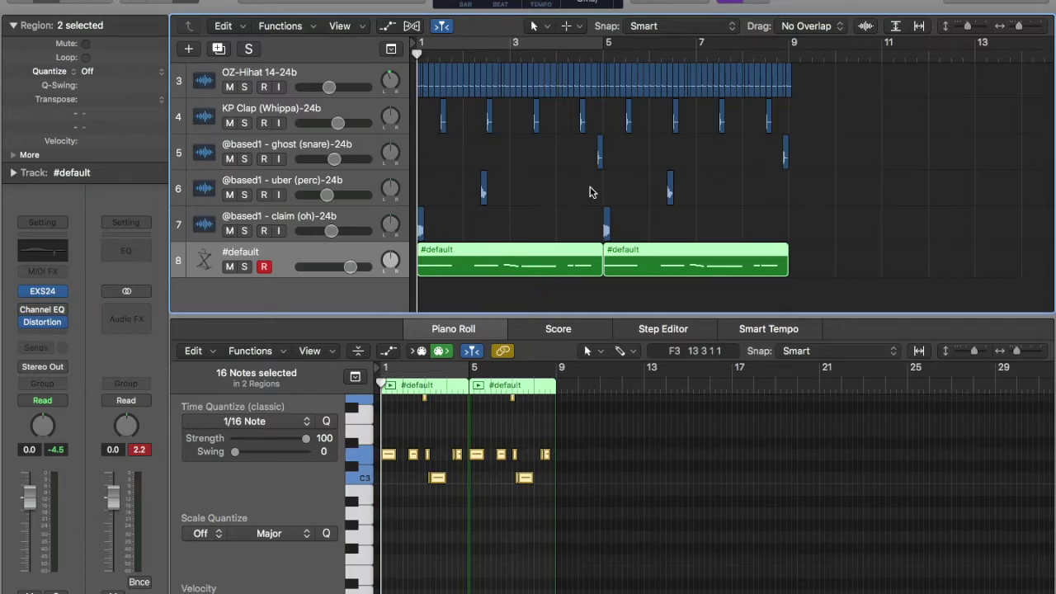
pyautogui.press('f')
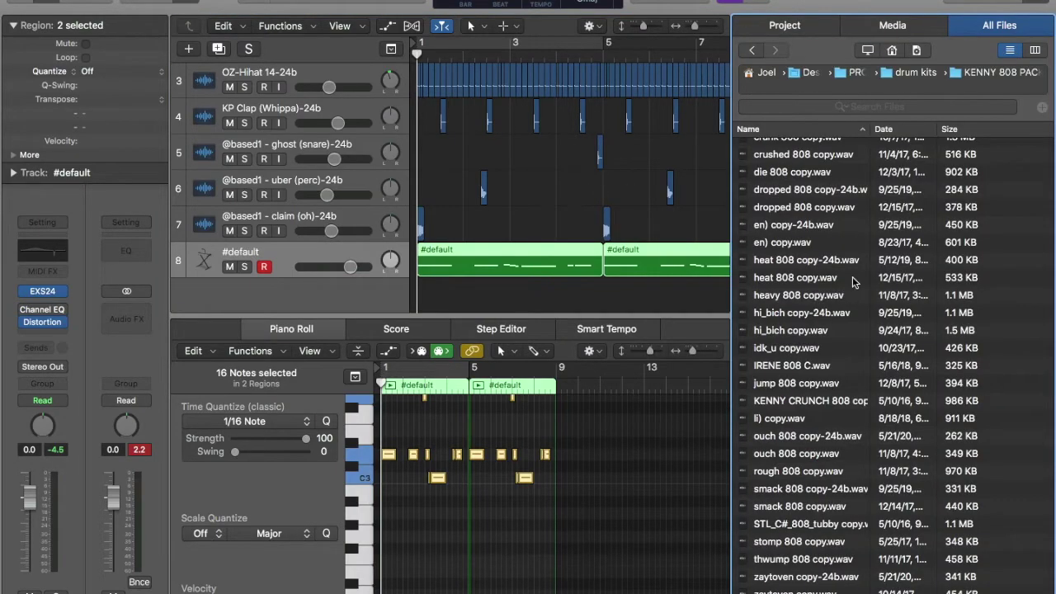
pyautogui.click(752, 51)
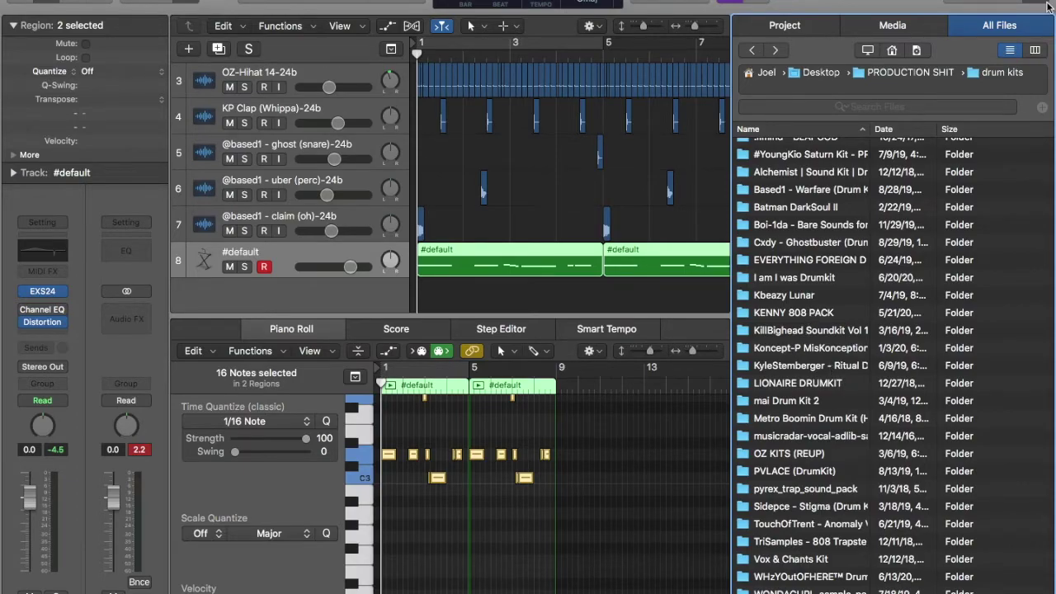
pyautogui.press('f')
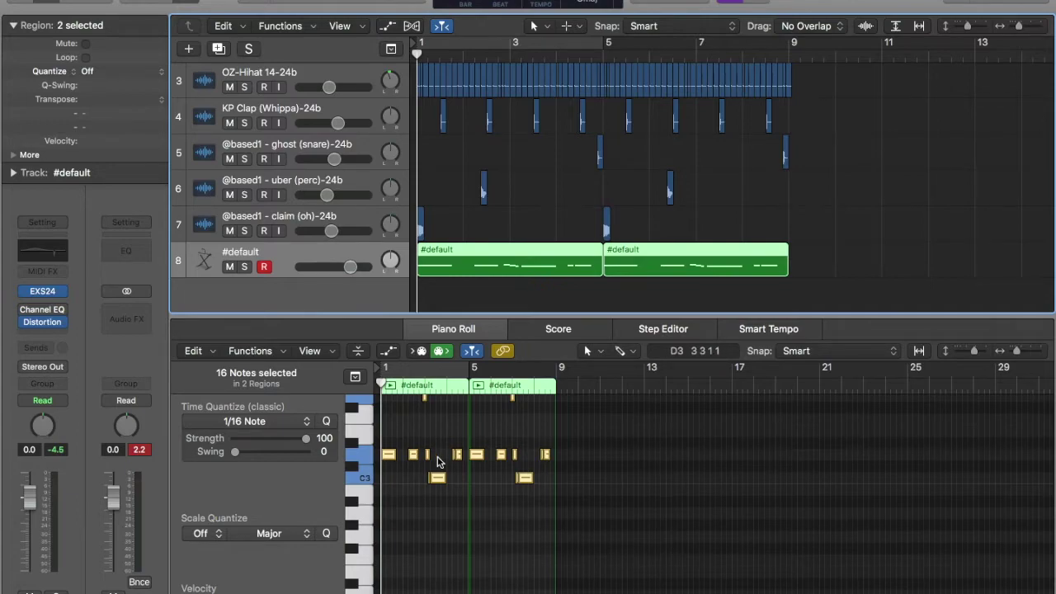
pyautogui.click(43, 291)
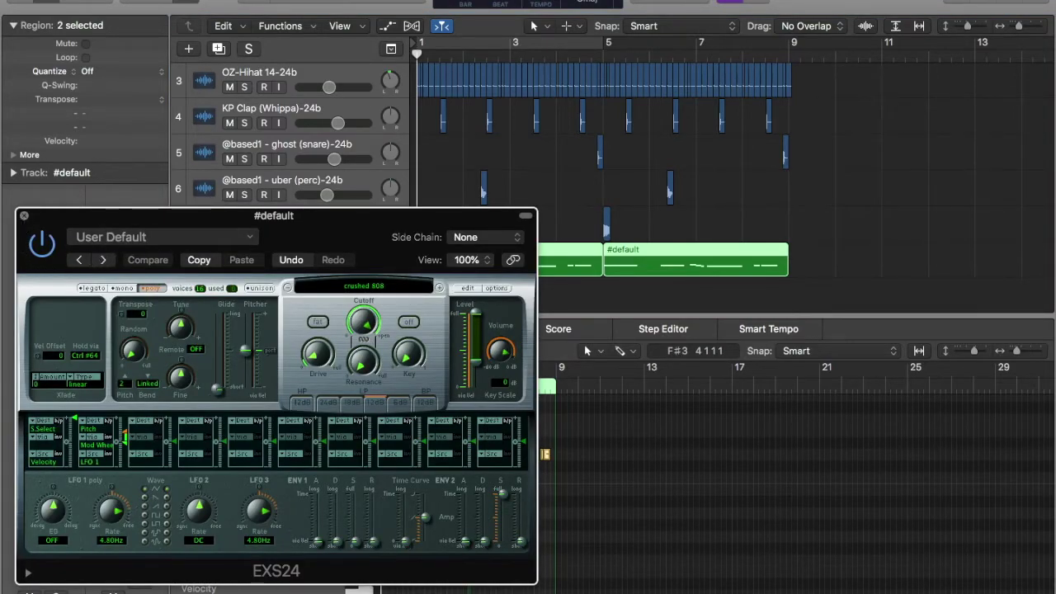
pyautogui.press('super+w')
# Open the KENNY 808 PACK folder in the drum kits and look through its 808 samples
pyautogui.click(1012, 3)
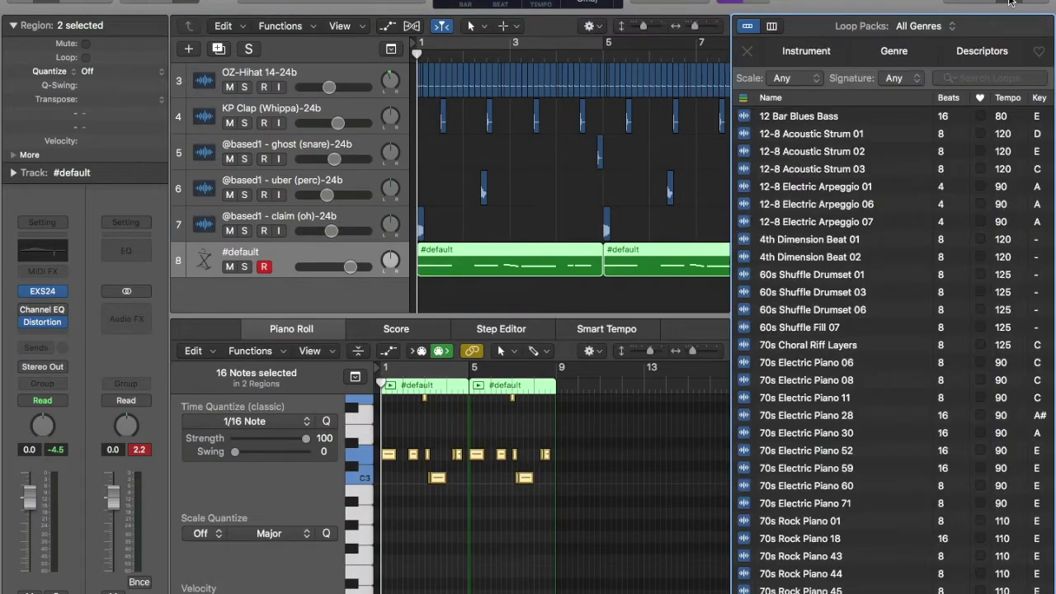
pyautogui.press('f')
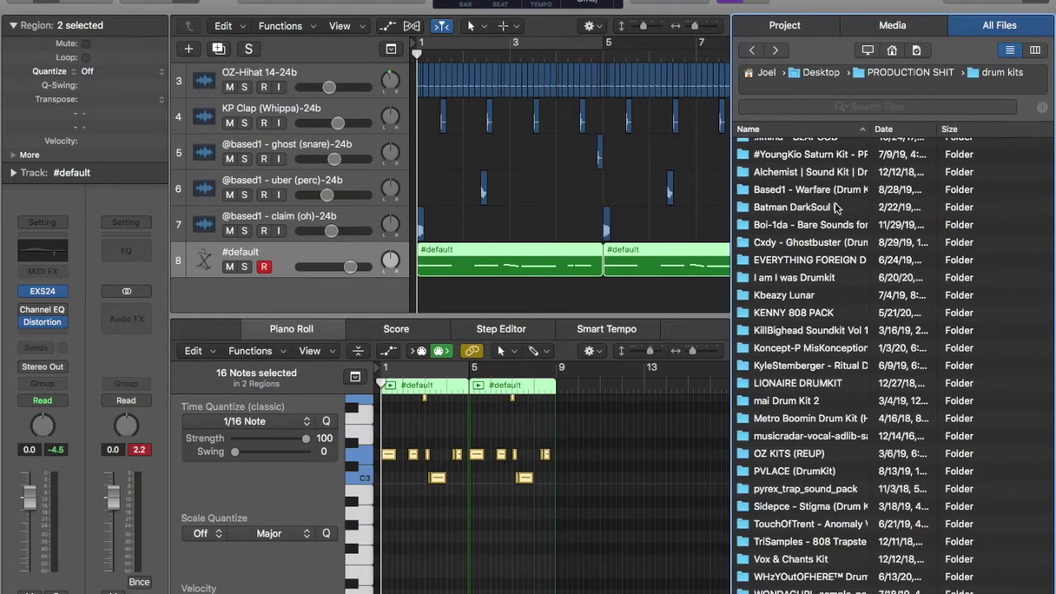
pyautogui.doubleClick(797, 311)
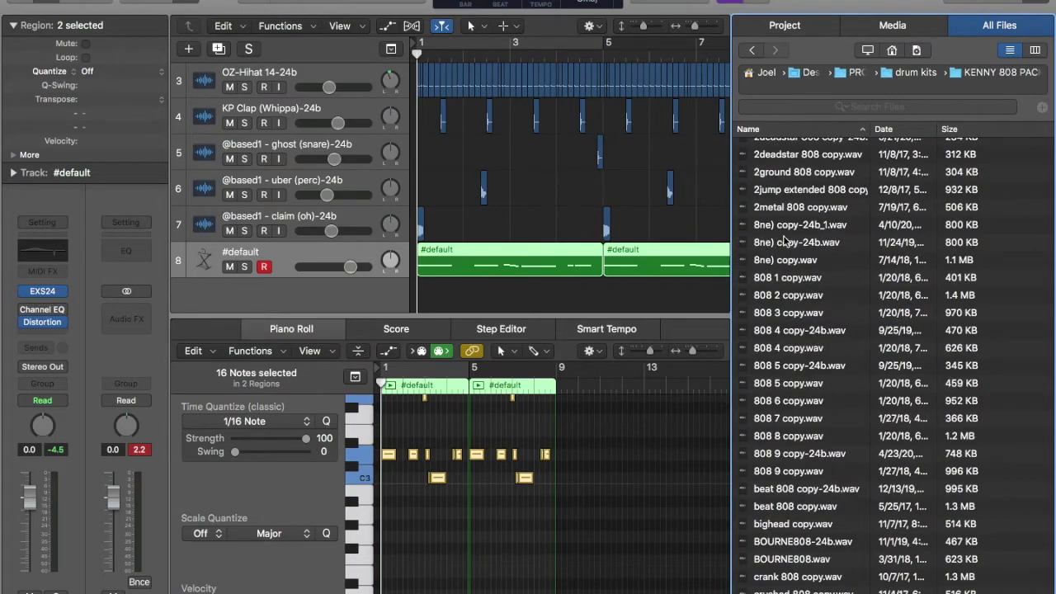
pyautogui.scroll(2, 785, 240)
pyautogui.scroll(-5, 785, 240)
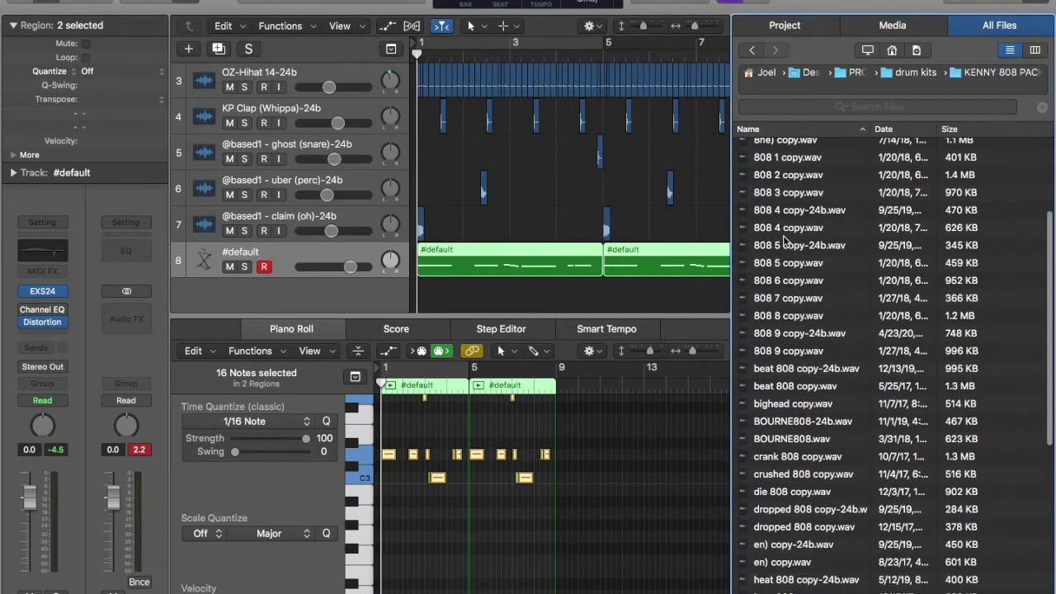
pyautogui.scroll(-1, 786, 241)
pyautogui.scroll(-2, 785, 240)
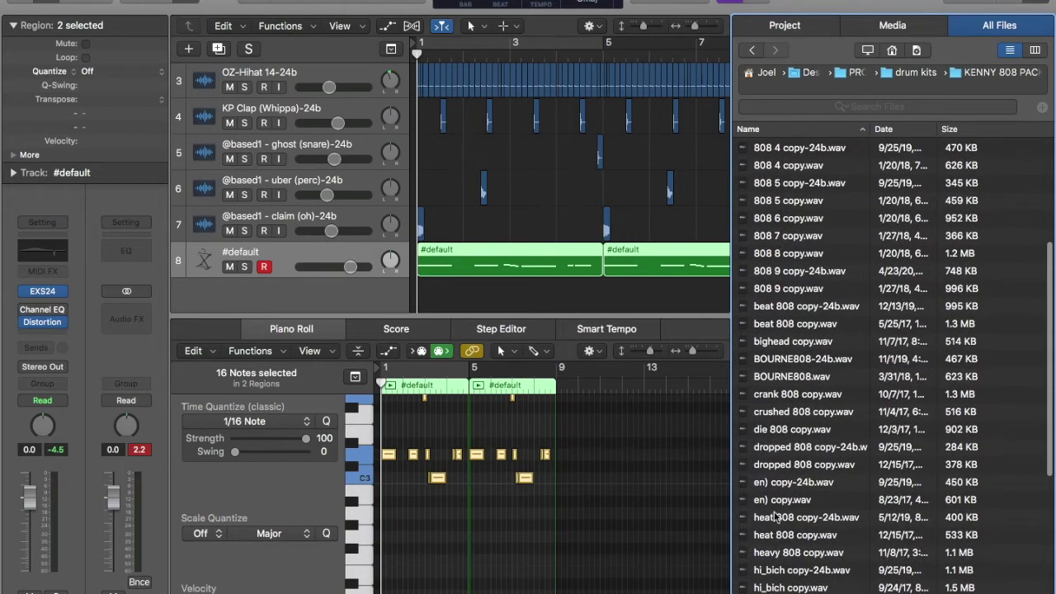
pyautogui.click(1035, 3)
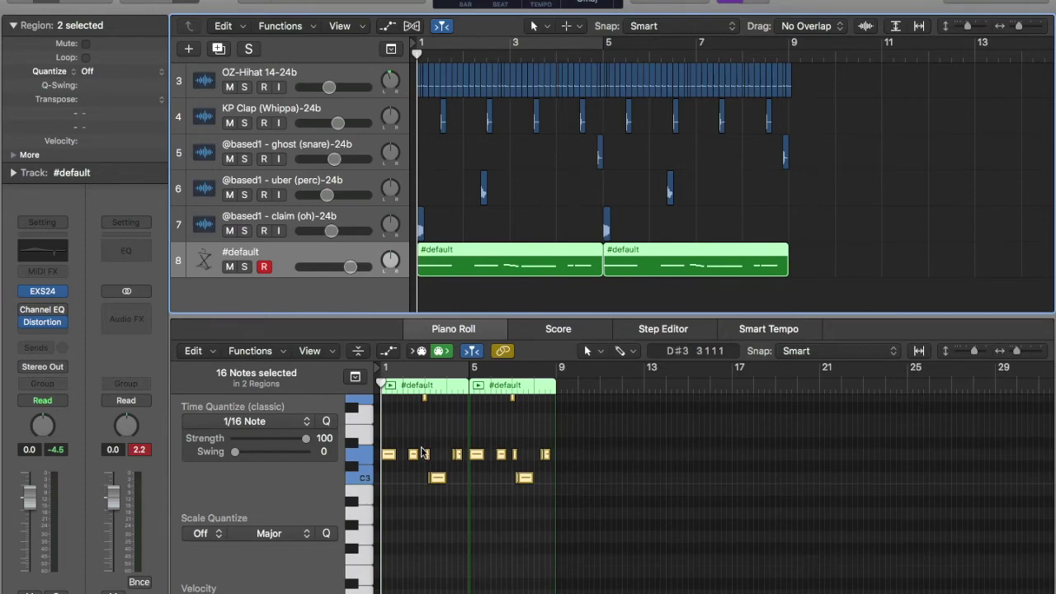
# Examine the note pattern of both #default regions in the Piano Roll
pyautogui.scroll(5, 422, 450)
pyautogui.click(460, 425)
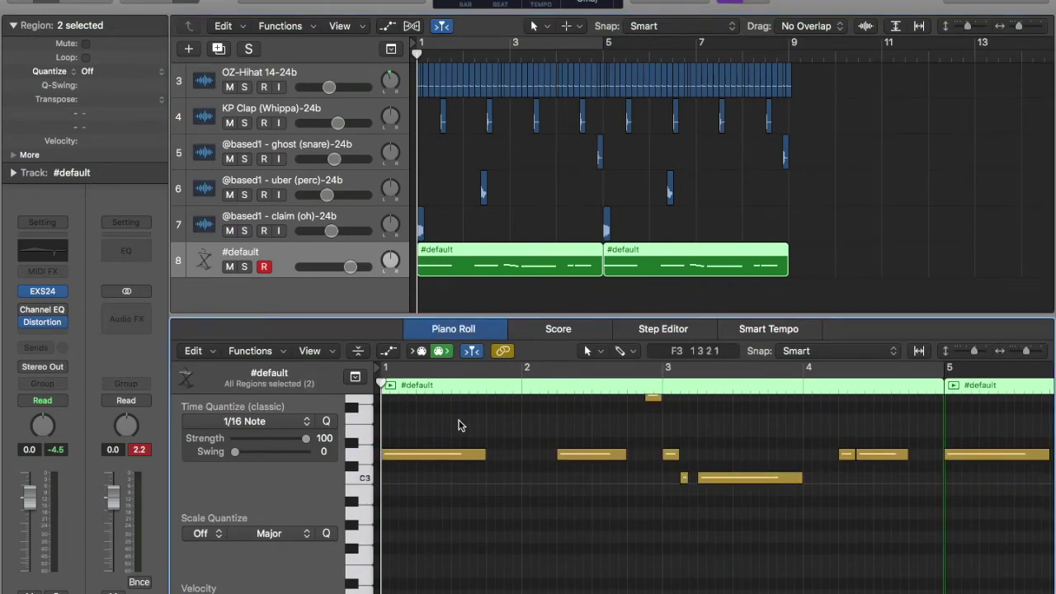
pyautogui.hscroll(2, 460, 425)
pyautogui.scroll(1, 460, 425)
pyautogui.scroll(-3, 461, 425)
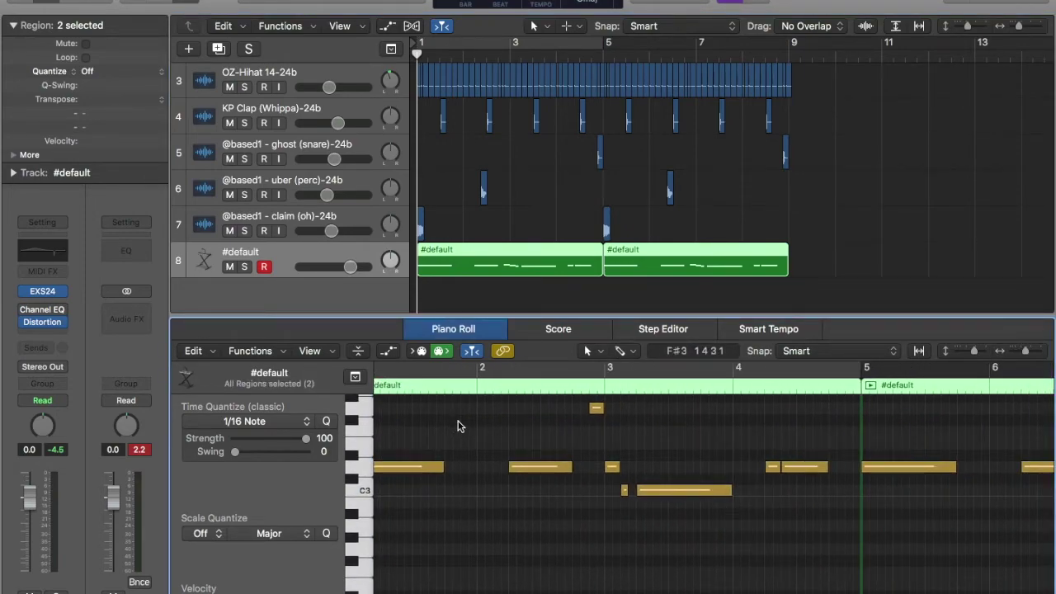
pyautogui.hscroll(-1, 460, 425)
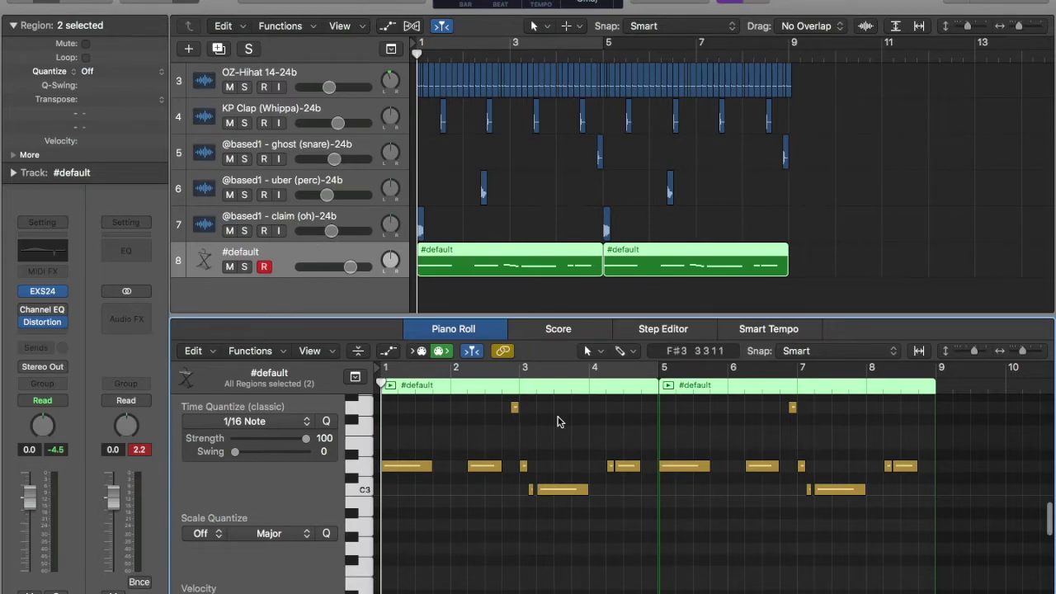
# Solo the #default 808 track and play its pattern from the start and again from bar 3
pyautogui.click(244, 266)
pyautogui.press('space')
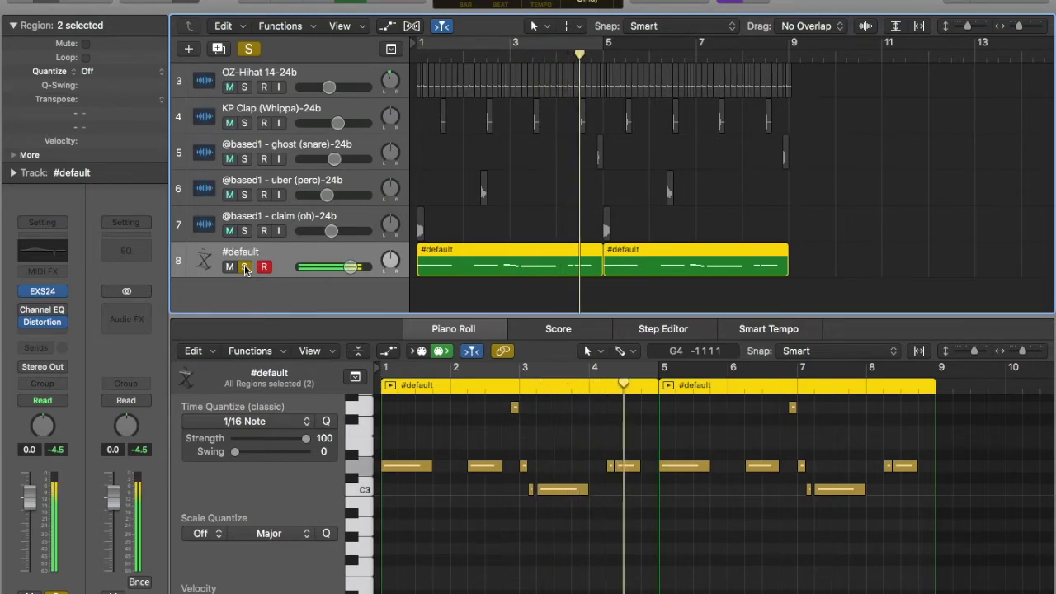
pyautogui.press('space')
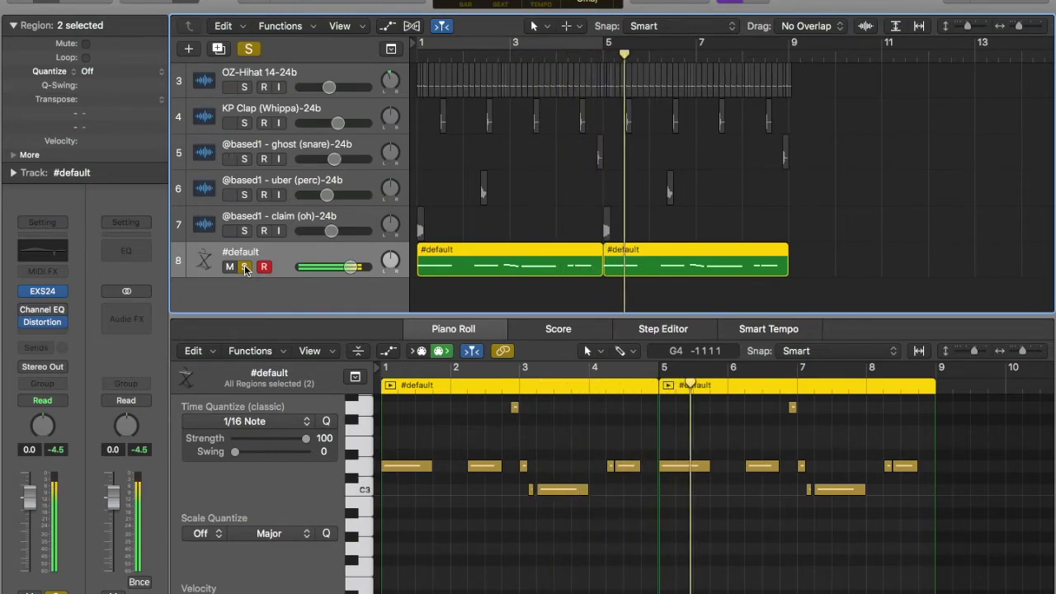
pyautogui.scroll(5, 530, 491)
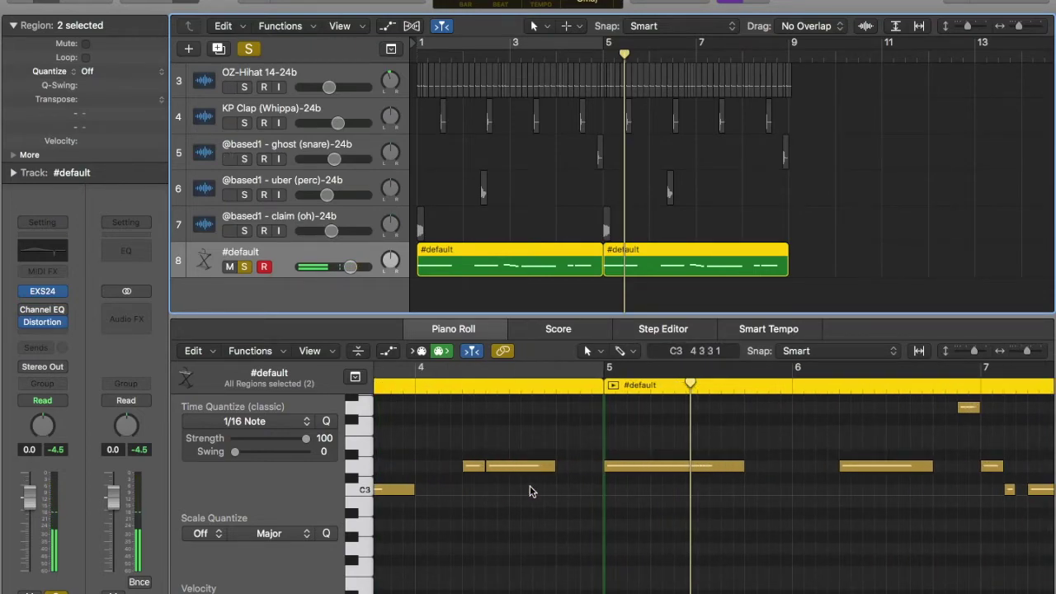
pyautogui.hscroll(-5, 530, 491)
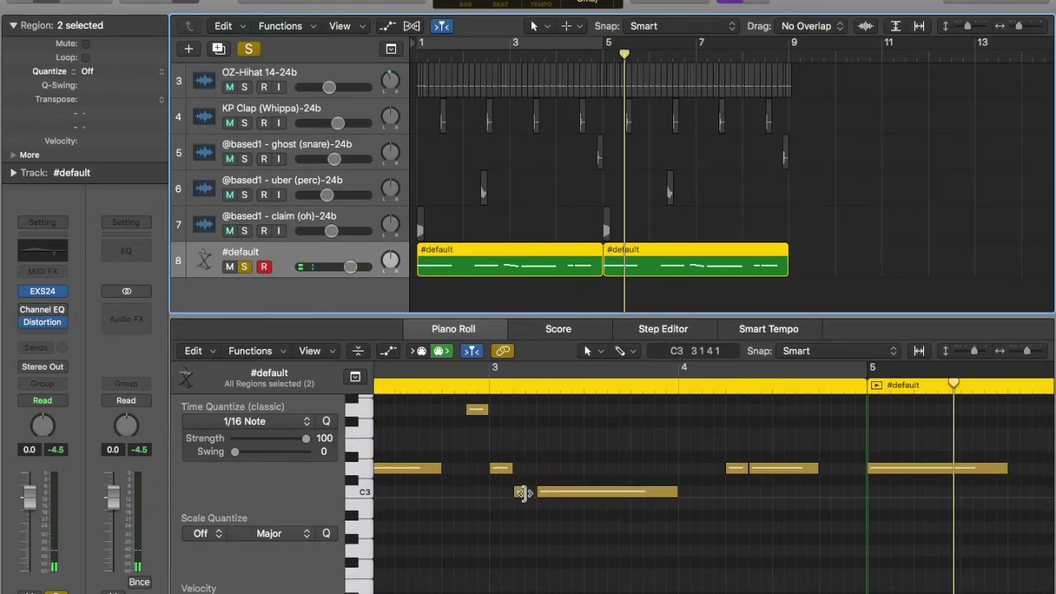
pyautogui.doubleClick(492, 387)
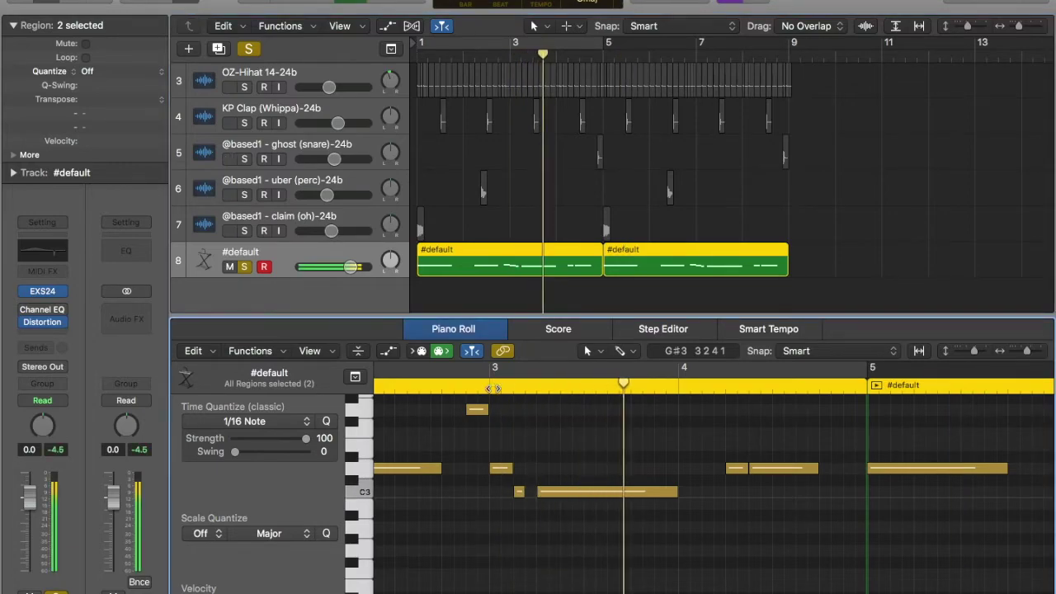
# Check the #default track's Distortion settings, replay the pattern from the start, and unsolo the track
pyautogui.click(43, 323)
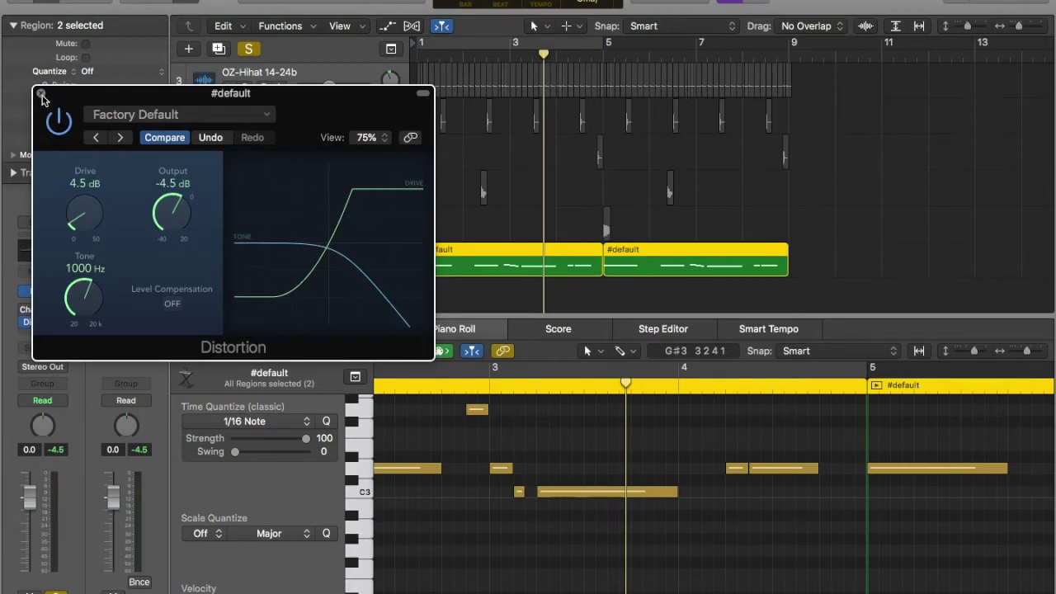
pyautogui.click(41, 96)
pyautogui.press('Return')
pyautogui.press('space')
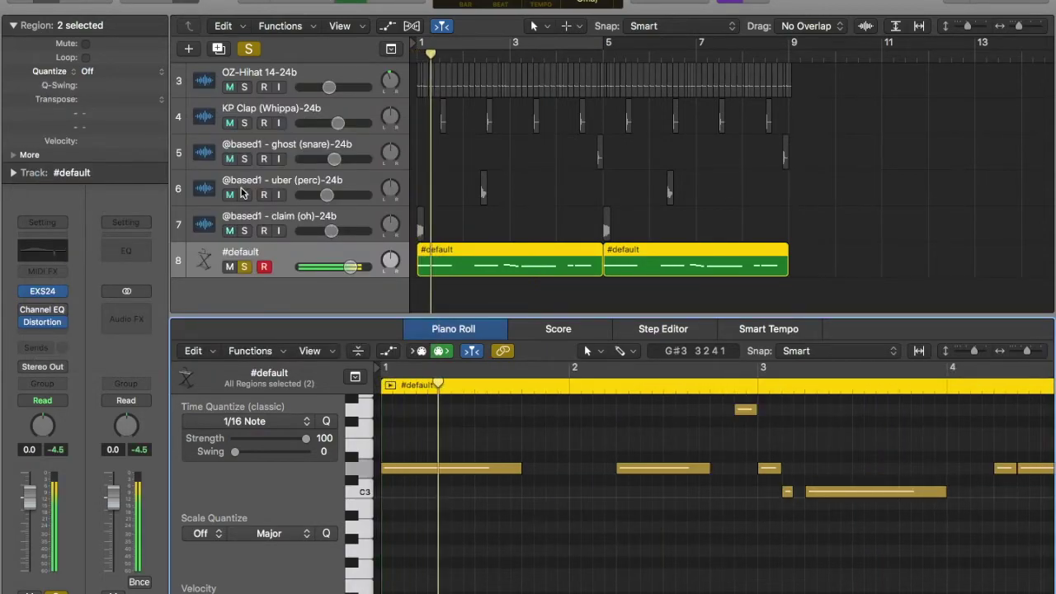
pyautogui.click(244, 266)
pyautogui.press('space')
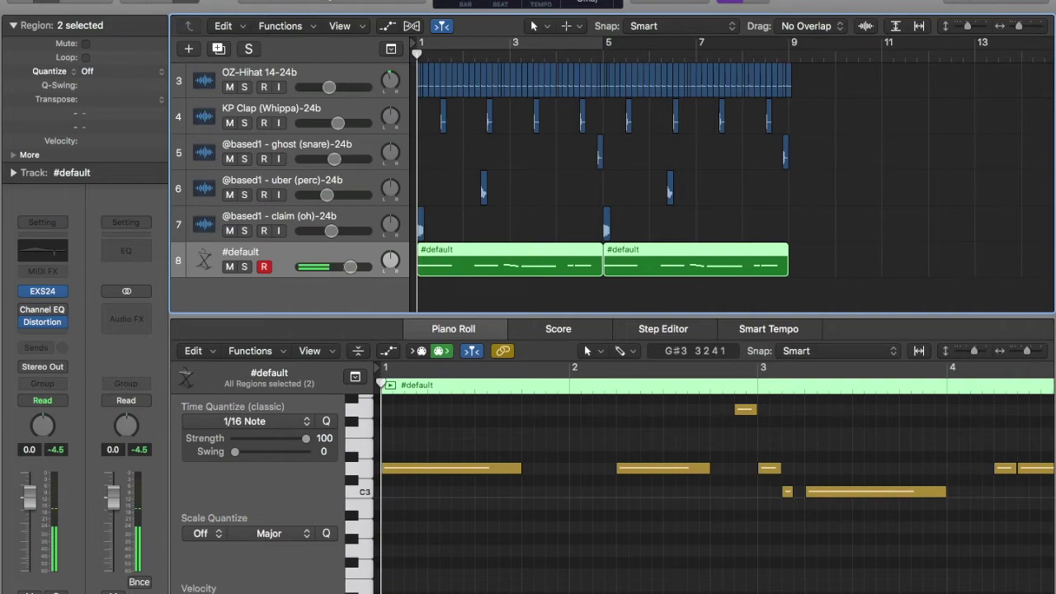
# Unsolo and mute the dungeon 118bpm incendium track, and play the drums and 808 on their own from the start
pyautogui.scroll(3, 260, 113)
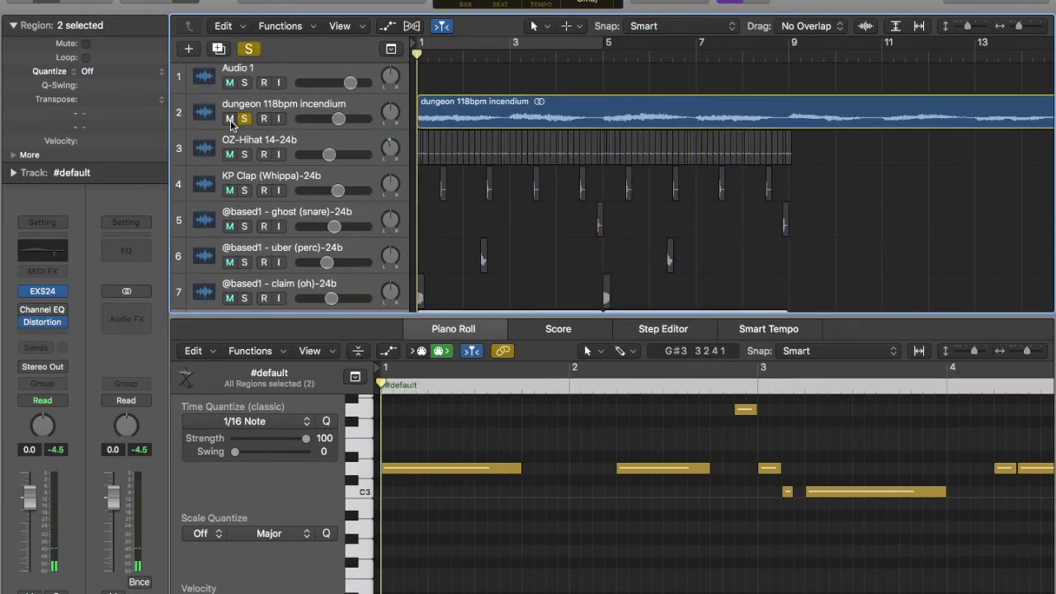
pyautogui.click(230, 119)
pyautogui.click(245, 121)
pyautogui.press('space')
pyautogui.scroll(-5, 494, 190)
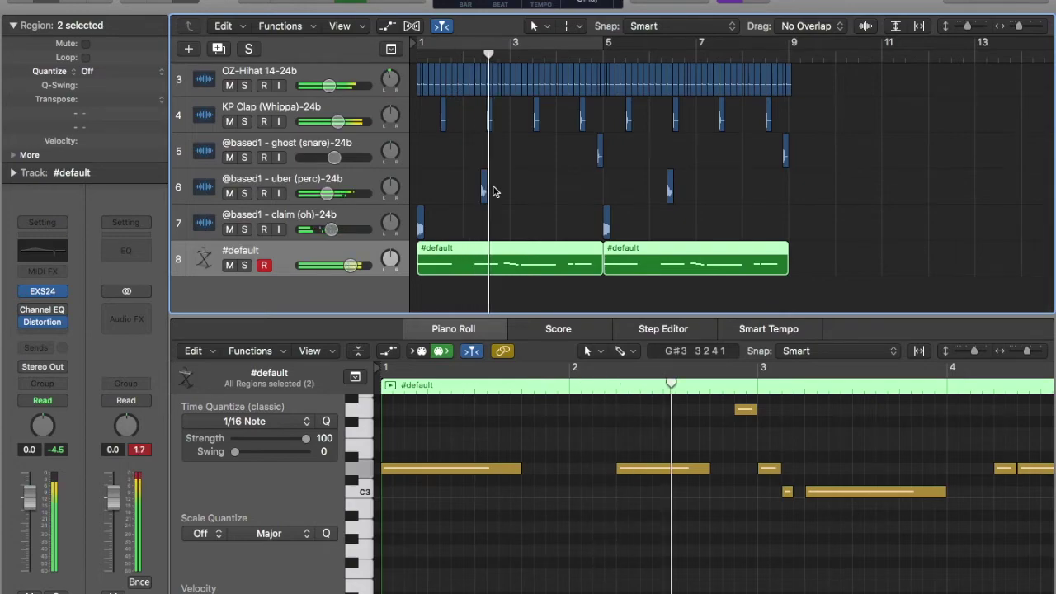
# Lower the uber (perc) track's volume to -13.4 dB and pan it to +8
pyautogui.click(492, 190)
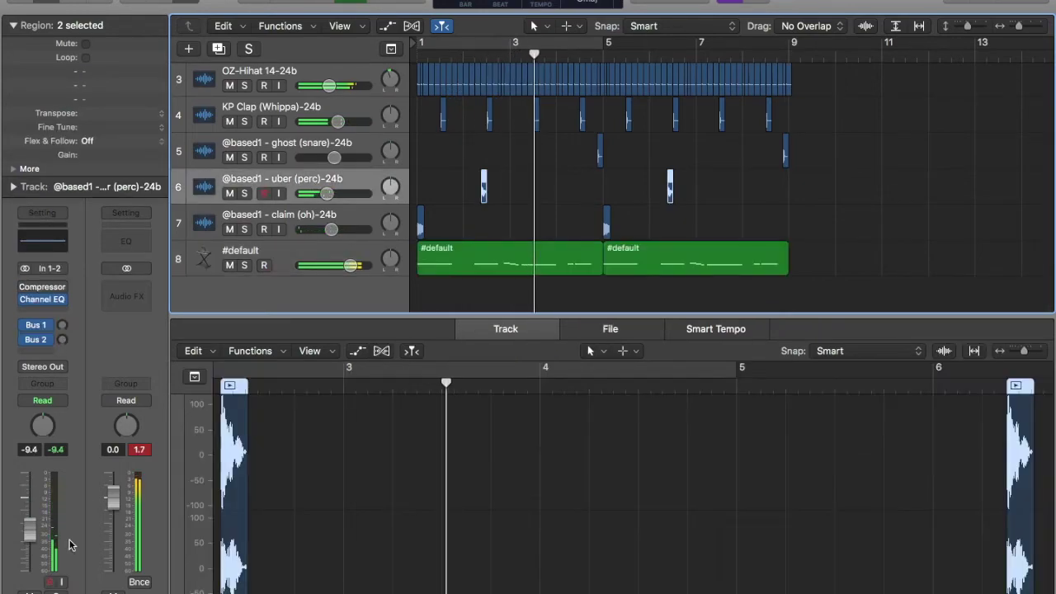
pyautogui.moveTo(30, 528); pyautogui.dragTo(33, 553)
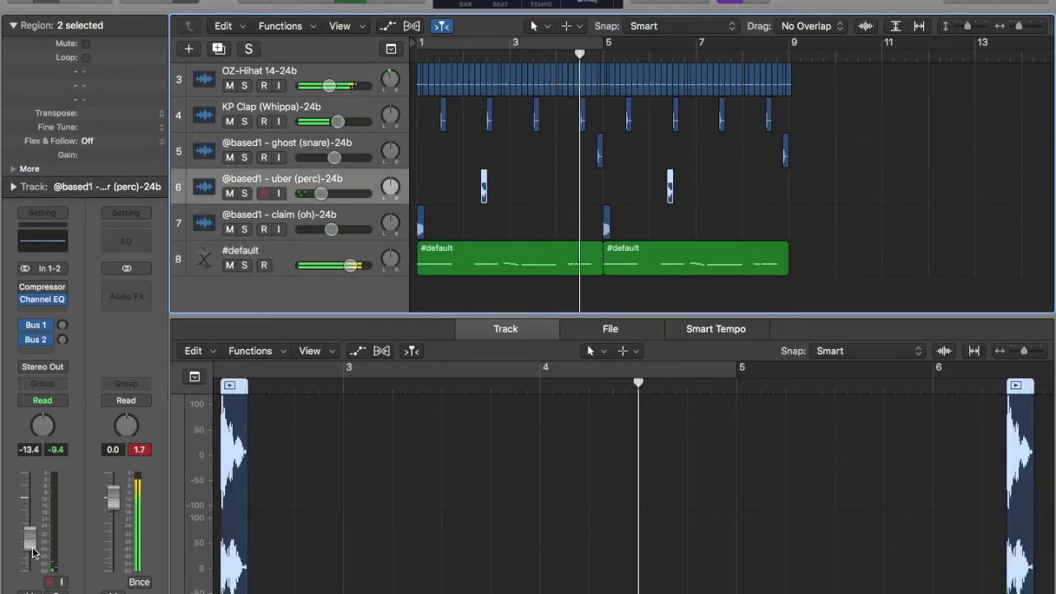
pyautogui.moveTo(42, 426); pyautogui.dragTo(47, 414)
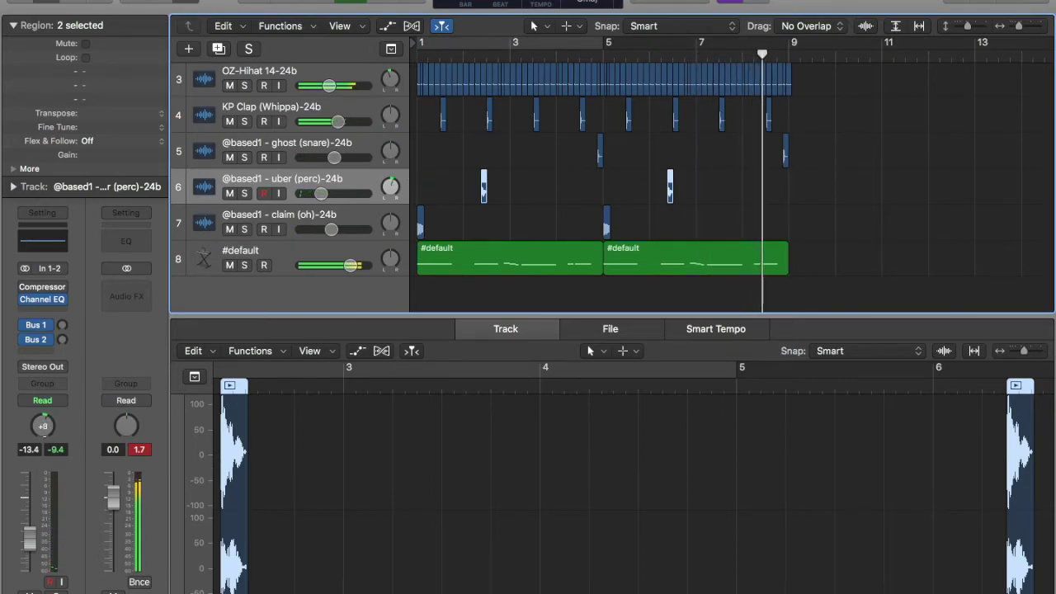
# Unmute the dungeon 118bpm incendium sample track
pyautogui.scroll(3, 231, 120)
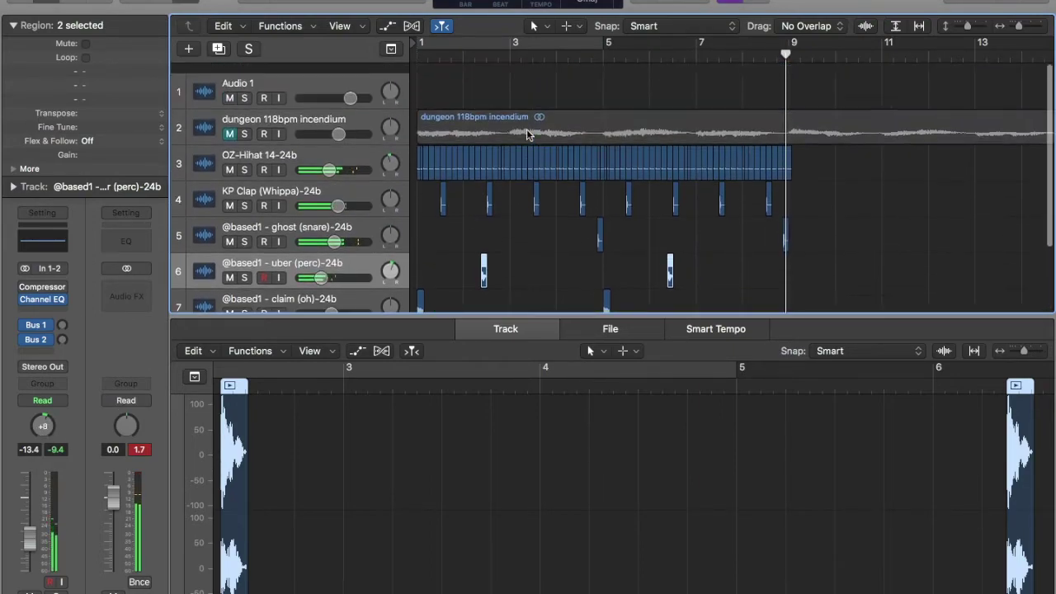
pyautogui.click(229, 123)
pyautogui.scroll(-3, 549, 180)
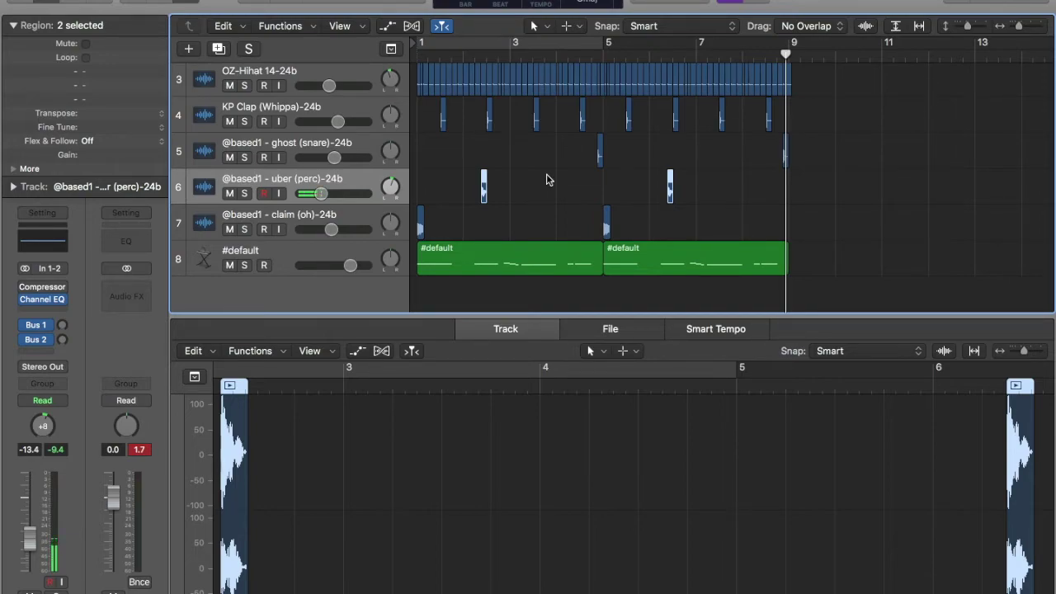
pyautogui.scroll(3, 546, 179)
pyautogui.scroll(-3, 547, 179)
# Duplicate the eight-bar drum and 808 regions twice so the pattern runs up to bar 25
pyautogui.press('super+a')
pyautogui.press('super+r')
pyautogui.press('super+Left')
pyautogui.press('super+Left')
pyautogui.press('super+Left')
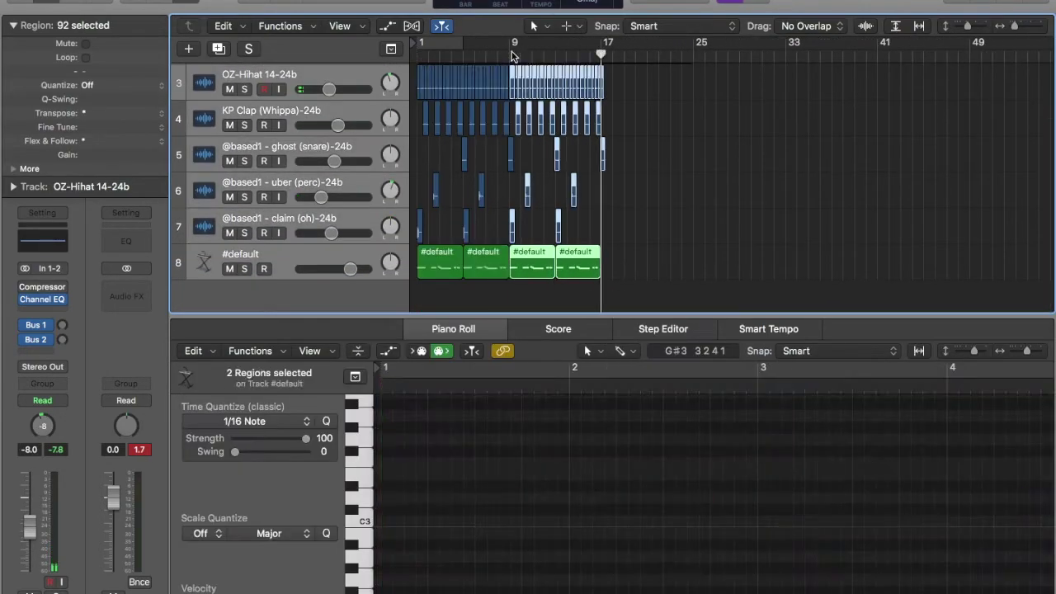
pyautogui.press('super+v')
# Split the dungeon 118bpm incendium region at bar 9 and arrange eight-bar sections of it across bars 1 to 17
pyautogui.scroll(3, 512, 179)
pyautogui.click(512, 55)
pyautogui.press('super+t')
pyautogui.moveTo(455, 129); pyautogui.dragTo(547, 130)
pyautogui.moveTo(648, 117); pyautogui.dragTo(913, 118)
pyautogui.moveTo(555, 117); pyautogui.dragTo(463, 118)
pyautogui.moveTo(758, 115); pyautogui.dragTo(574, 115)
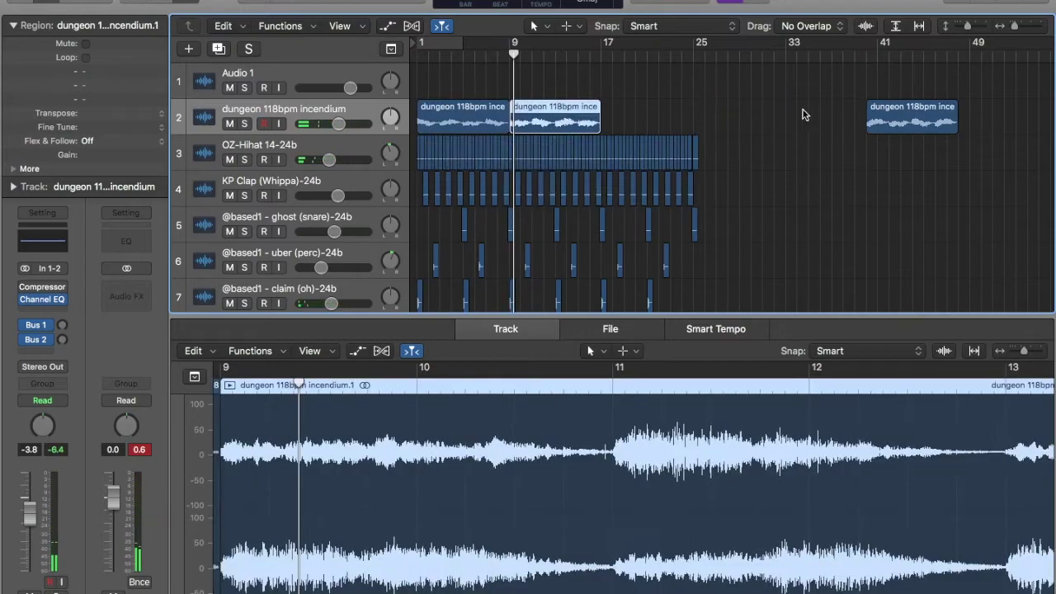
# Shorten the first #default 808 region to one bar
pyautogui.scroll(-5, 512, 179)
pyautogui.click(363, 277)
pyautogui.scroll(5, 371, 179)
pyautogui.keyDown('shift'); pyautogui.click(387, 115); pyautogui.keyUp('shift')
pyautogui.scroll(-5, 448, 229)
pyautogui.press('super+Right')
pyautogui.press('super+Right')
pyautogui.moveTo(530, 283)
pyautogui.mouseDown()
pyautogui.moveTo(447, 283)
pyautogui.moveTo(537, 292)
pyautogui.mouseUp()
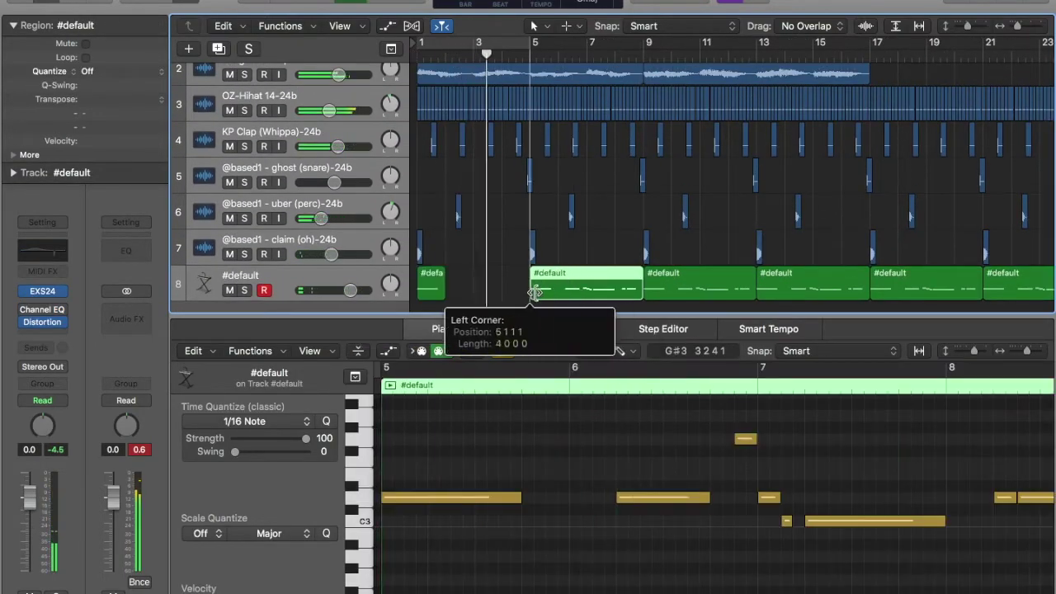
# Delete the second #default region and the drum regions in the opening eight bars, keeping those in the first bars and just before bar 9
pyautogui.moveTo(606, 290); pyautogui.dragTo(464, 116)
pyautogui.press('Delete')
pyautogui.moveTo(607, 142); pyautogui.dragTo(638, 108)
pyautogui.press('Delete')
# Delete the leftover hi-hats from beat 3 of bar 1, plus the remaining clap and uber percussion regions in the intro
pyautogui.press('super+Right')
pyautogui.press('super+Right')
pyautogui.press('super+Right')
pyautogui.press('super+Right')
pyautogui.hscroll(-3, 729, 113)
pyautogui.press('super+Left')
pyautogui.press('super+Left')
pyautogui.press('super+Left')
pyautogui.moveTo(479, 103); pyautogui.dragTo(439, 134)
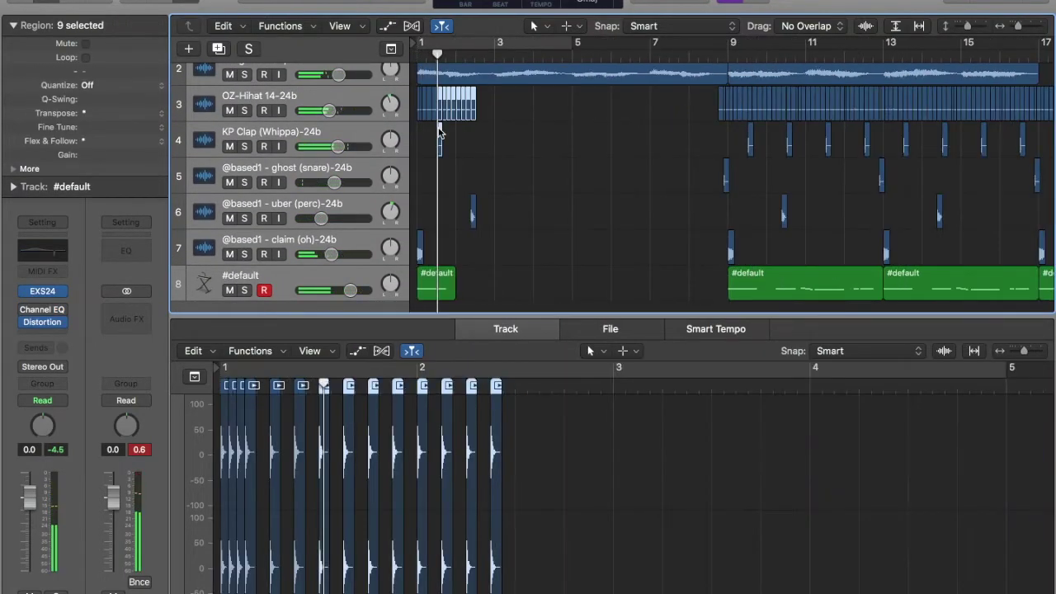
pyautogui.press('Delete')
# Copy the eight-bar dungeon 118bpm incendium region and paste it end to end to extend the sample from bar 17 to bar 41
pyautogui.press('super+Left')
pyautogui.press('super+Left')
pyautogui.press('super+Left')
pyautogui.press('super+Left')
pyautogui.scroll(3, 554, 95)
pyautogui.click(480, 108)
pyautogui.press('super+c')
pyautogui.click(497, 53)
pyautogui.press('super+v')
pyautogui.press('super+v')
pyautogui.moveTo(621, 108); pyautogui.dragTo(585, 107)
# Copy the drum and 808 regions of bars 9 to 25 to about bar 25, return to the start and close the editor
pyautogui.moveTo(578, 305); pyautogui.dragTo(436, 132)
pyautogui.click(539, 53)
pyautogui.press('super+v')
pyautogui.press('Return')
pyautogui.press('e')
pyautogui.click(283, 110)
pyautogui.click(746, 188)
# Play the stripped-down intro from the start to check the opening hi-hats, open hat and 808 note
pyautogui.press('super+Right')
pyautogui.press('super+Right')
pyautogui.press('super+Right')
pyautogui.press('super+Right')
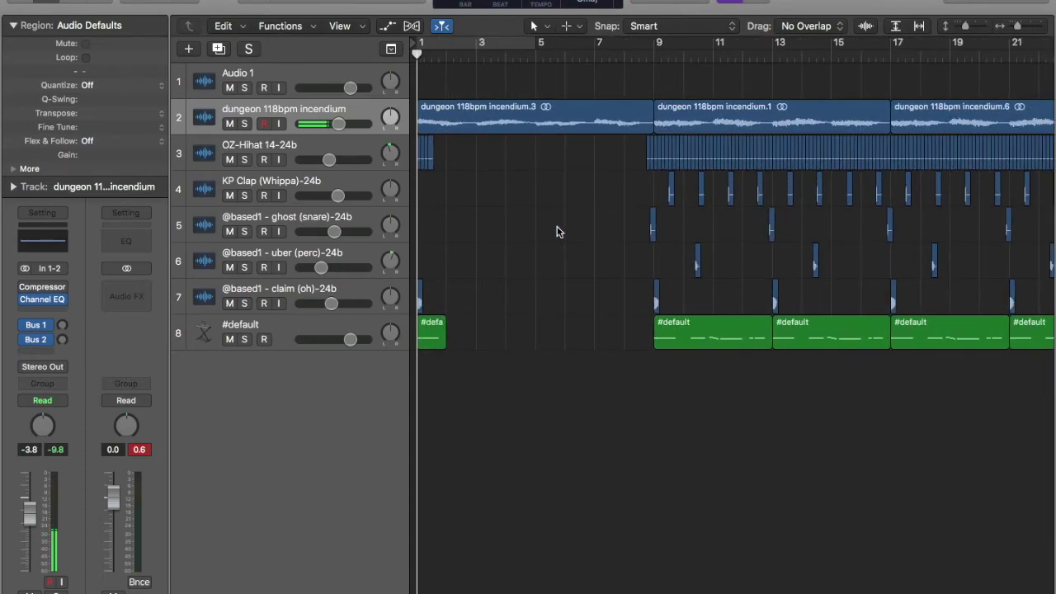
pyautogui.press('space')
pyautogui.press('super+Right')
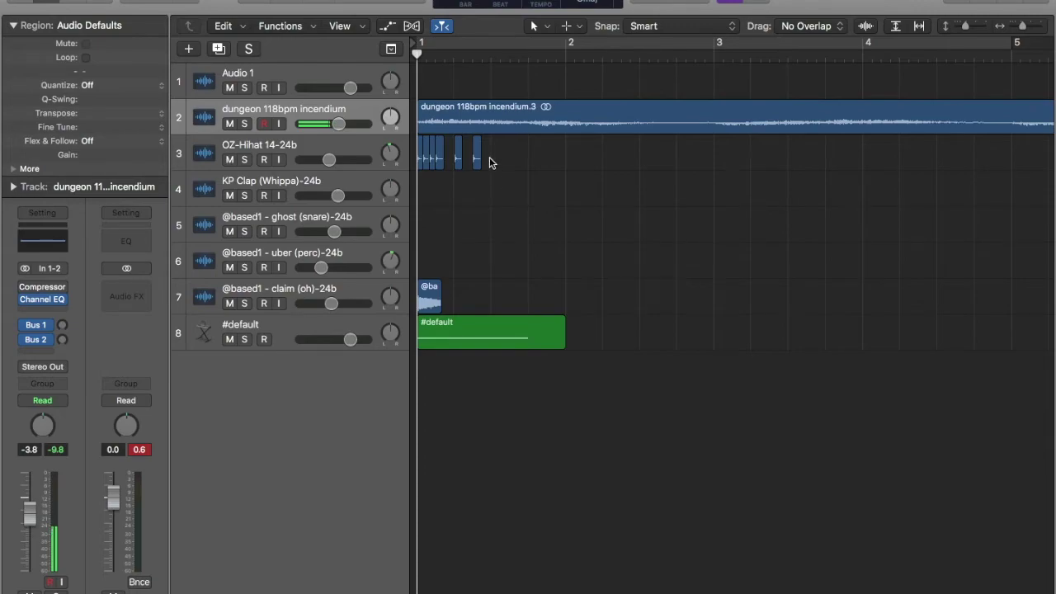
pyautogui.press('space')
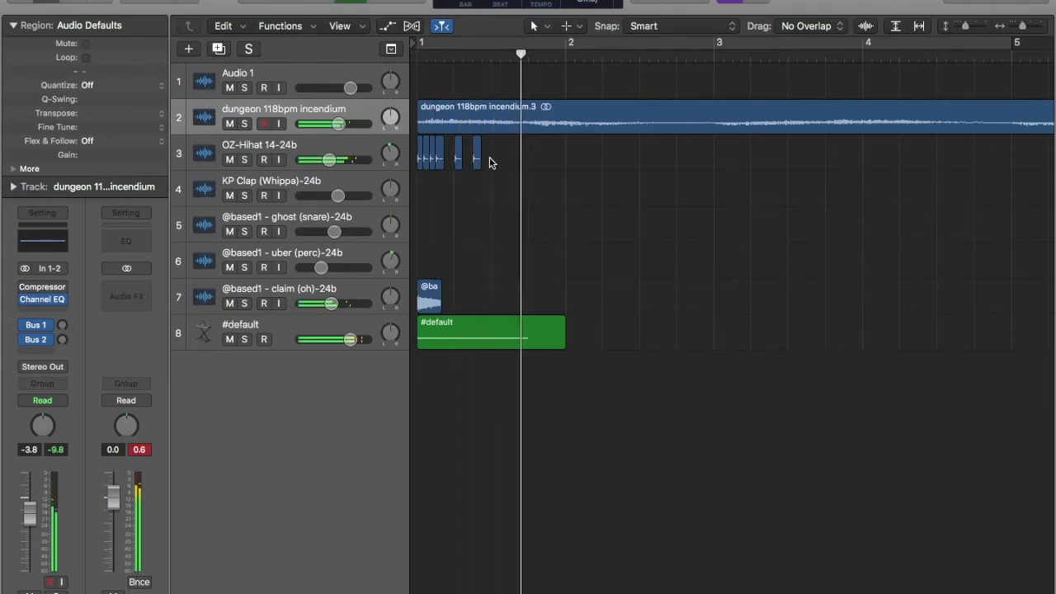
pyautogui.press('space')
# Solo the dungeon 118bpm incendium track and play it within the first eight-bar section
pyautogui.press('super+Left')
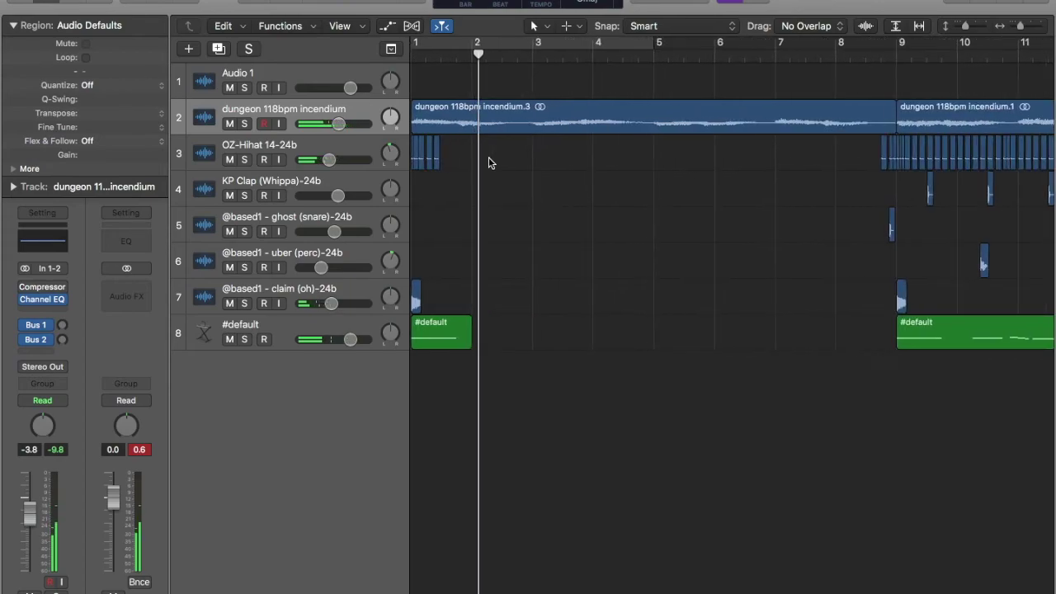
pyautogui.press('super+Left')
pyautogui.press('super+Left')
pyautogui.press('super+Left')
pyautogui.press('super+Left')
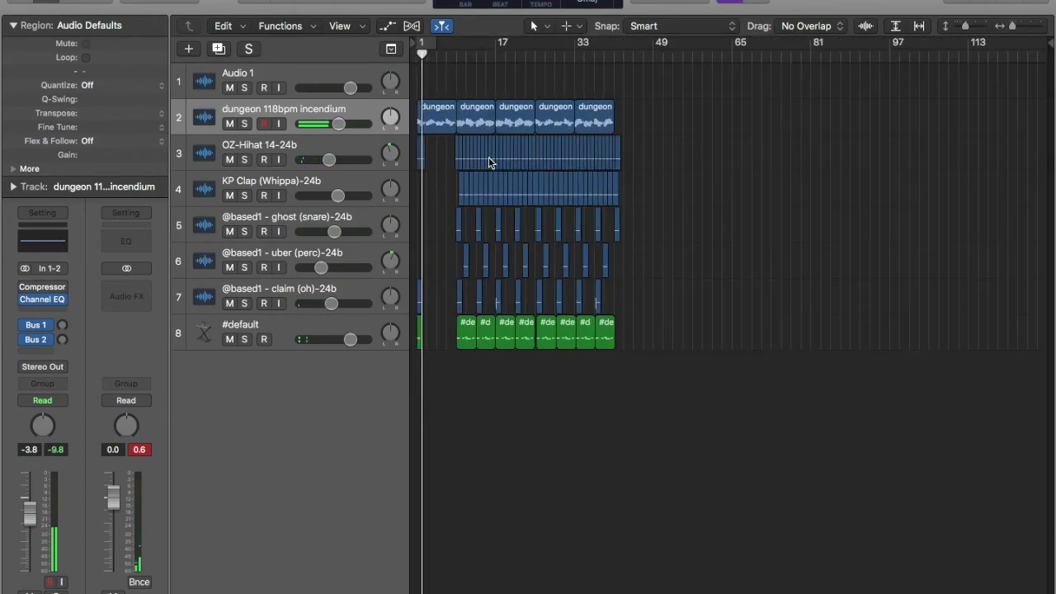
pyautogui.click(243, 135)
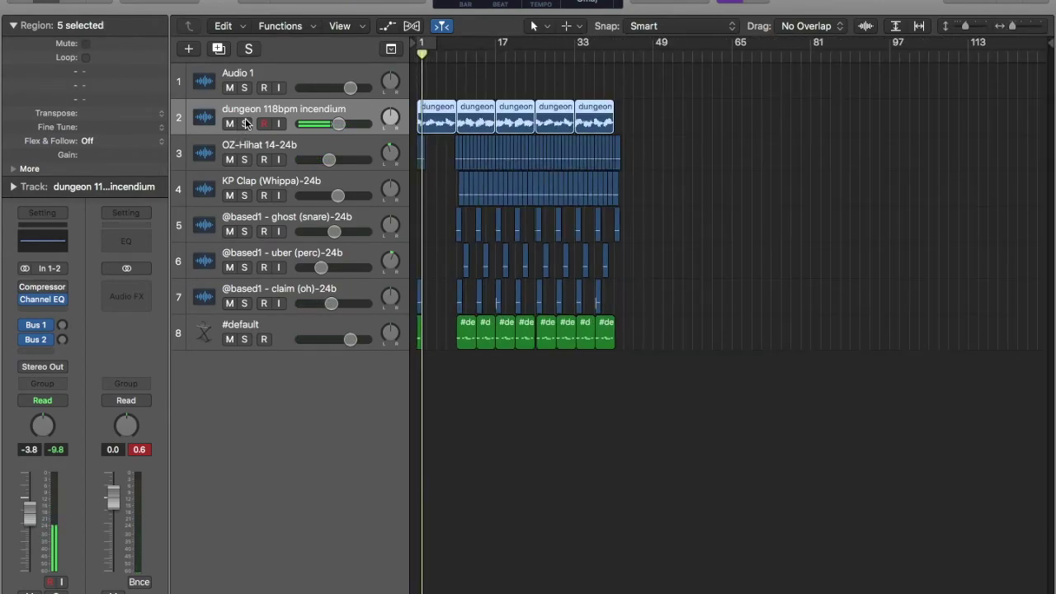
pyautogui.click(244, 123)
pyautogui.click(431, 52)
pyautogui.press('space')
pyautogui.press('super+Right')
pyautogui.press('super+Right')
pyautogui.press('super+Right')
pyautogui.press('super+Right')
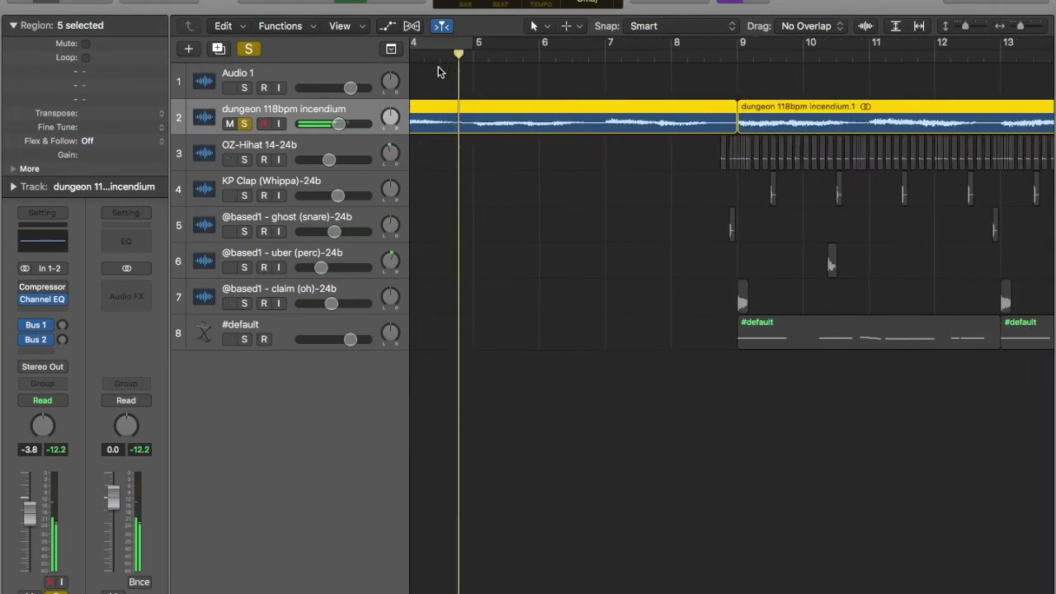
# Follow the soloed sample past bar 9 and play it at the sections starting at bars 25 and 33
pyautogui.hscroll(5, 446, 72)
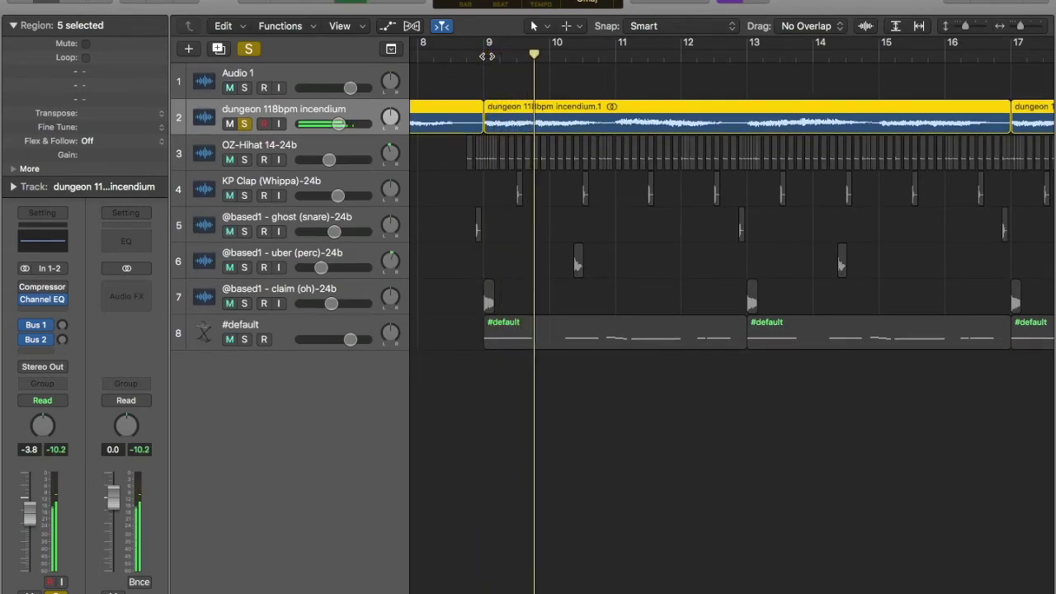
pyautogui.hscroll(7, 733, 198)
pyautogui.hscroll(5, 468, 126)
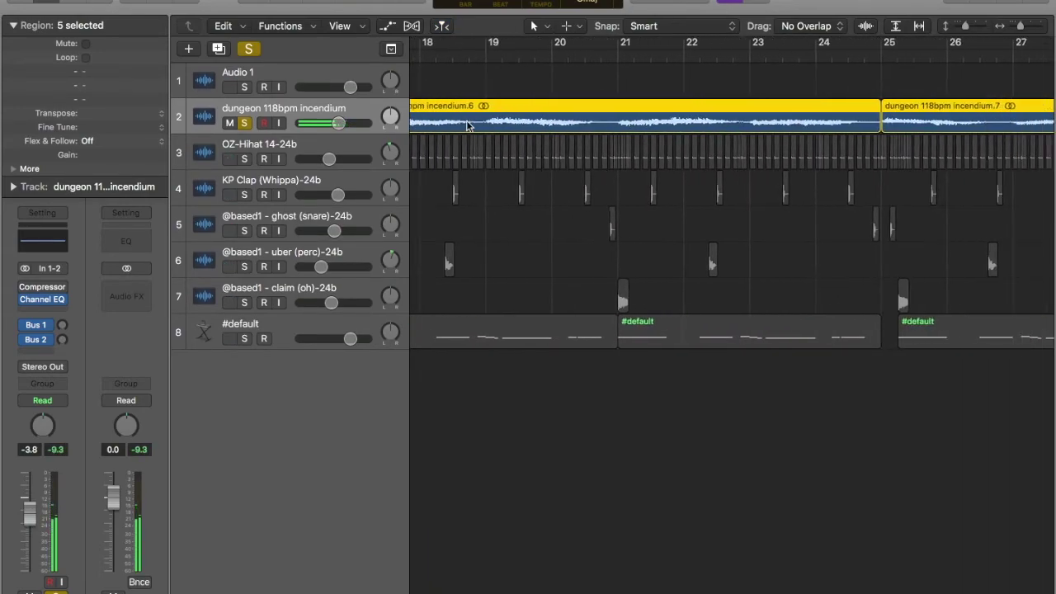
pyautogui.scroll(-10, 478, 126)
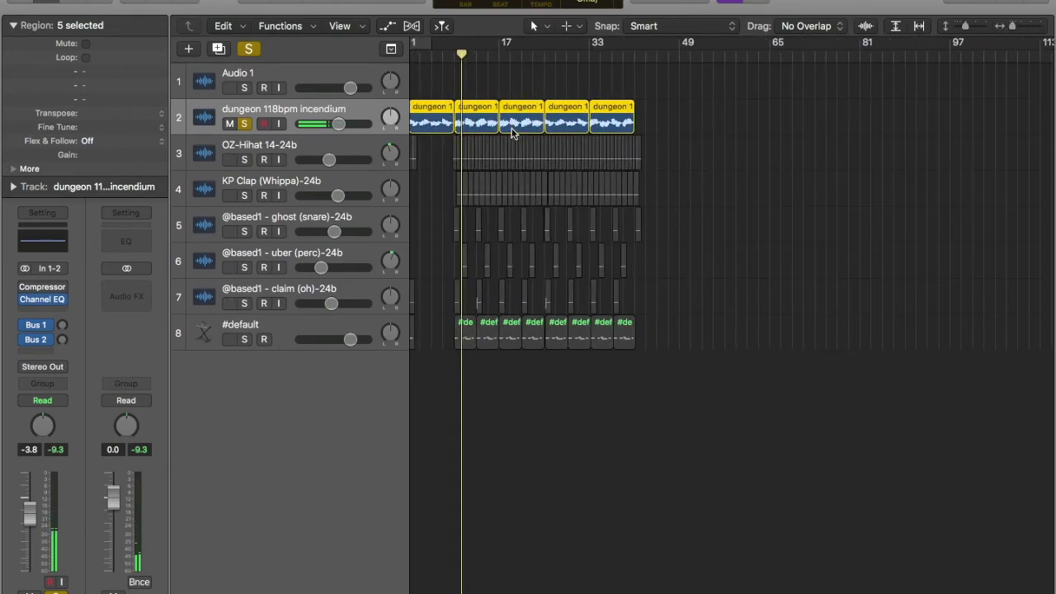
pyautogui.click(646, 113)
pyautogui.click(544, 60)
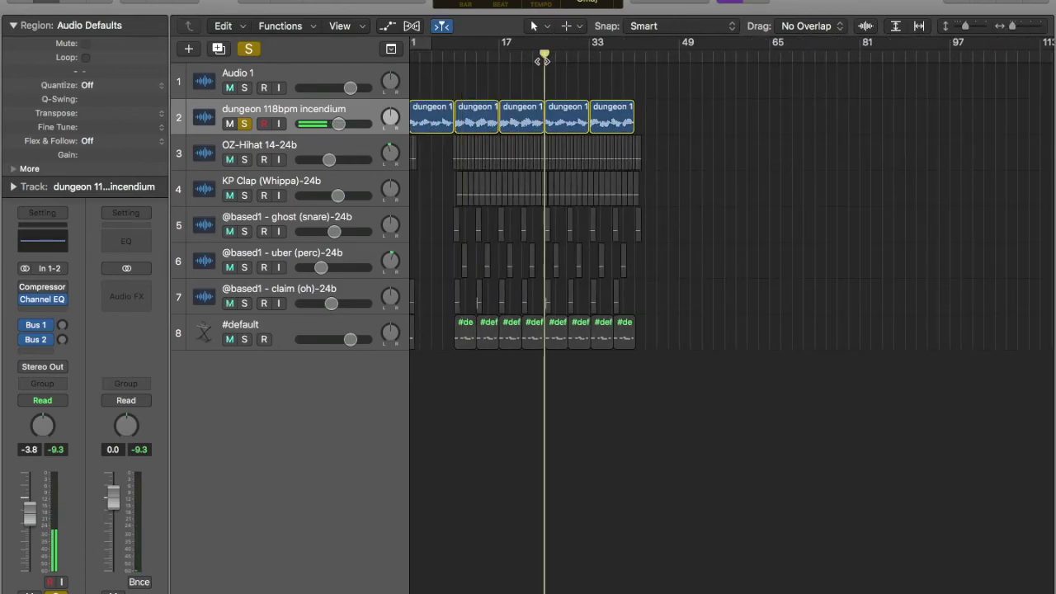
pyautogui.click(589, 57)
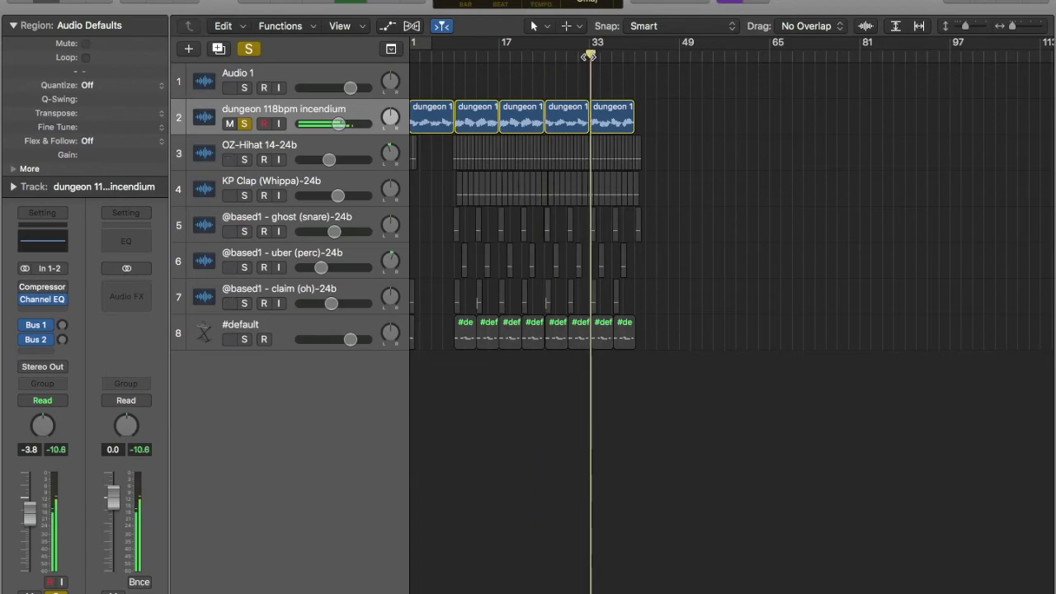
# Unsolo the dungeon 118bpm incendium track and return the playhead to the start of the arrangement
pyautogui.click(244, 124)
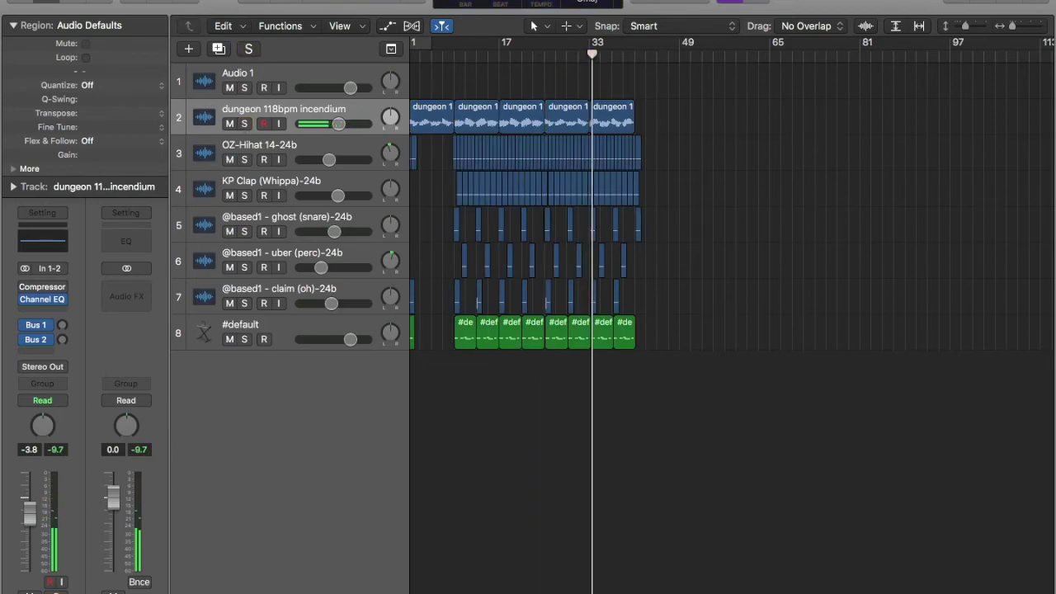
pyautogui.press('Return')
pyautogui.press('super+Right')
pyautogui.press('super+Right')
pyautogui.press('super+Right')
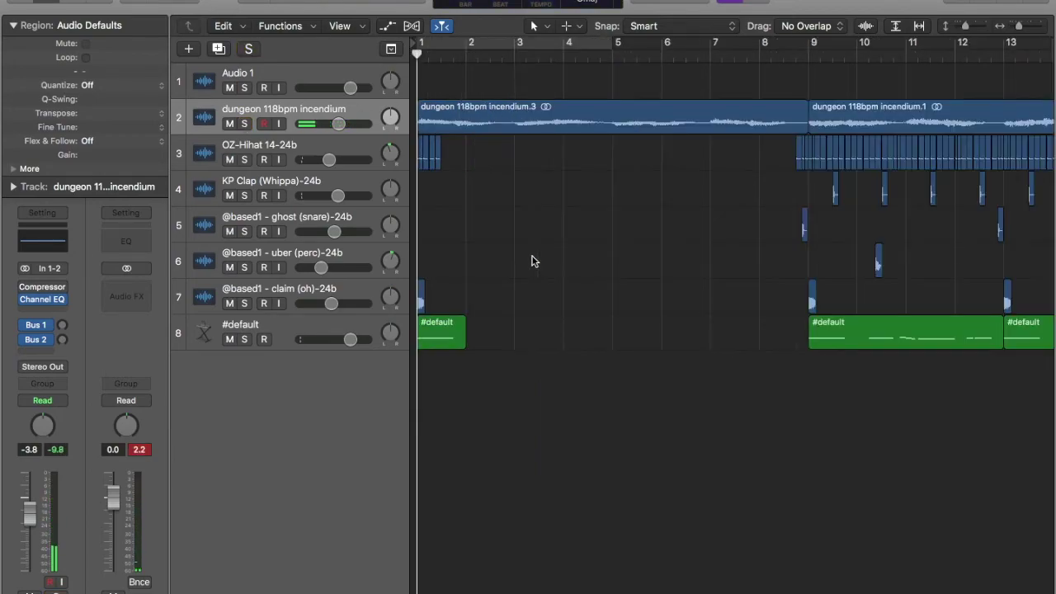